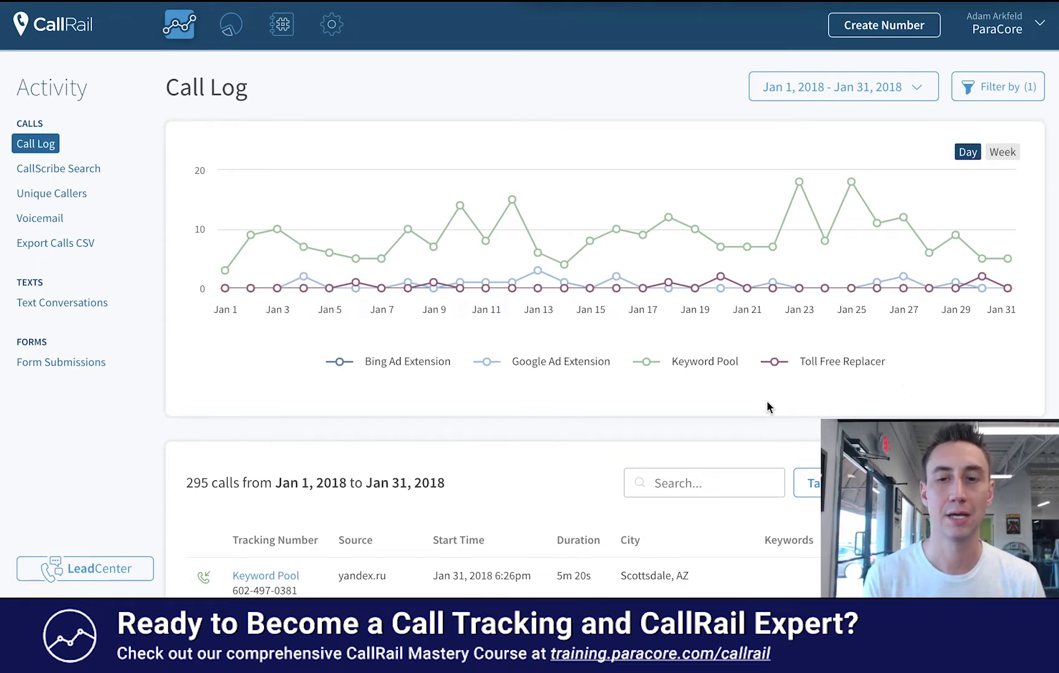
Widen the Call Log page by collapsing the Activity sidebar, and view the calls table with its additional columns
{"action": "scroll", "coordinate": [767, 402], "scroll_direction": "down", "scroll_amount": 1}
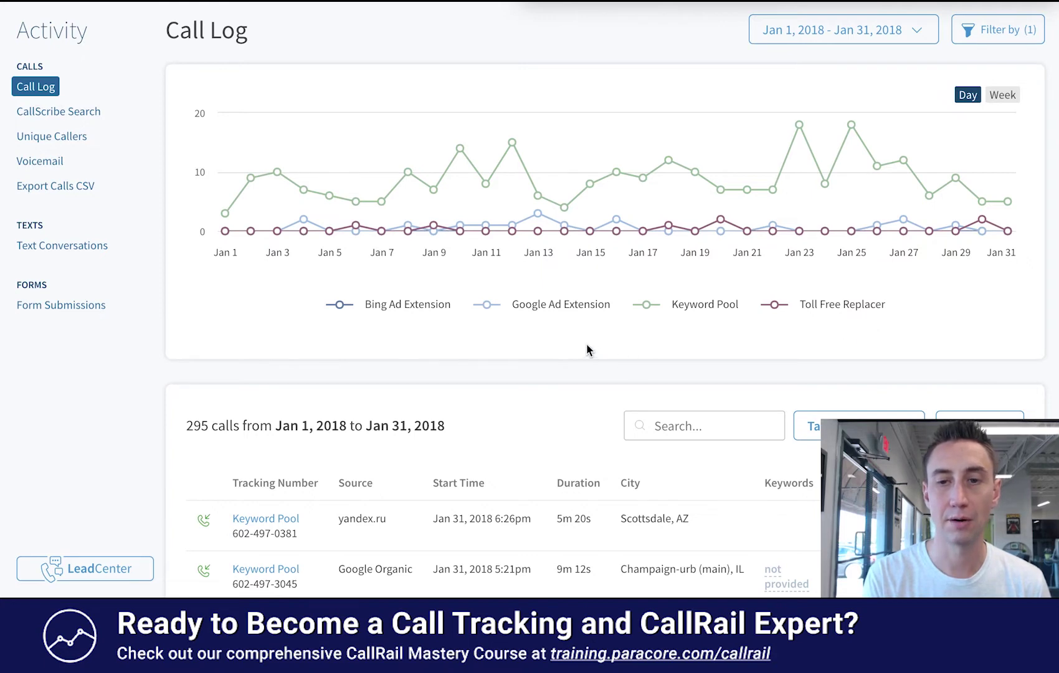
{"action": "scroll", "coordinate": [680, 362], "scroll_direction": "down", "scroll_amount": 3}
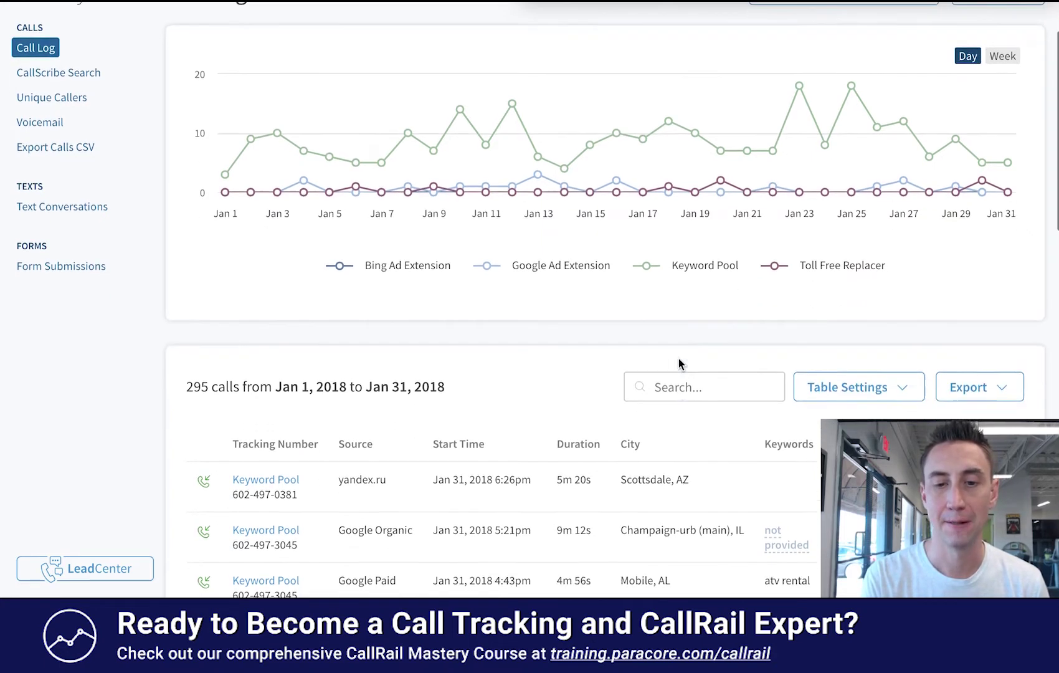
{"action": "scroll", "coordinate": [679, 360], "scroll_direction": "down", "scroll_amount": 1}
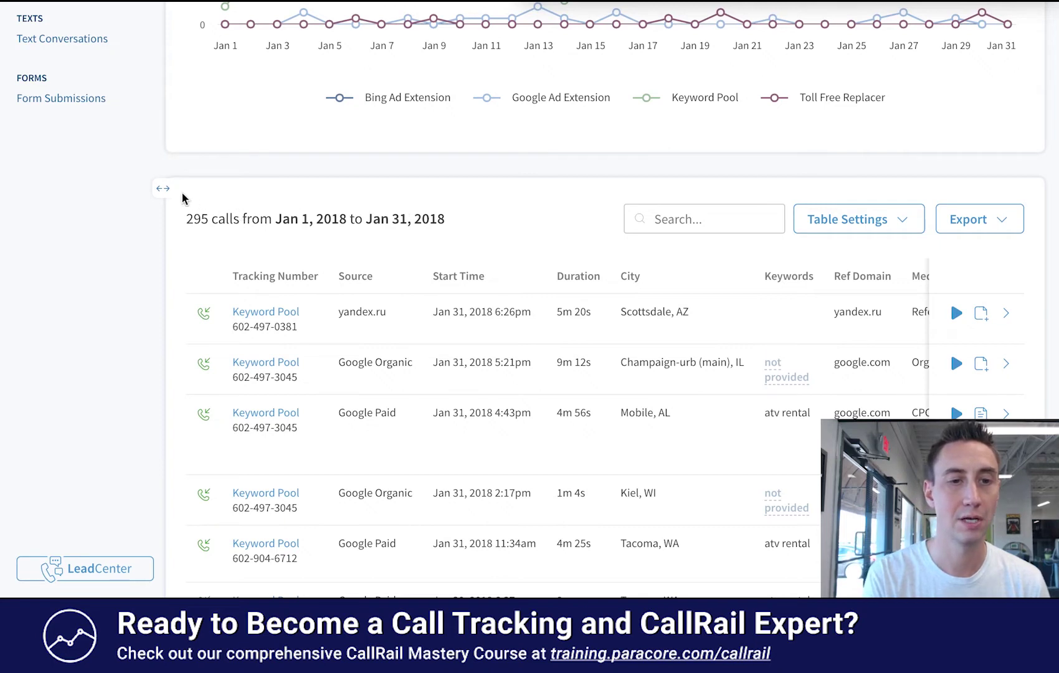
{"action": "left_click", "coordinate": [163, 191]}
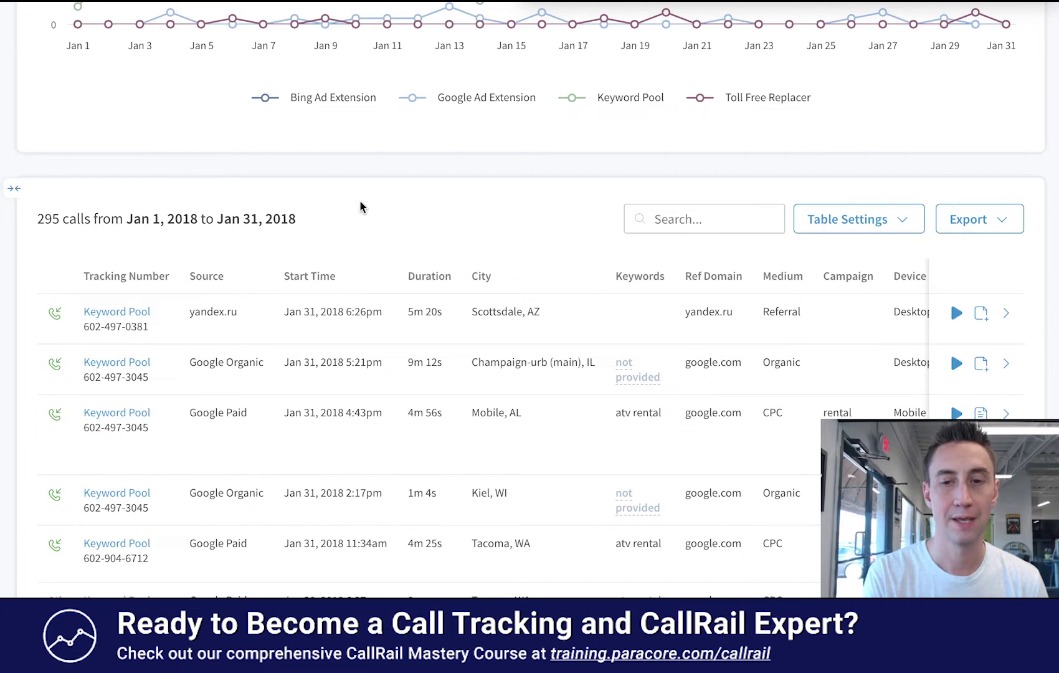
{"action": "scroll", "coordinate": [423, 215], "scroll_direction": "down", "scroll_amount": 2}
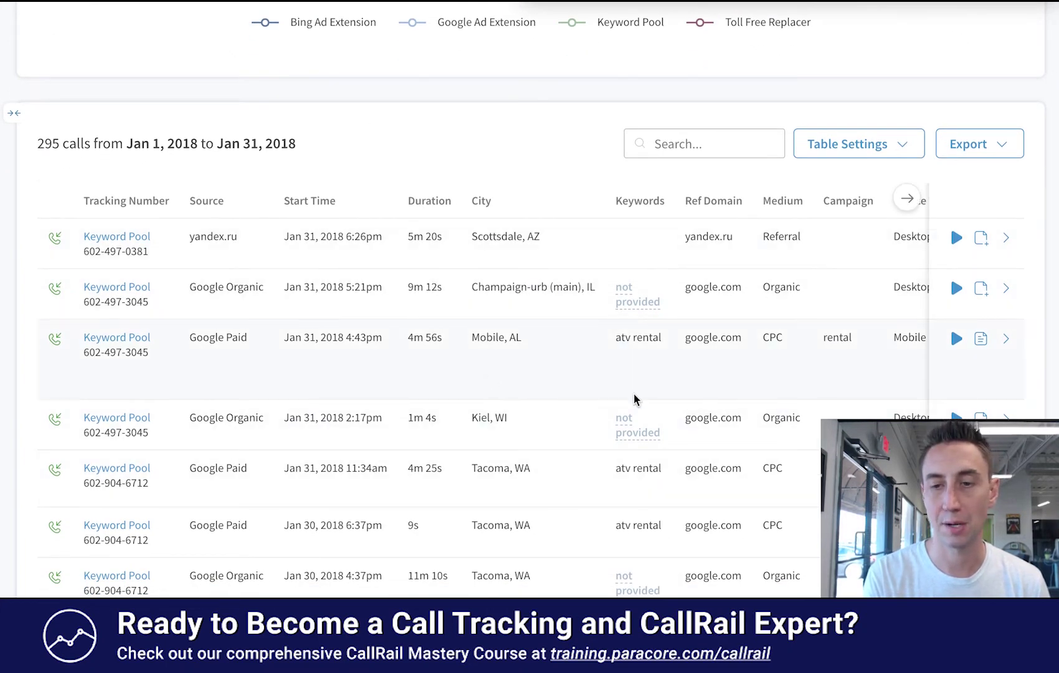
{"action": "mouse_move", "coordinate": [595, 414]}
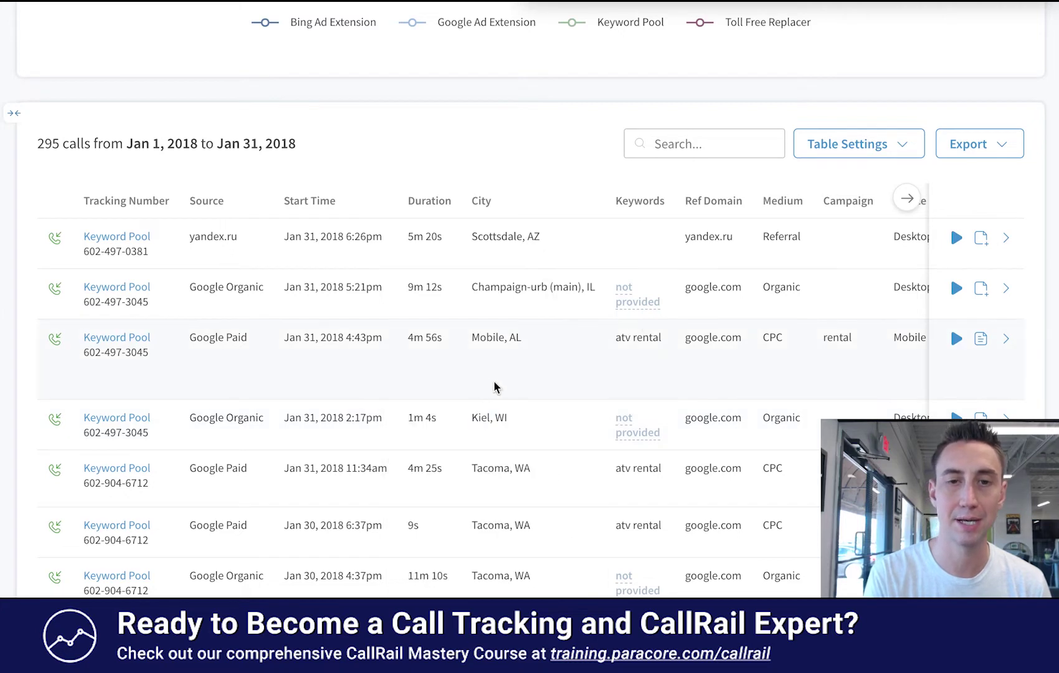
Review the preset options available for the call log's date range without choosing one
{"action": "scroll", "coordinate": [496, 386], "scroll_direction": "up", "scroll_amount": 5}
{"action": "scroll", "coordinate": [495, 382], "scroll_direction": "up", "scroll_amount": 1}
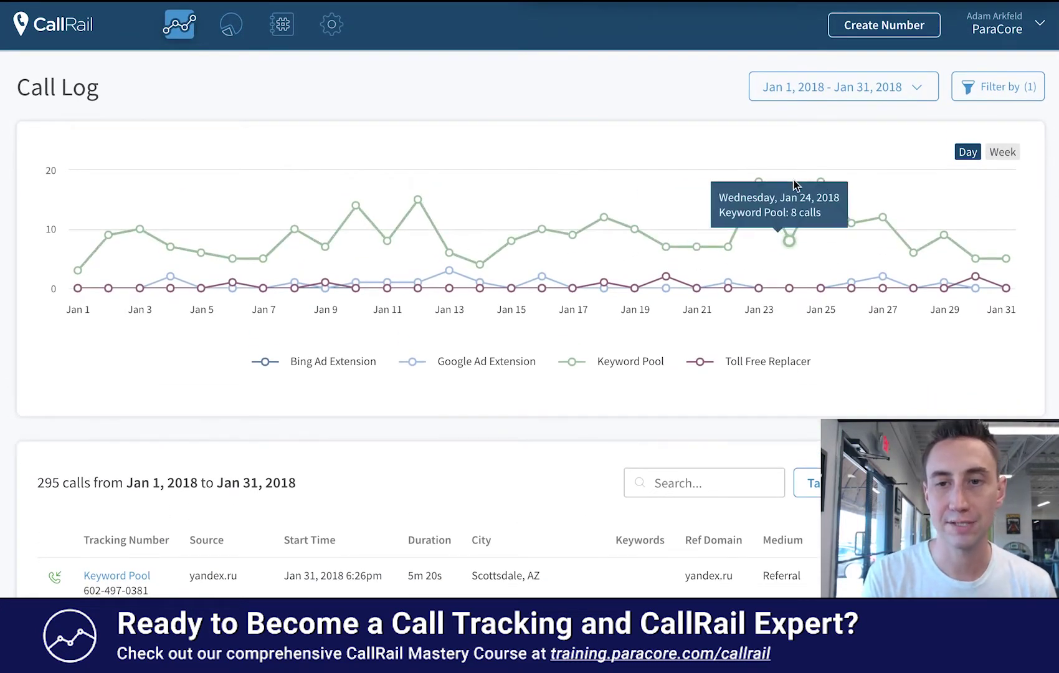
{"action": "left_click", "coordinate": [864, 95]}
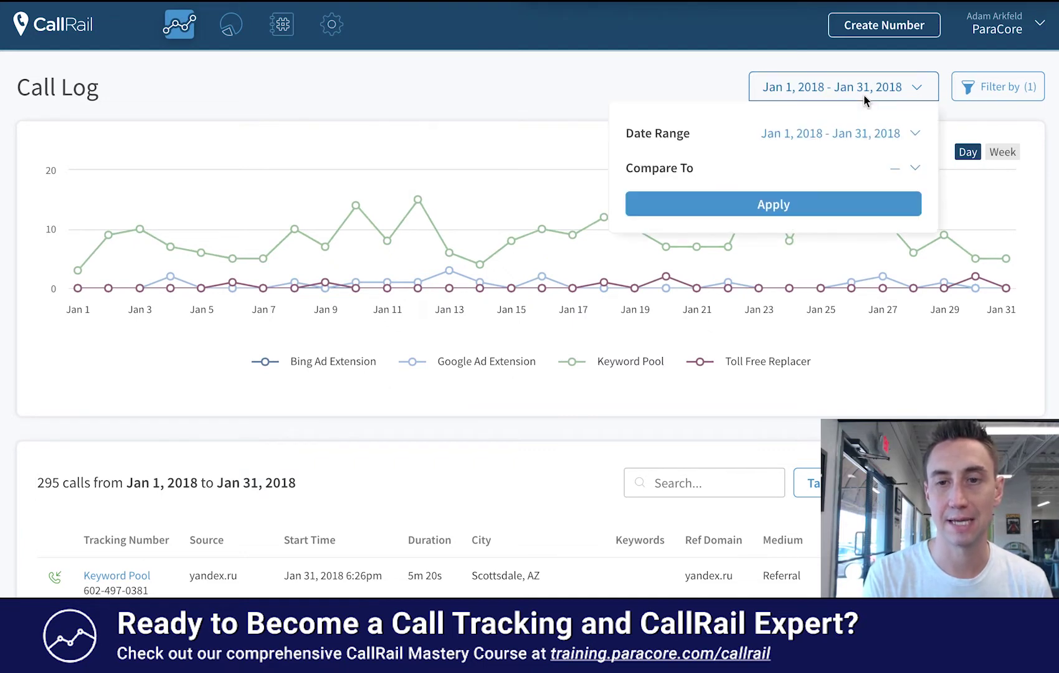
{"action": "left_click", "coordinate": [862, 137]}
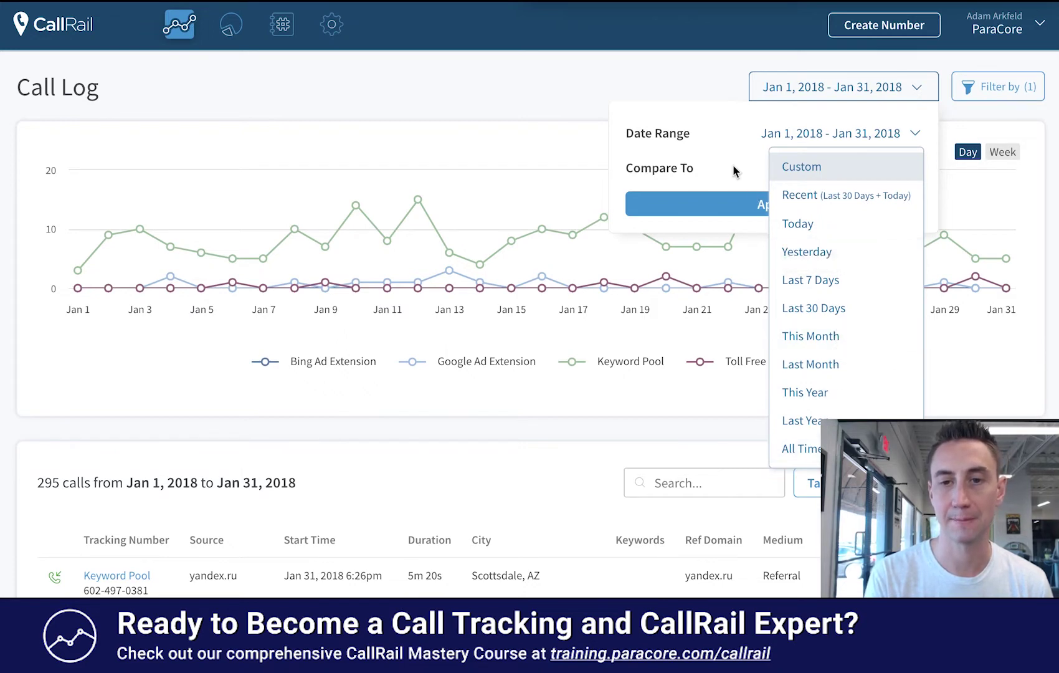
{"action": "left_click", "coordinate": [745, 177]}
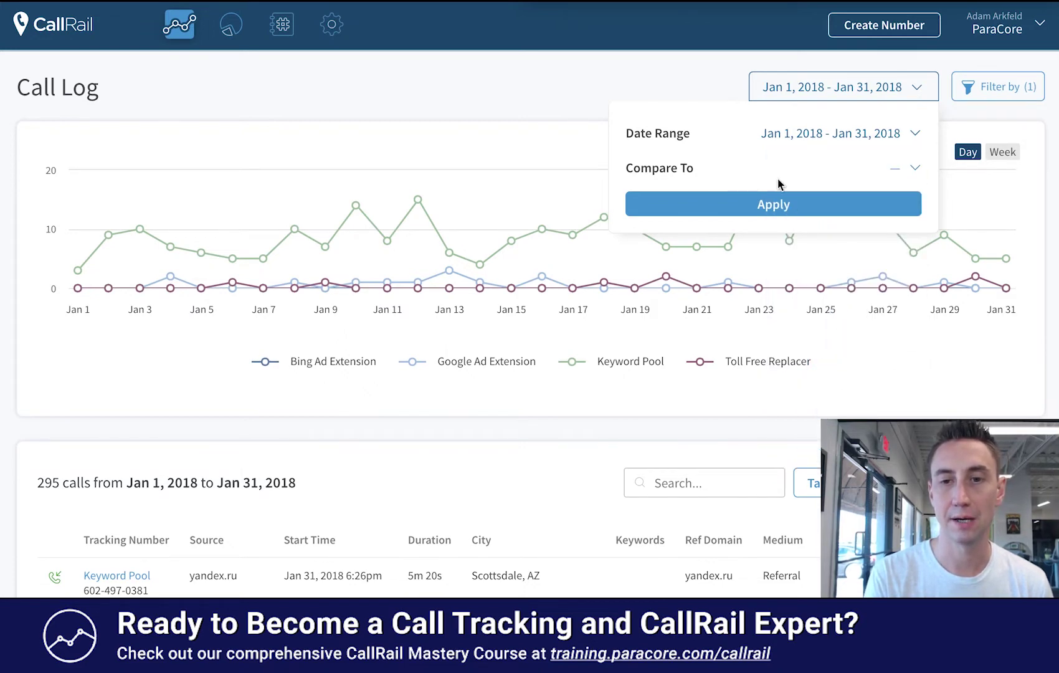
Compare the Jan 1, 2018 - Jan 31, 2018 calls with the Previous Period and review the comparison chart and change summary
{"action": "left_click", "coordinate": [905, 173]}
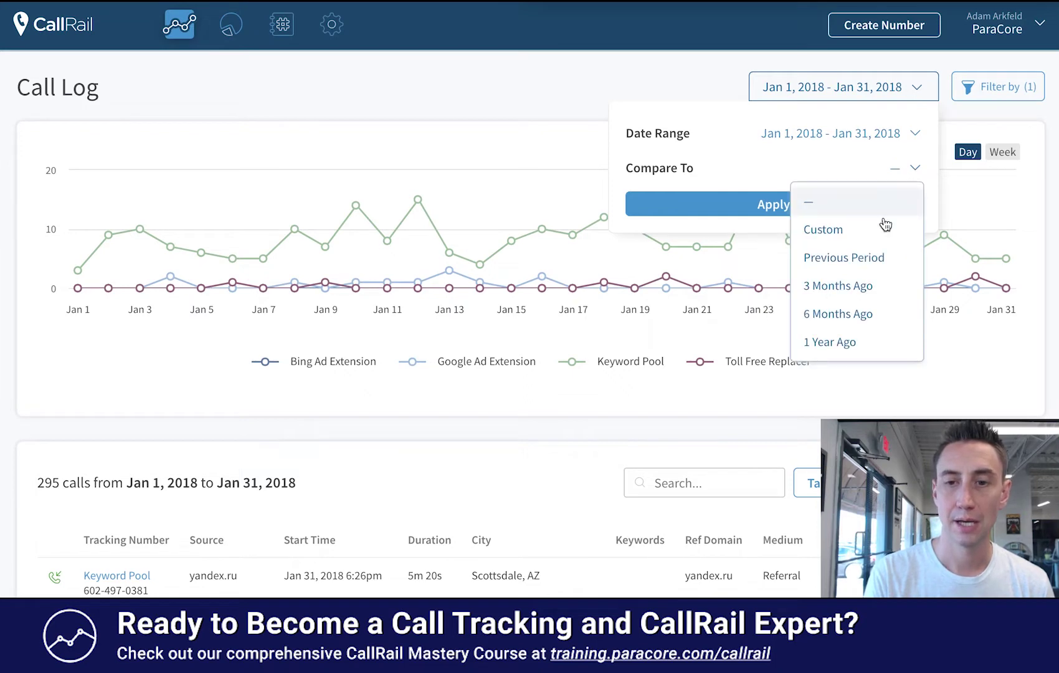
{"action": "left_click", "coordinate": [866, 257]}
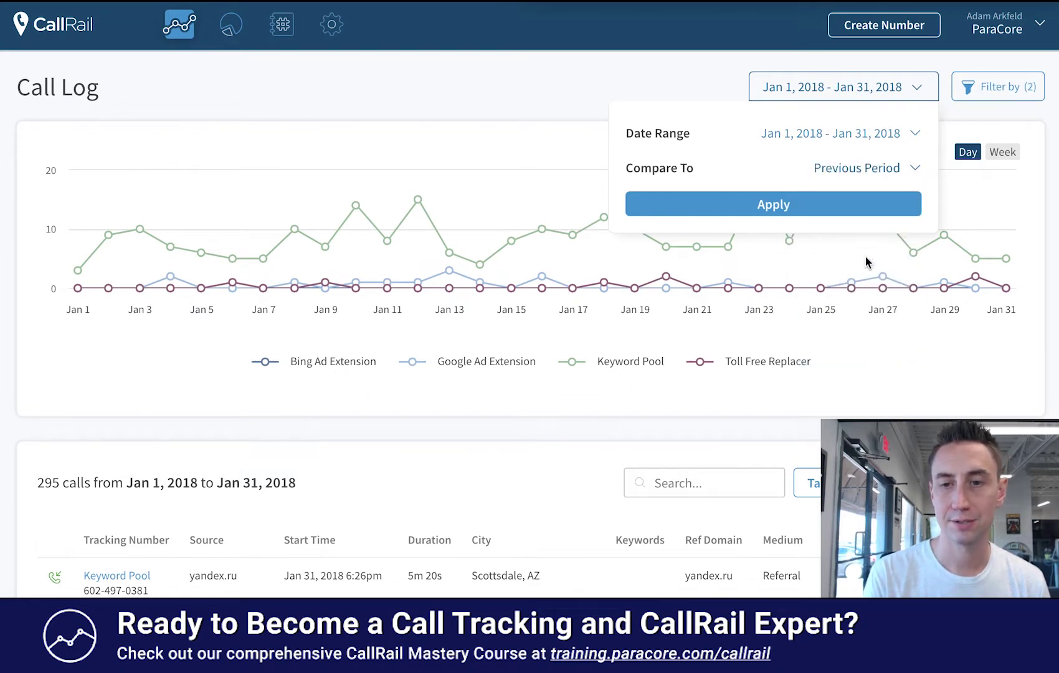
{"action": "left_click", "coordinate": [819, 215]}
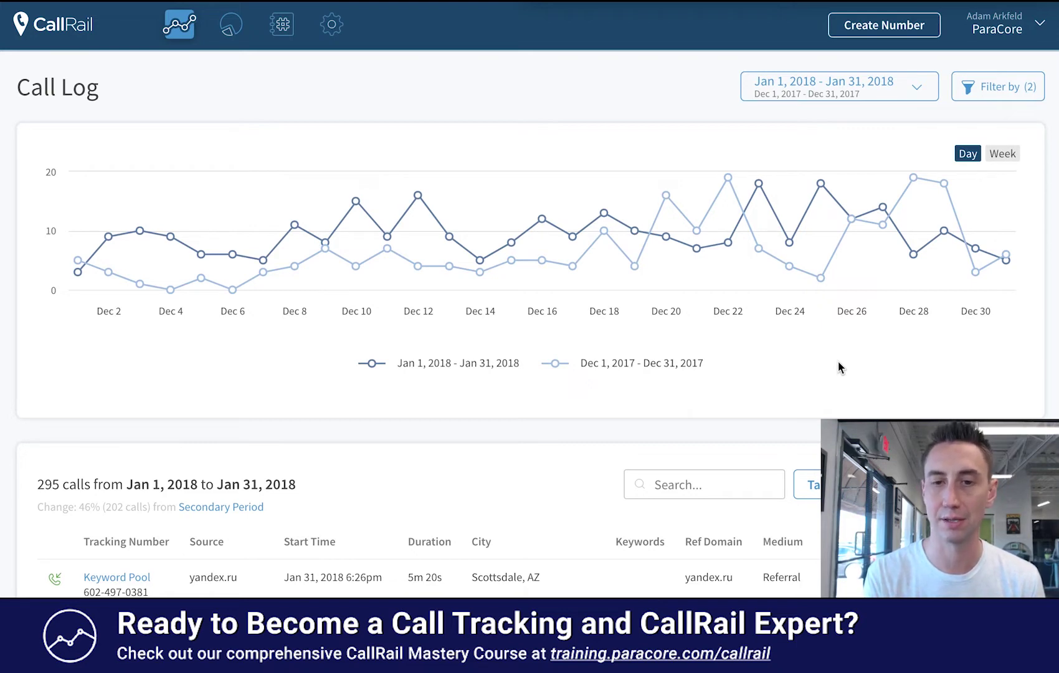
{"action": "mouse_move", "coordinate": [757, 241]}
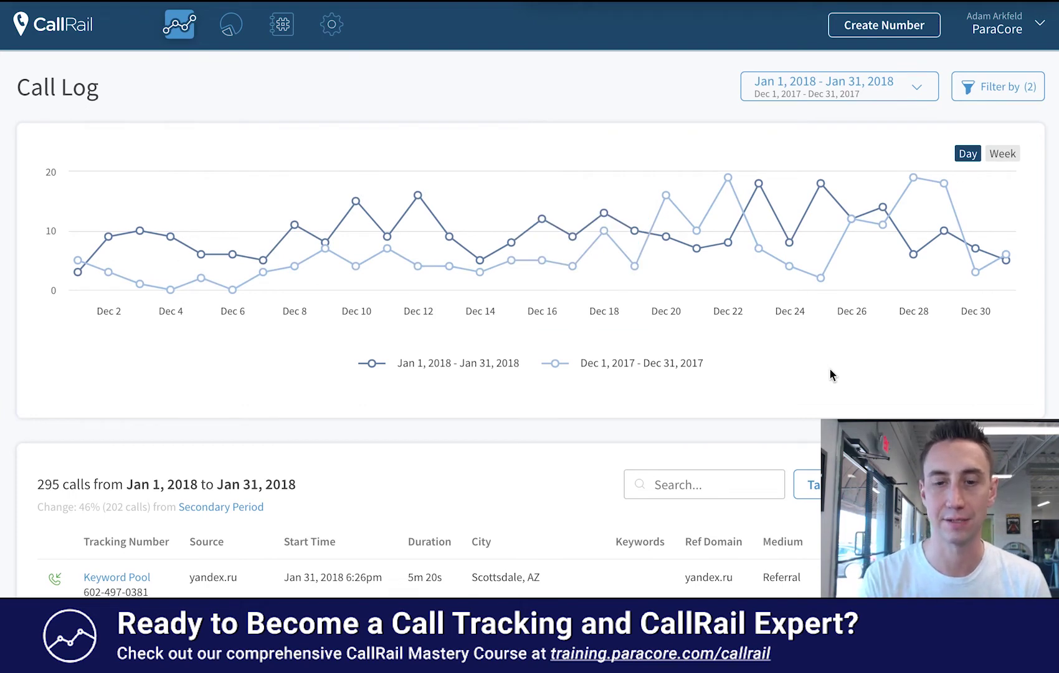
{"action": "scroll", "coordinate": [830, 375], "scroll_direction": "down", "scroll_amount": 1}
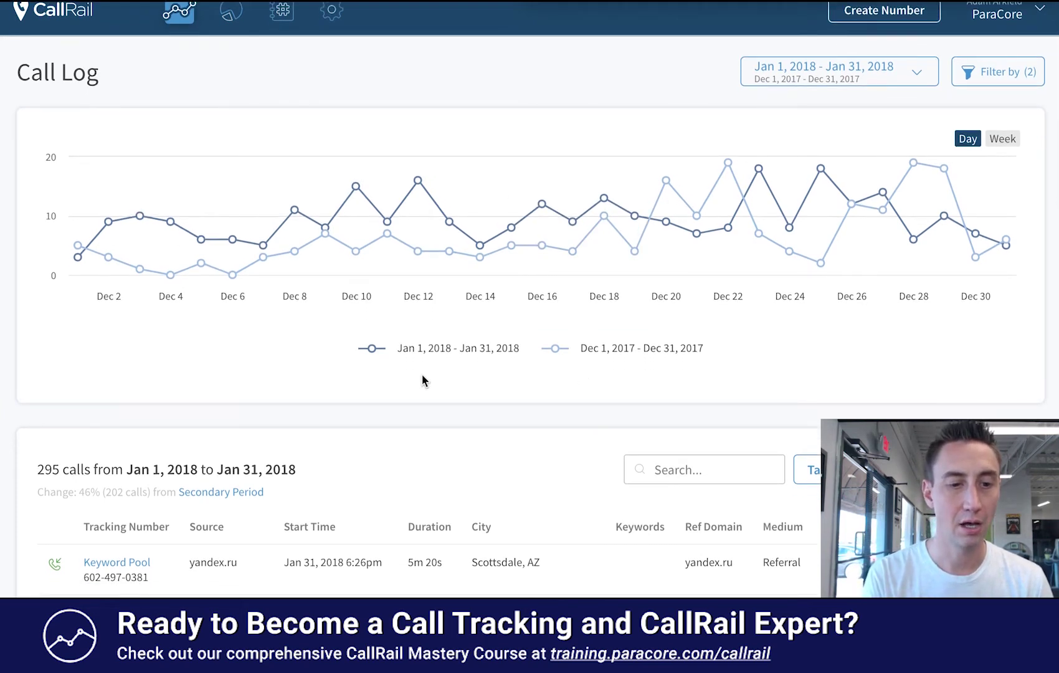
{"action": "scroll", "coordinate": [358, 376], "scroll_direction": "down", "scroll_amount": 1}
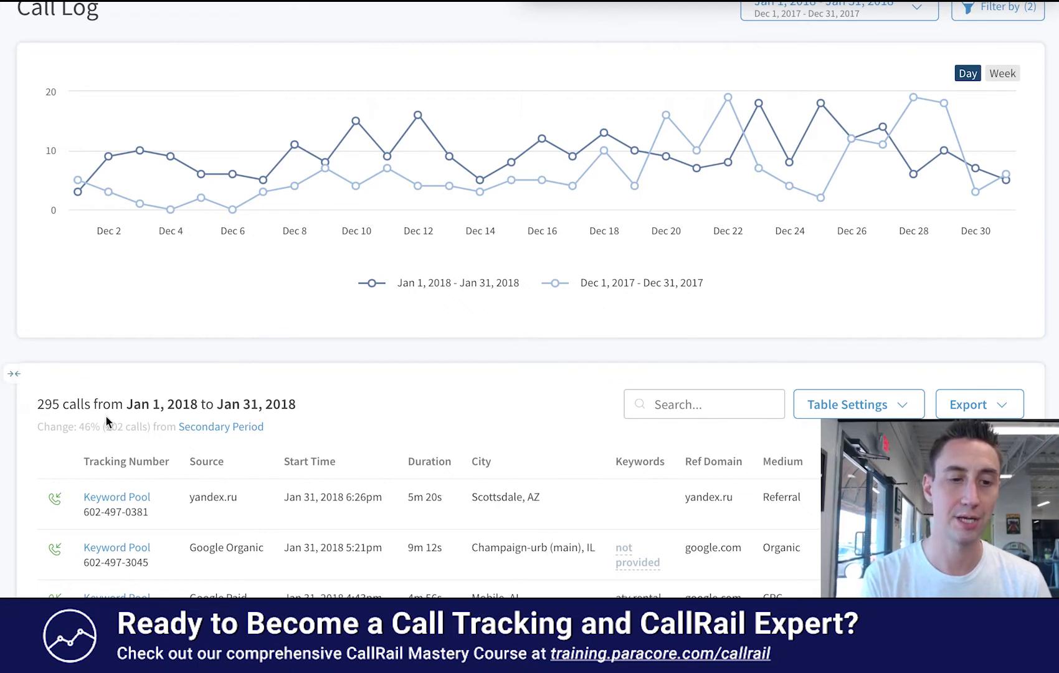
{"action": "scroll", "coordinate": [116, 385], "scroll_direction": "down", "scroll_amount": 2}
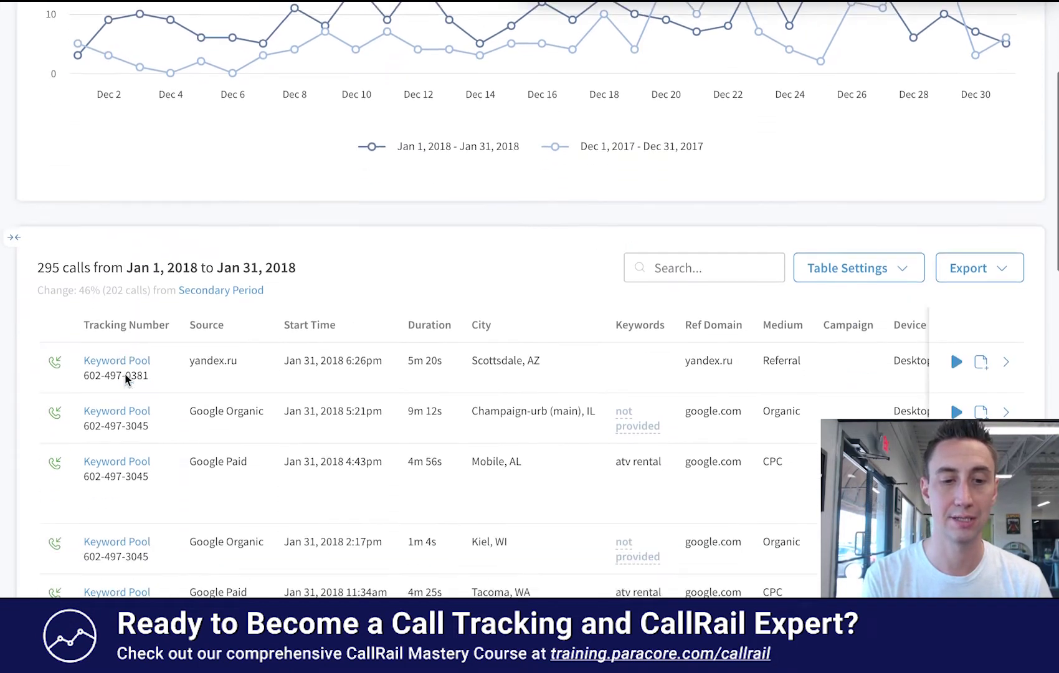
{"action": "scroll", "coordinate": [125, 374], "scroll_direction": "up", "scroll_amount": 2}
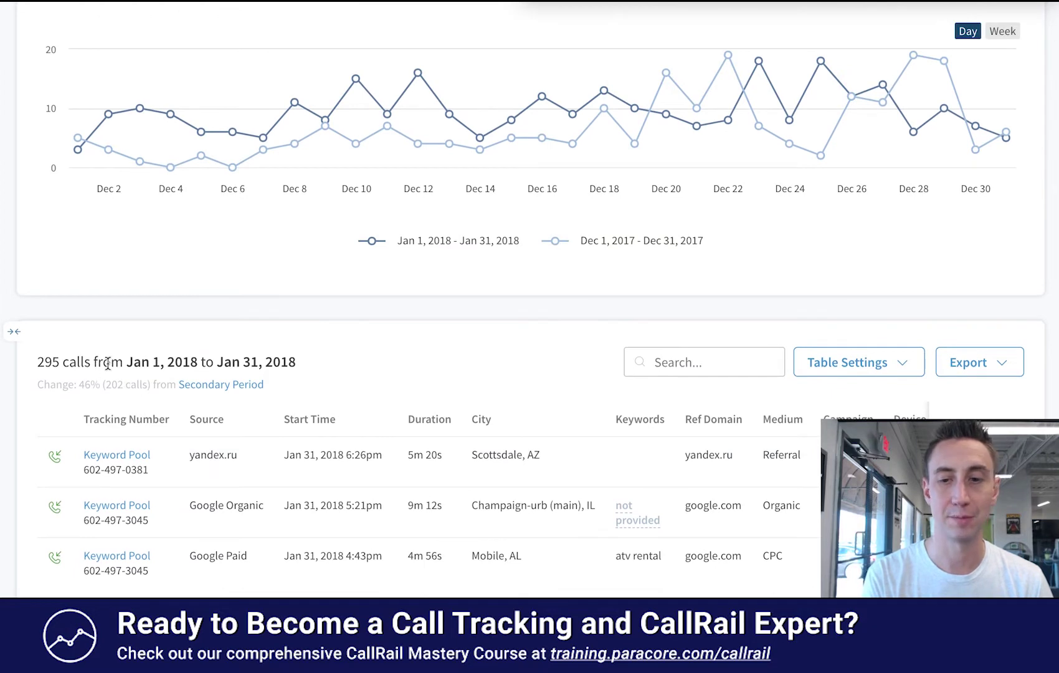
{"action": "scroll", "coordinate": [891, 285], "scroll_direction": "up", "scroll_amount": 2}
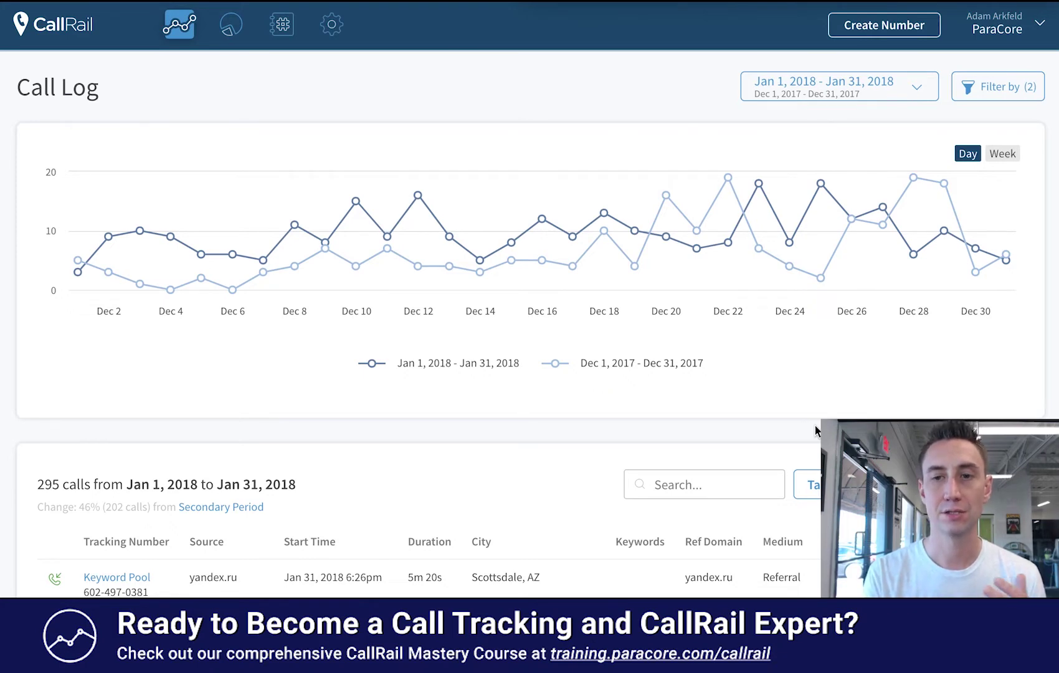
Remove the Previous Period comparison from the call log and apply the change
{"action": "left_click", "coordinate": [910, 88]}
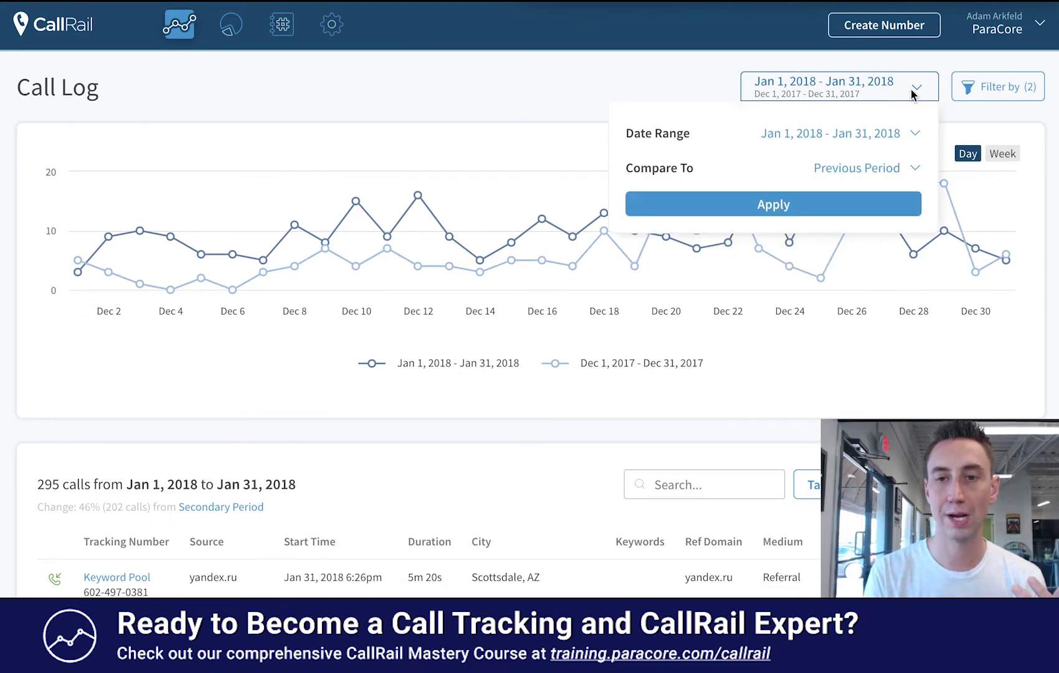
{"action": "left_click", "coordinate": [881, 173]}
{"action": "left_click", "coordinate": [864, 198]}
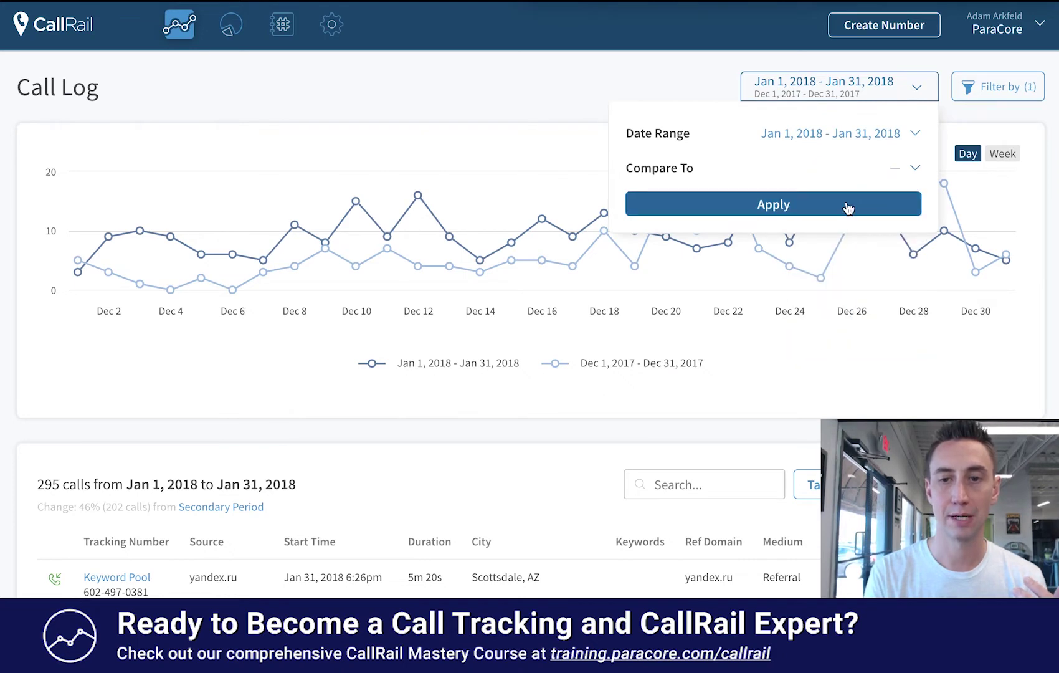
{"action": "left_click", "coordinate": [849, 208]}
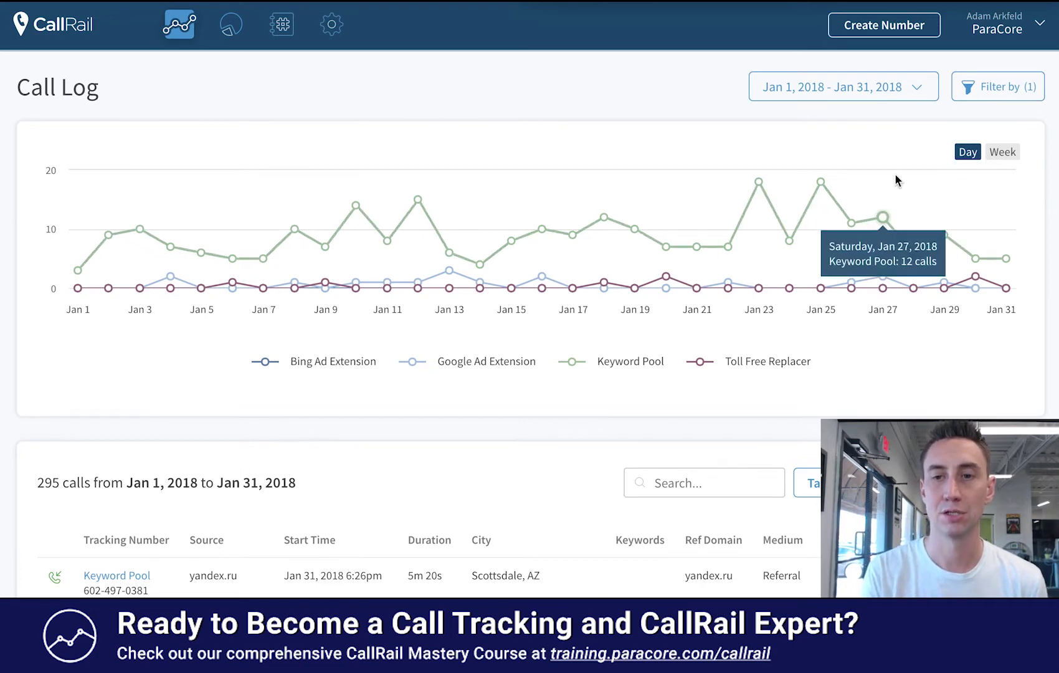
Reapply the Previous Period comparison to the call log and look over the two trend lines
{"action": "left_click", "coordinate": [879, 97]}
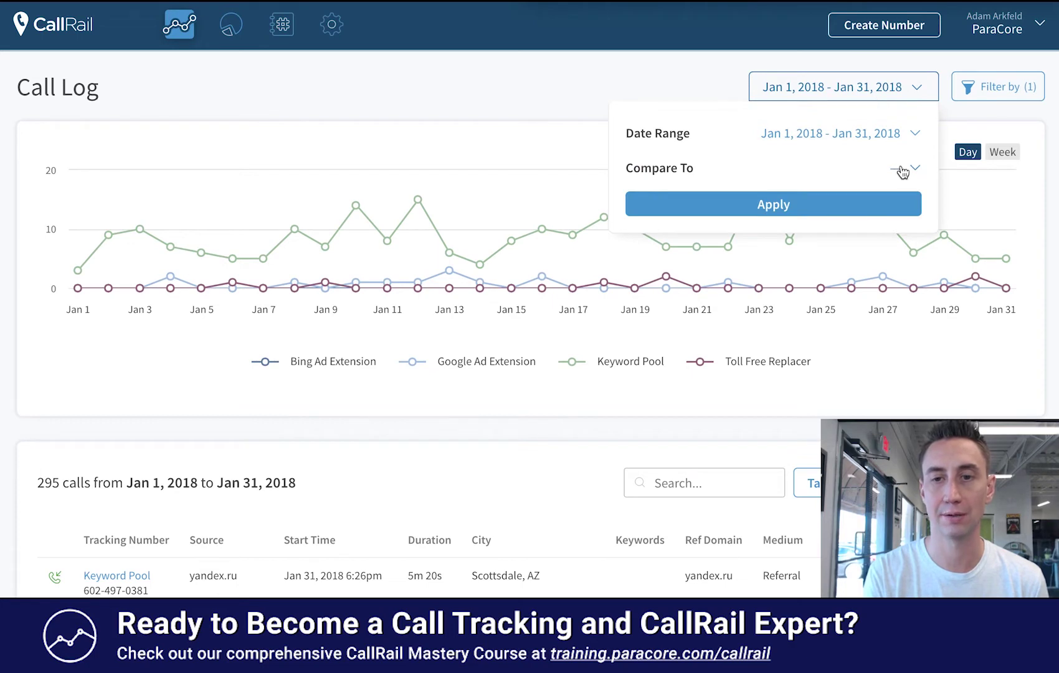
{"action": "left_click", "coordinate": [903, 169]}
{"action": "left_click", "coordinate": [855, 257]}
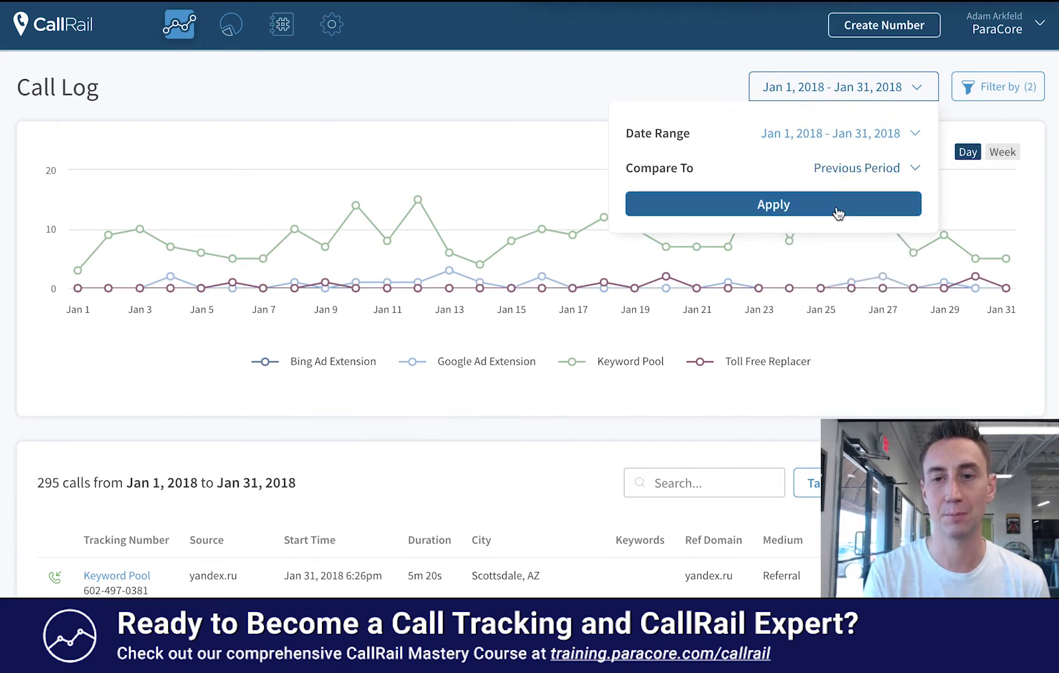
{"action": "left_click", "coordinate": [837, 209]}
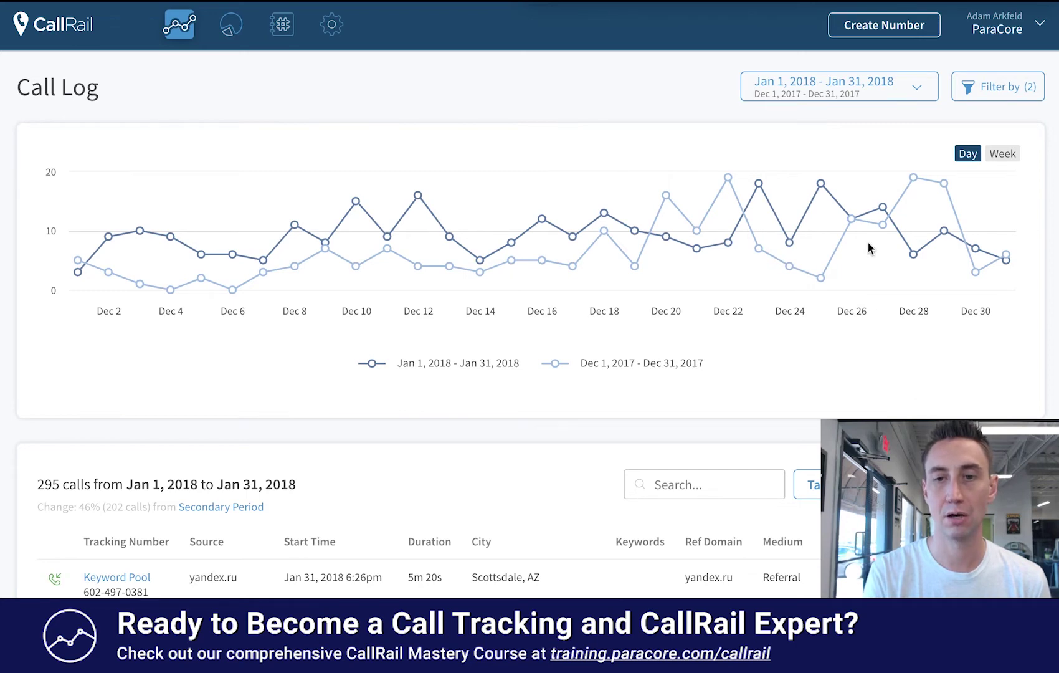
{"action": "mouse_move", "coordinate": [917, 257]}
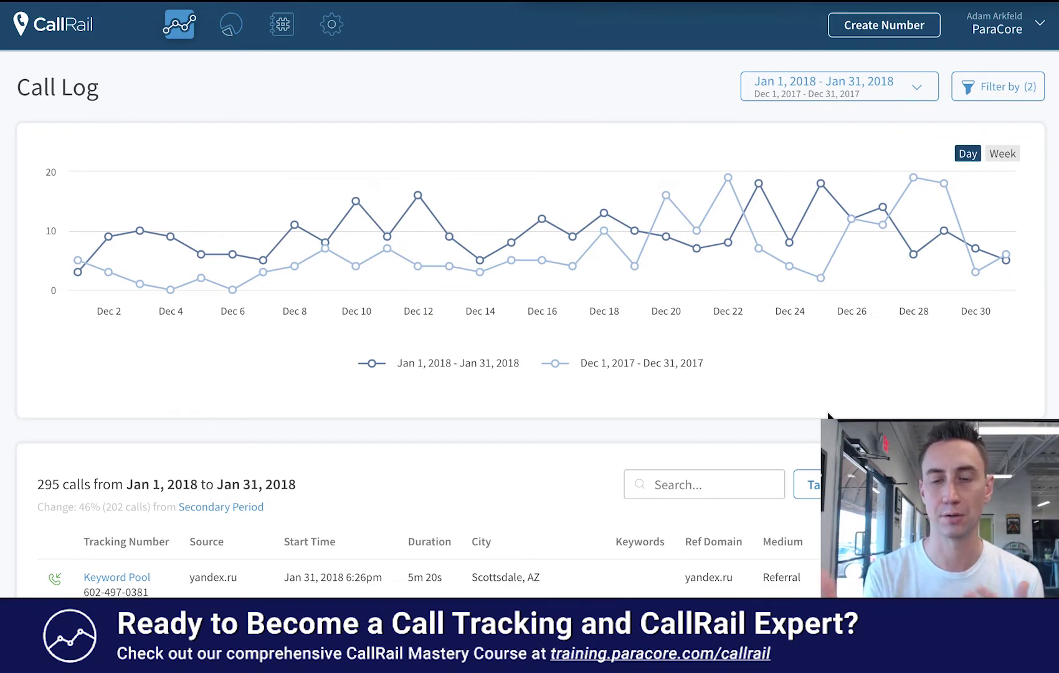
{"action": "mouse_move", "coordinate": [867, 287]}
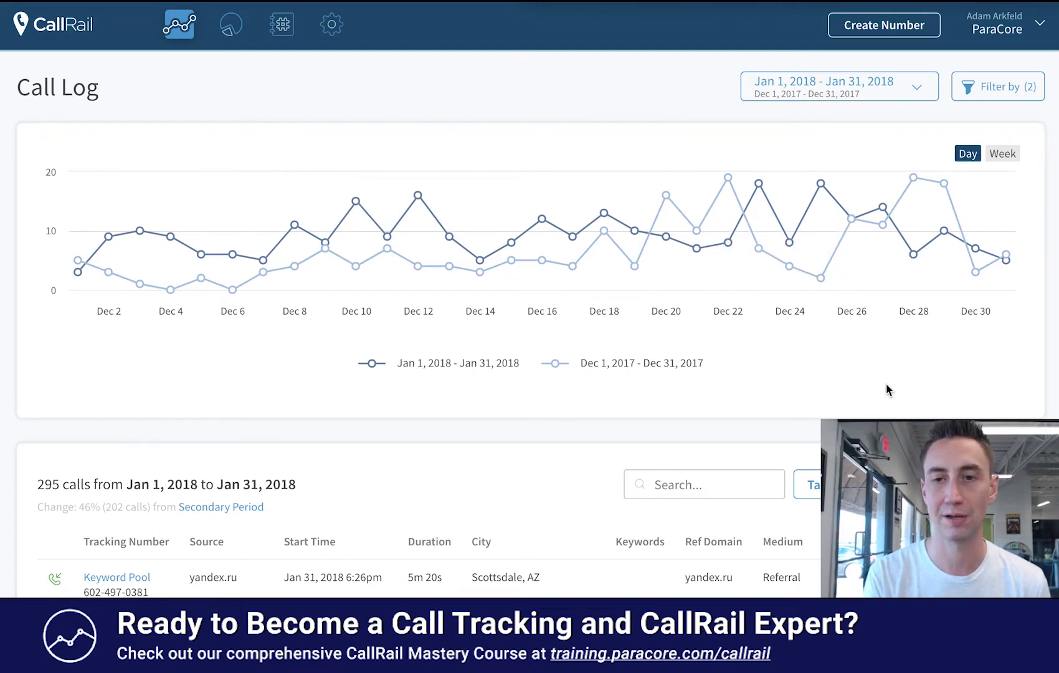
Clear the call log's Compare To period and apply it to show only the January 2018 calls
{"action": "left_click", "coordinate": [851, 93]}
{"action": "left_click", "coordinate": [868, 169]}
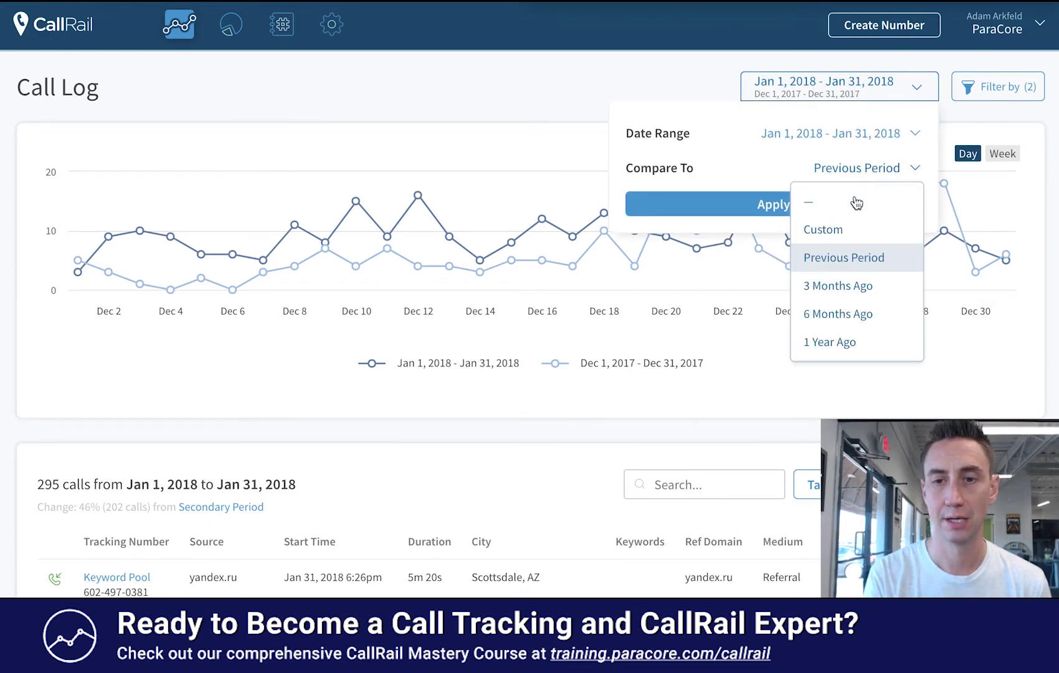
{"action": "left_click", "coordinate": [851, 208]}
{"action": "left_click", "coordinate": [837, 212]}
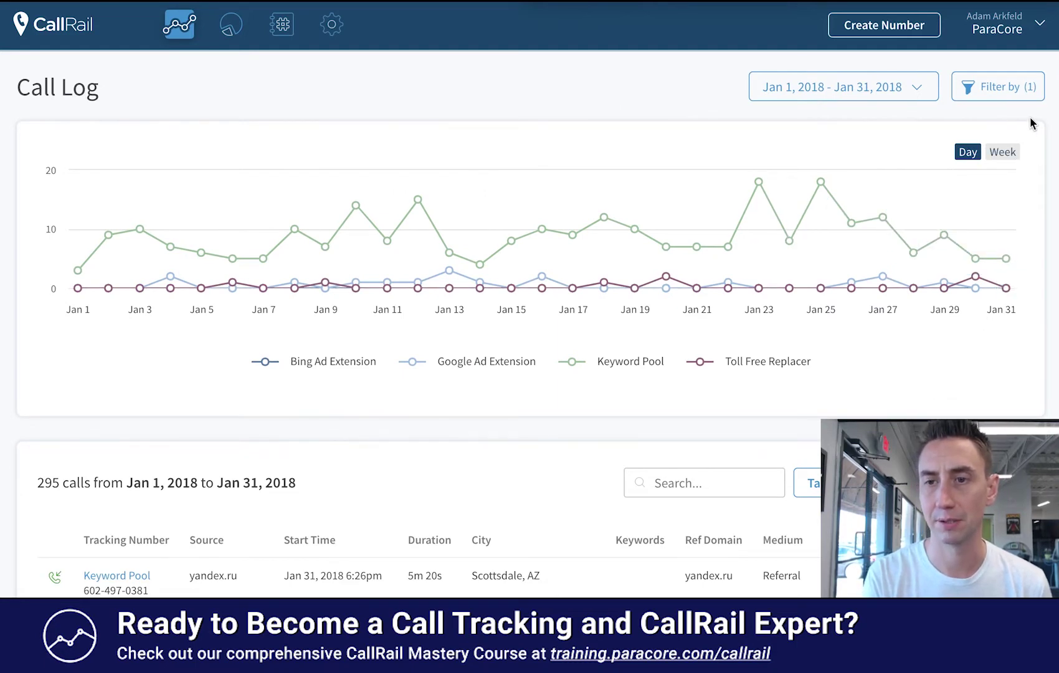
Look over the call log's Compare To, Numbers and Source filter options
{"action": "left_click", "coordinate": [996, 91]}
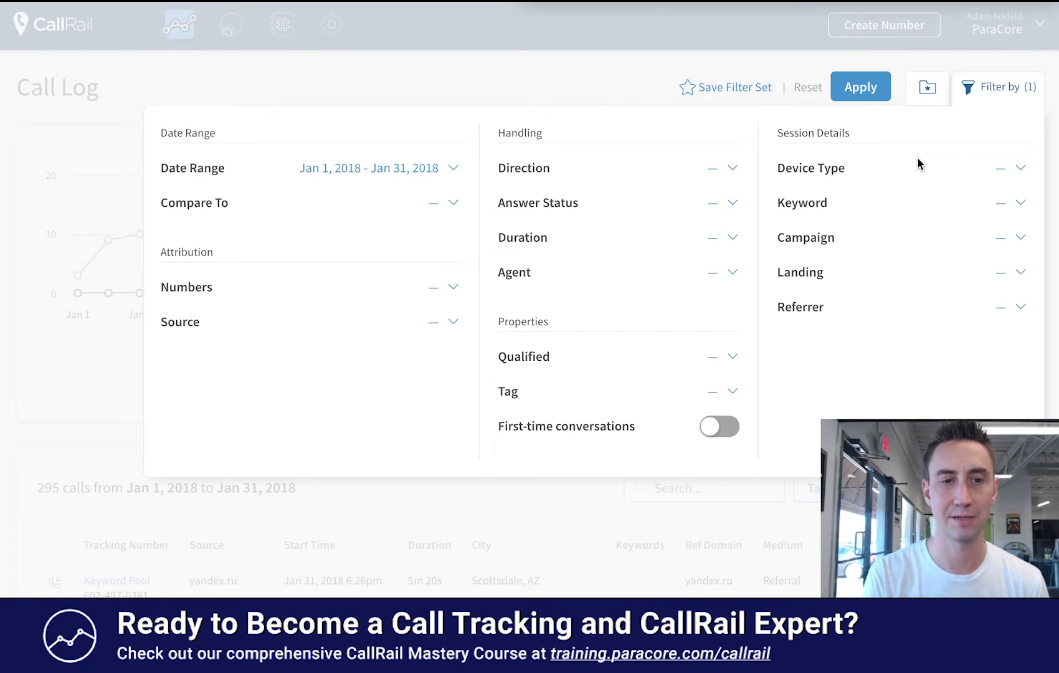
{"action": "left_click", "coordinate": [457, 206]}
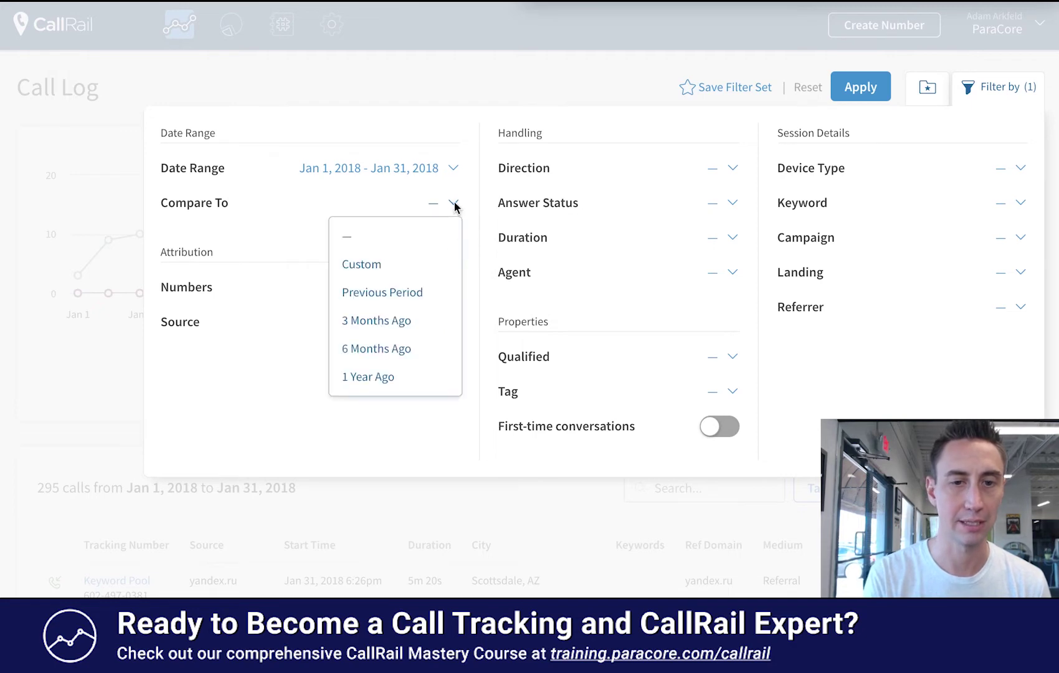
{"action": "left_click", "coordinate": [454, 208]}
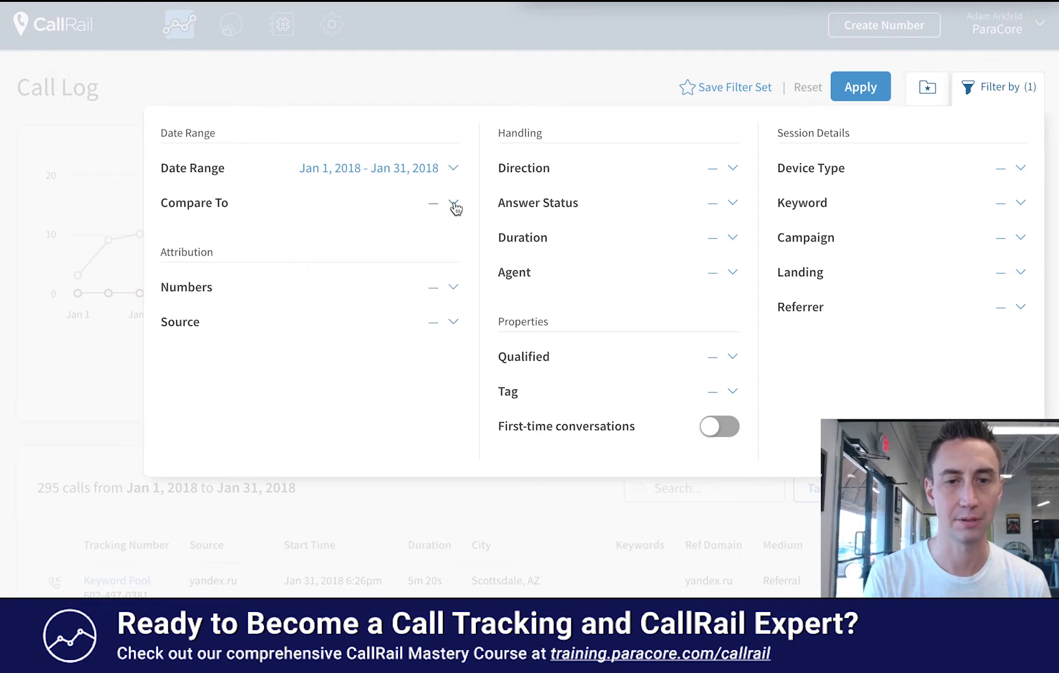
{"action": "left_click", "coordinate": [456, 287]}
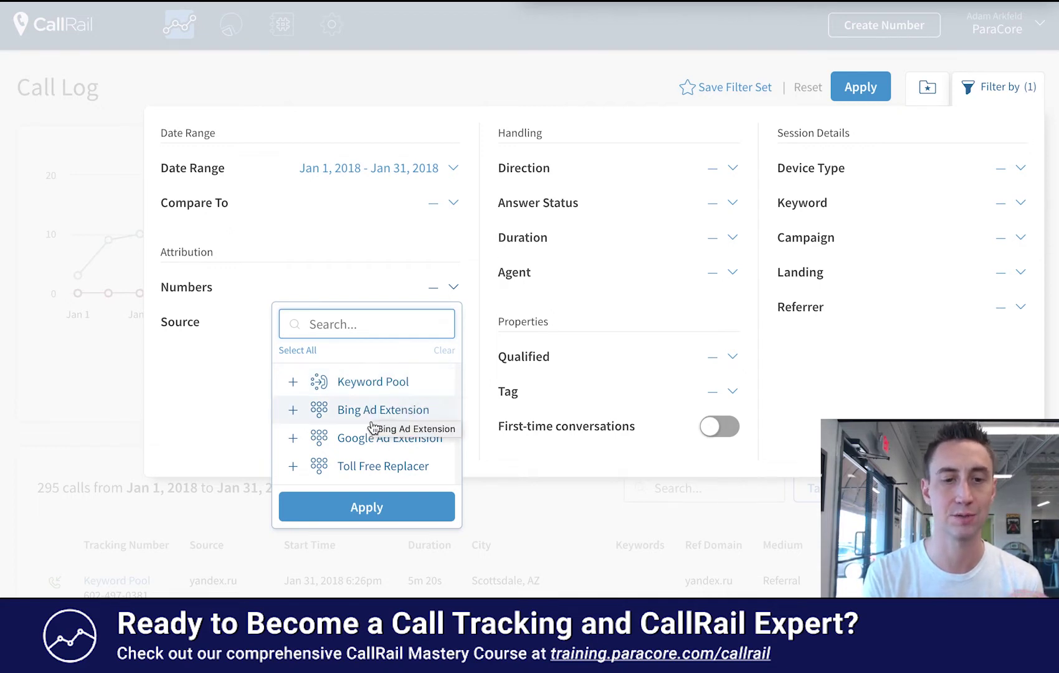
{"action": "left_click", "coordinate": [225, 431]}
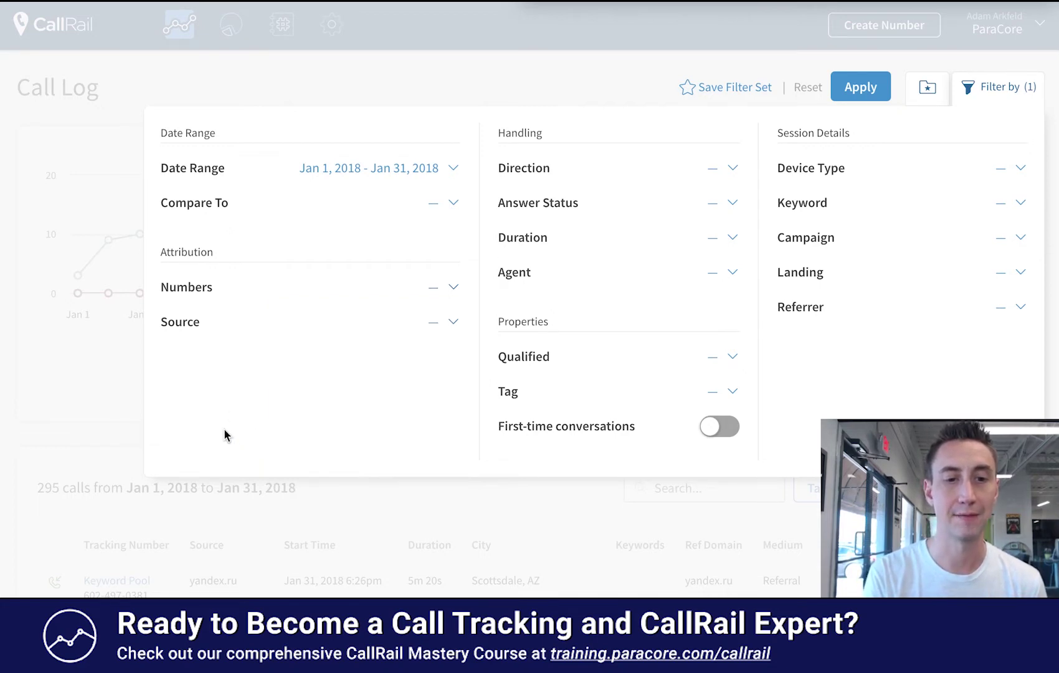
{"action": "left_click", "coordinate": [454, 330]}
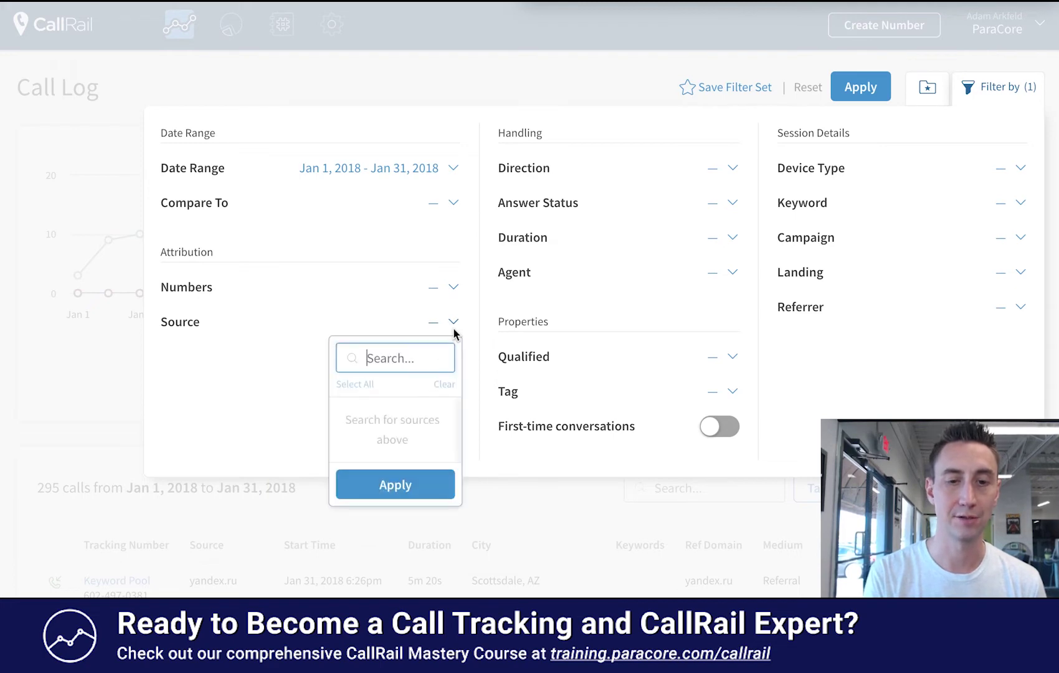
{"action": "type", "text": "ref"}
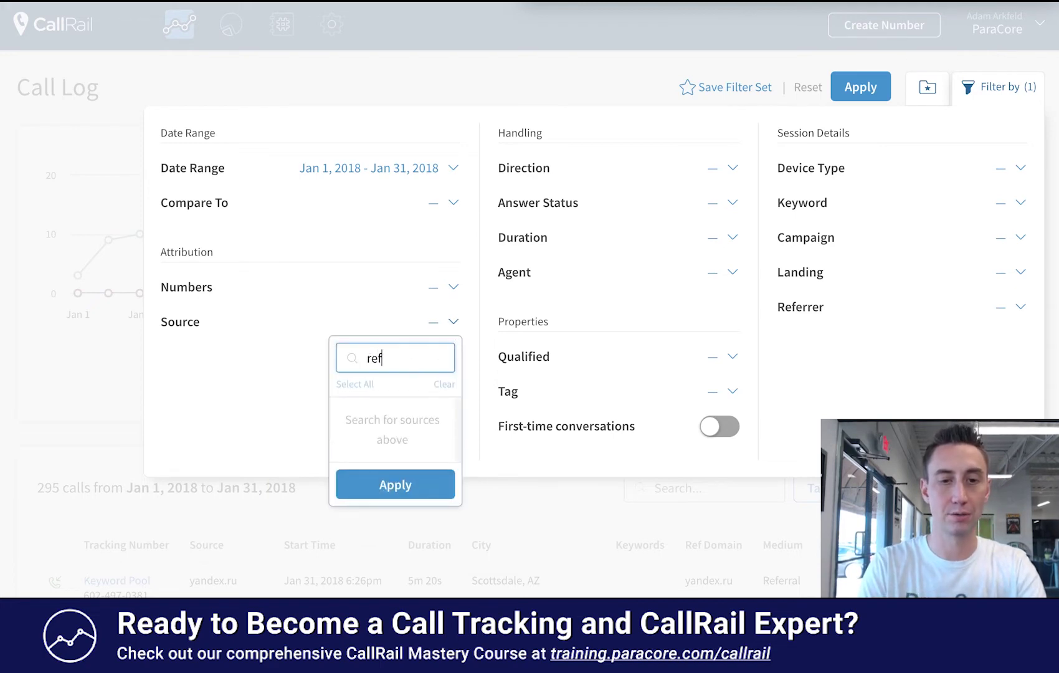
{"action": "key", "text": "BackSpace"}
{"action": "key", "text": "BackSpace"}
{"action": "key", "text": "BackSpace"}
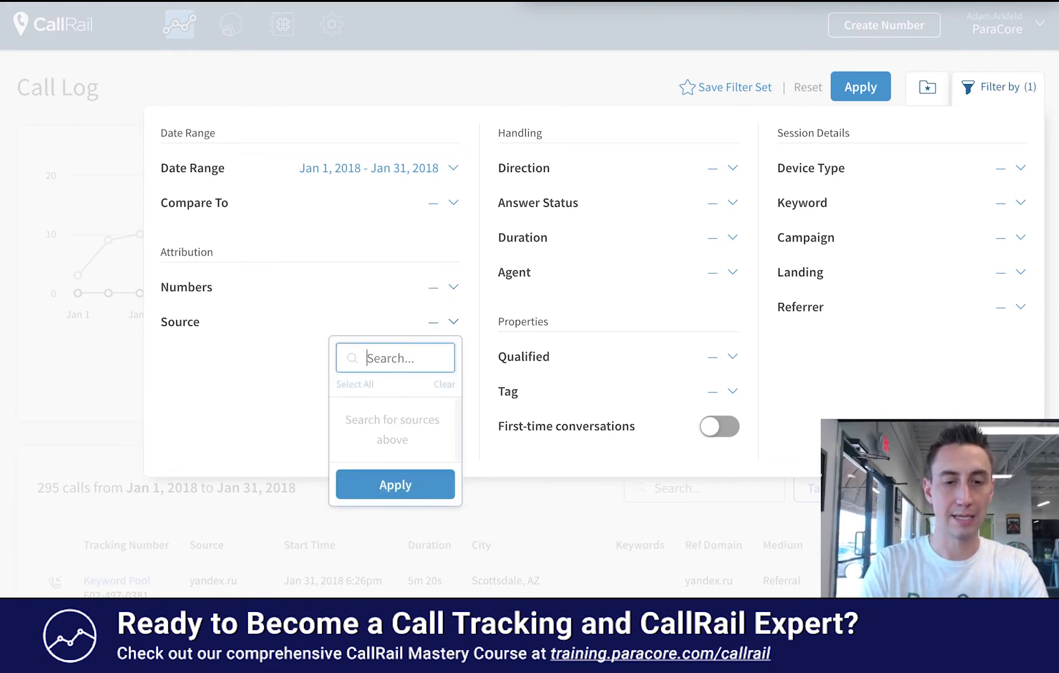
Search the sources for "google", filter the call log by Google Paid, and review the resulting chart and calls table
{"action": "type", "text": "google"}
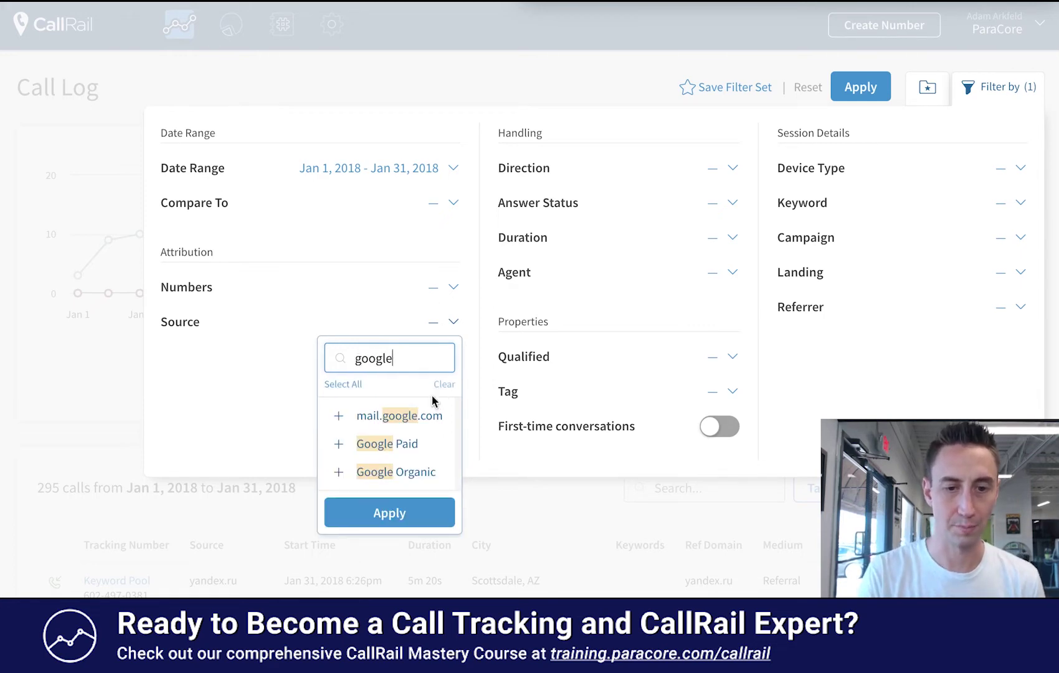
{"action": "left_click", "coordinate": [407, 444]}
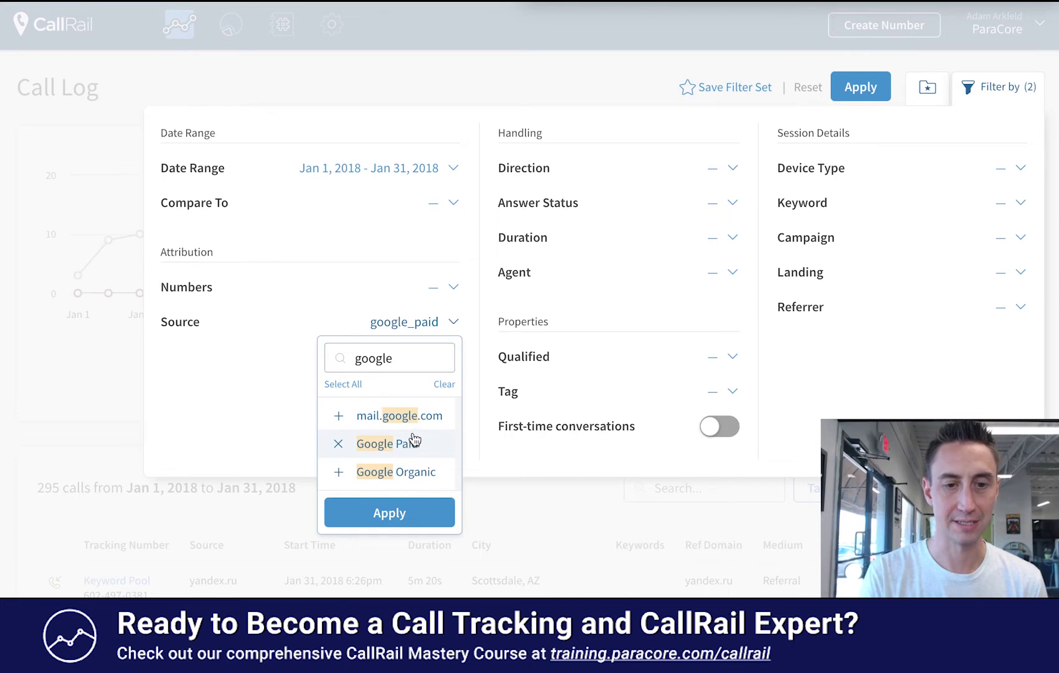
{"action": "left_click", "coordinate": [286, 418]}
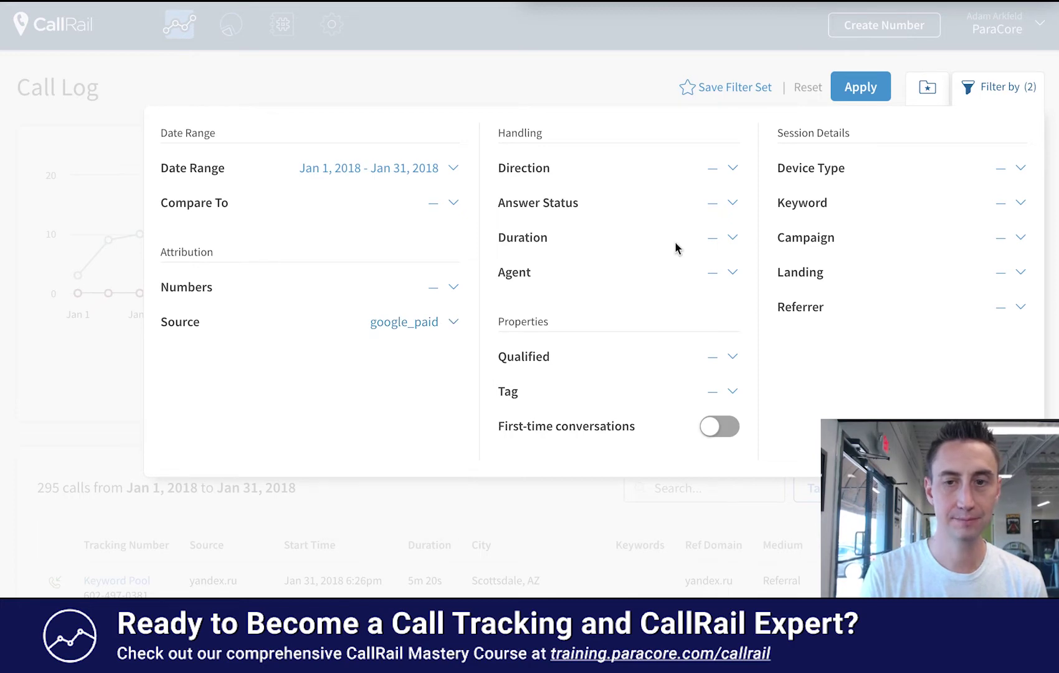
{"action": "left_click", "coordinate": [869, 92]}
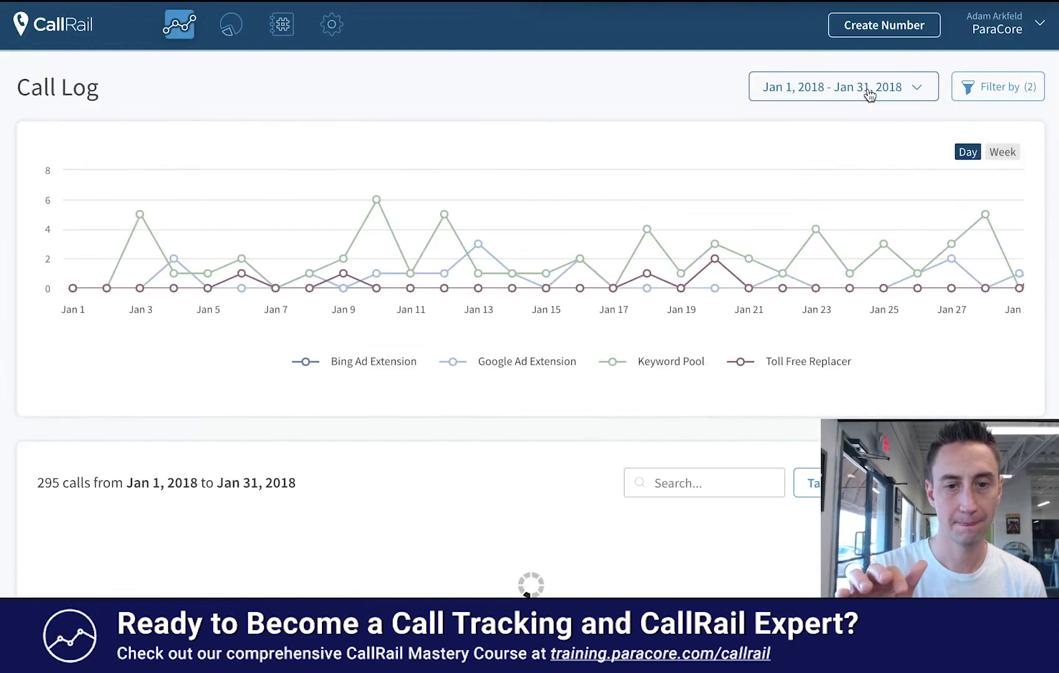
{"action": "scroll", "coordinate": [536, 300], "scroll_direction": "down", "scroll_amount": 4}
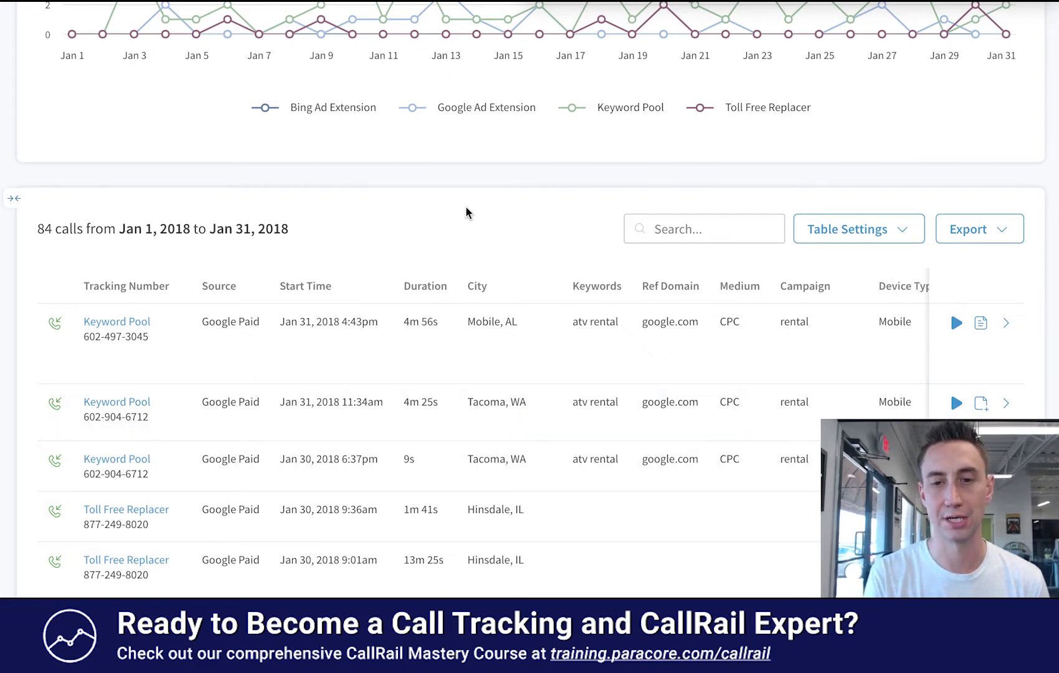
{"action": "scroll", "coordinate": [538, 262], "scroll_direction": "up", "scroll_amount": 4}
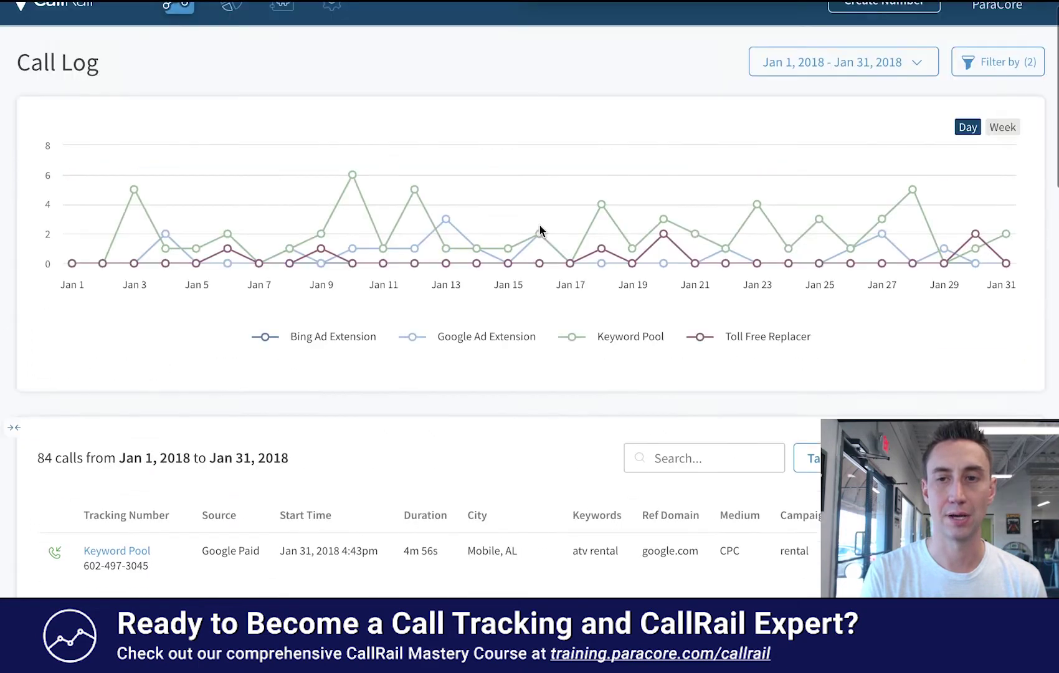
Clear the Google Paid selection from the call log's Source filter
{"action": "left_click", "coordinate": [972, 87]}
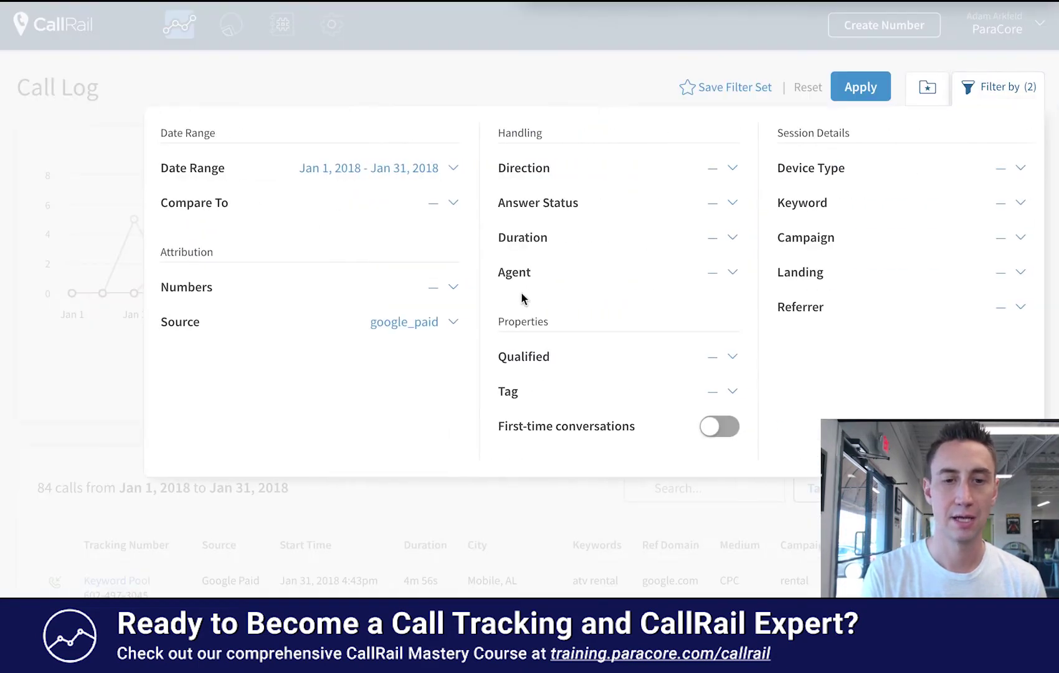
{"action": "left_click", "coordinate": [455, 322]}
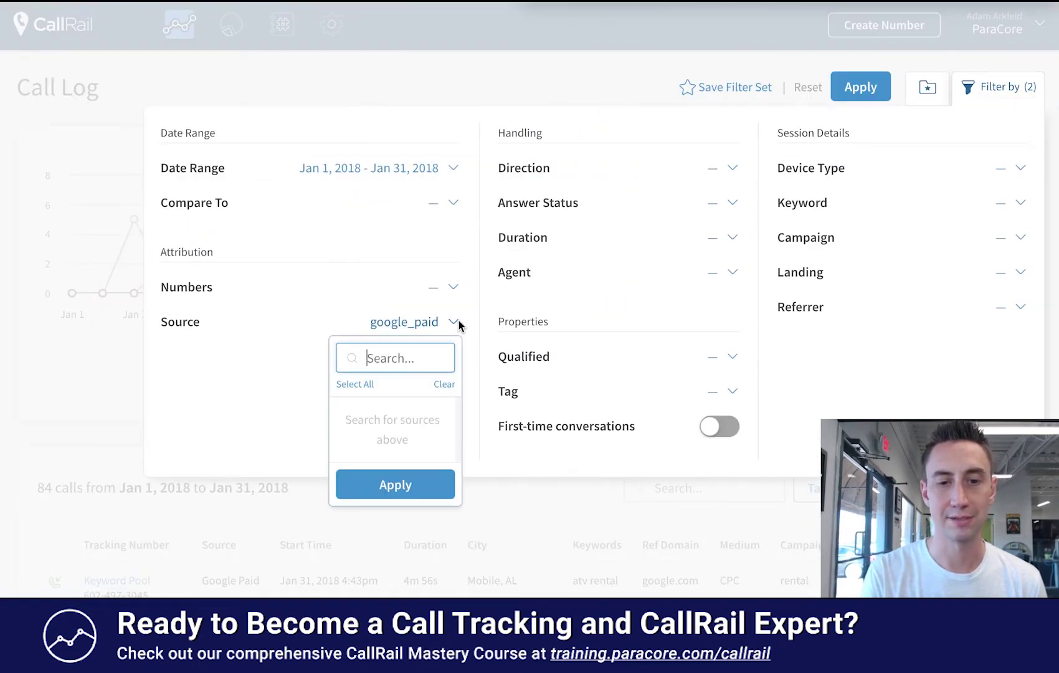
{"action": "left_click", "coordinate": [444, 384]}
{"action": "left_click", "coordinate": [417, 487]}
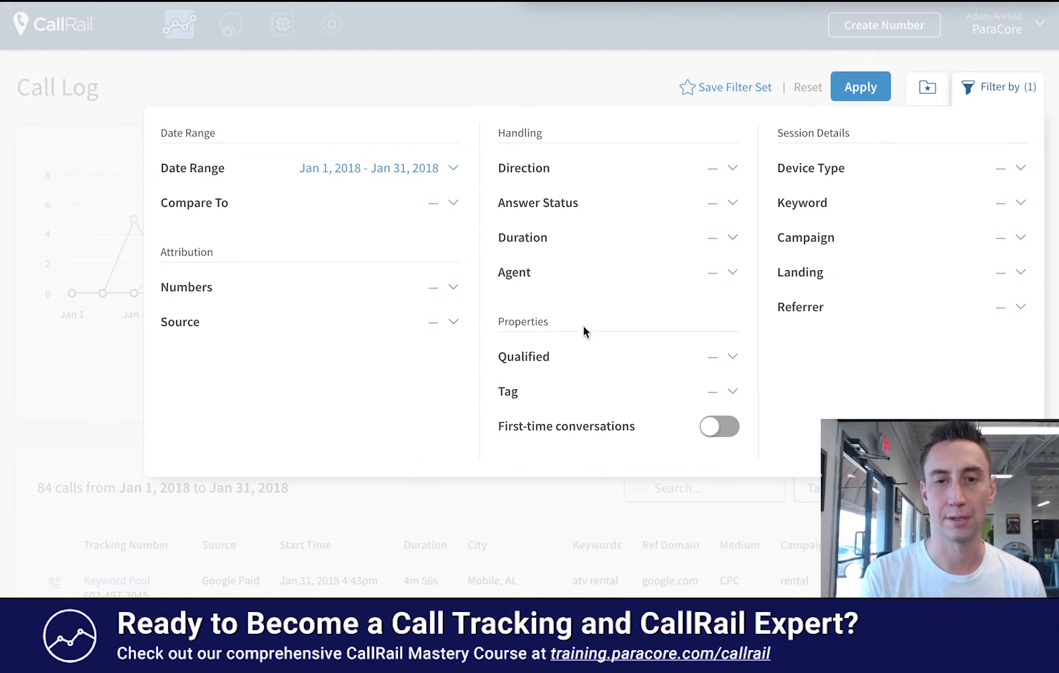
Review the choices offered by the Direction and Answer Status filters under Handling
{"action": "left_click", "coordinate": [733, 170]}
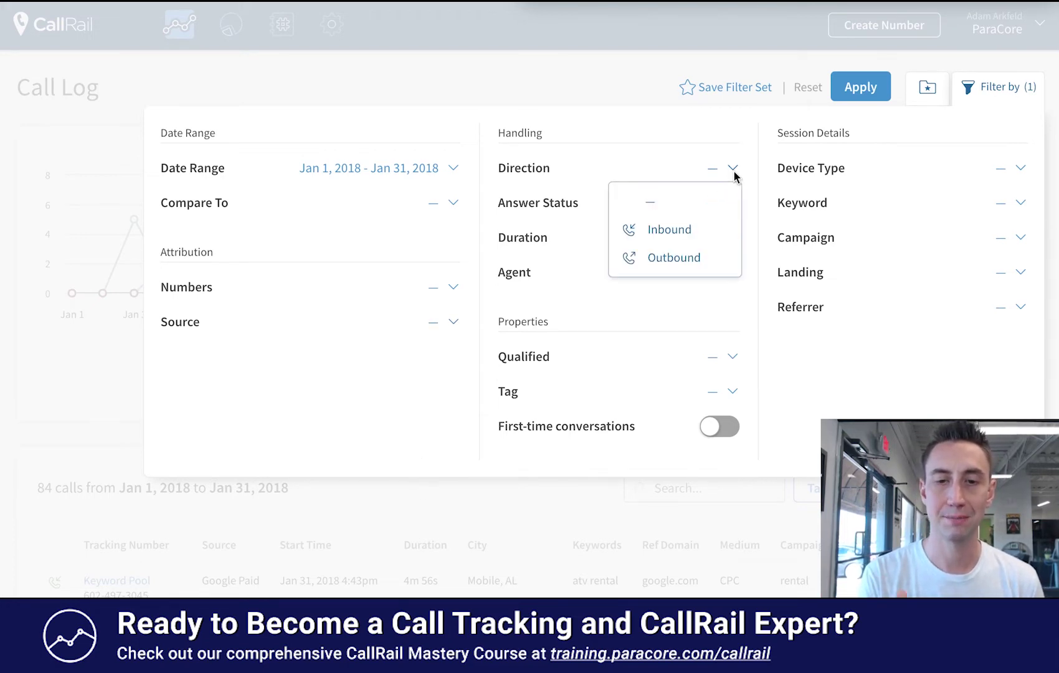
{"action": "left_click", "coordinate": [735, 172]}
{"action": "left_click", "coordinate": [733, 206]}
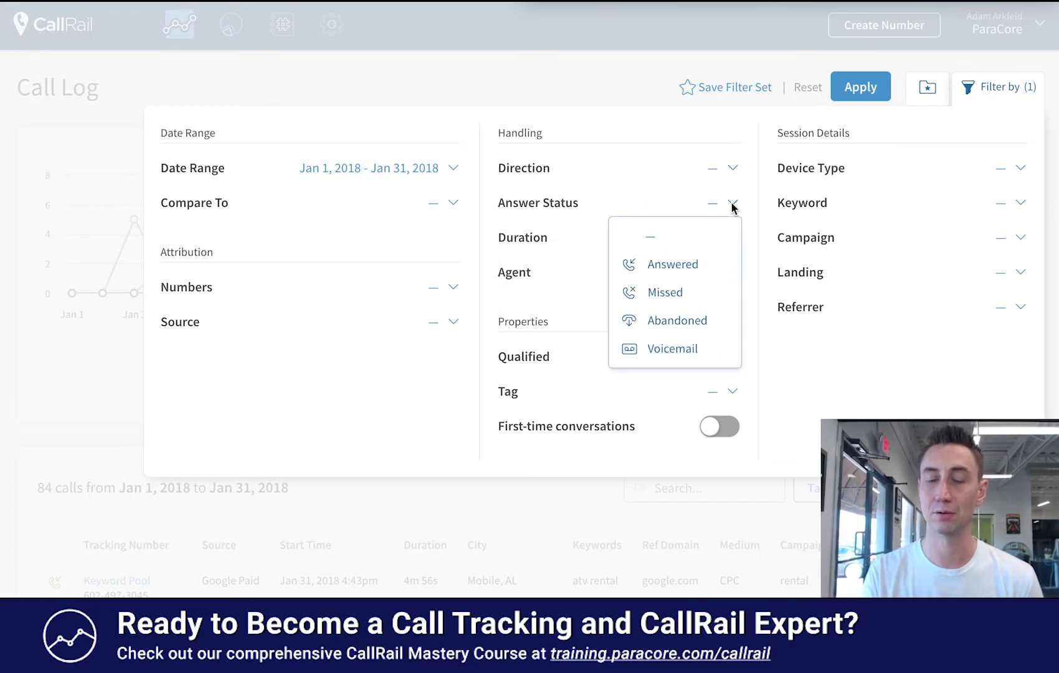
{"action": "left_click", "coordinate": [746, 224]}
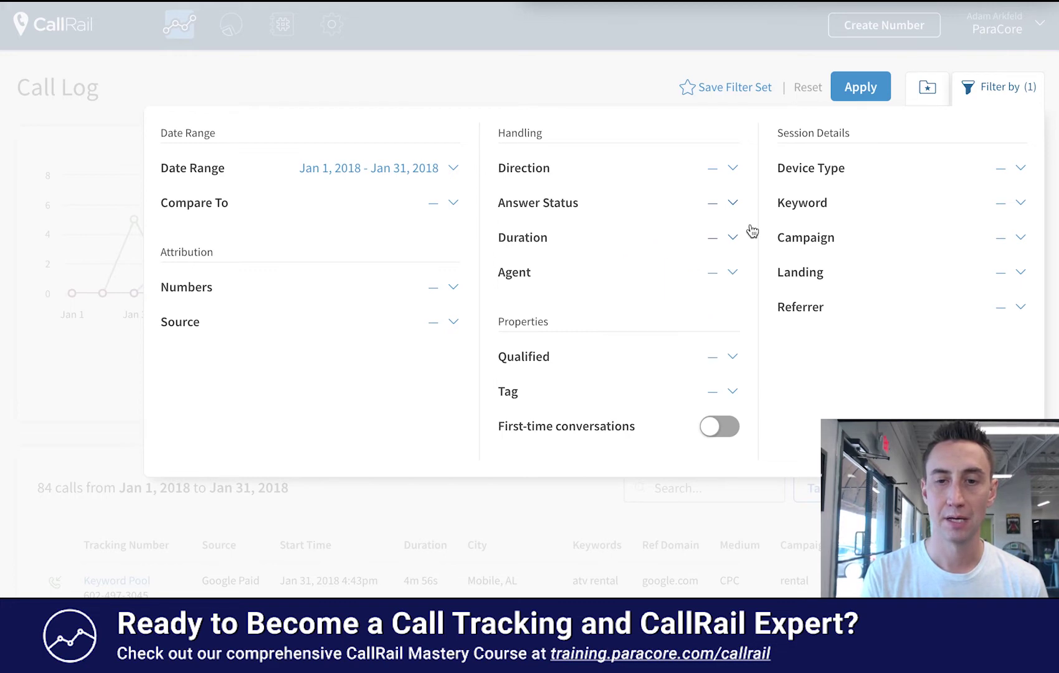
Examine the Duration filter's preset lengths and its Custom Duration minimum and maximum fields without setting a value
{"action": "left_click", "coordinate": [732, 239]}
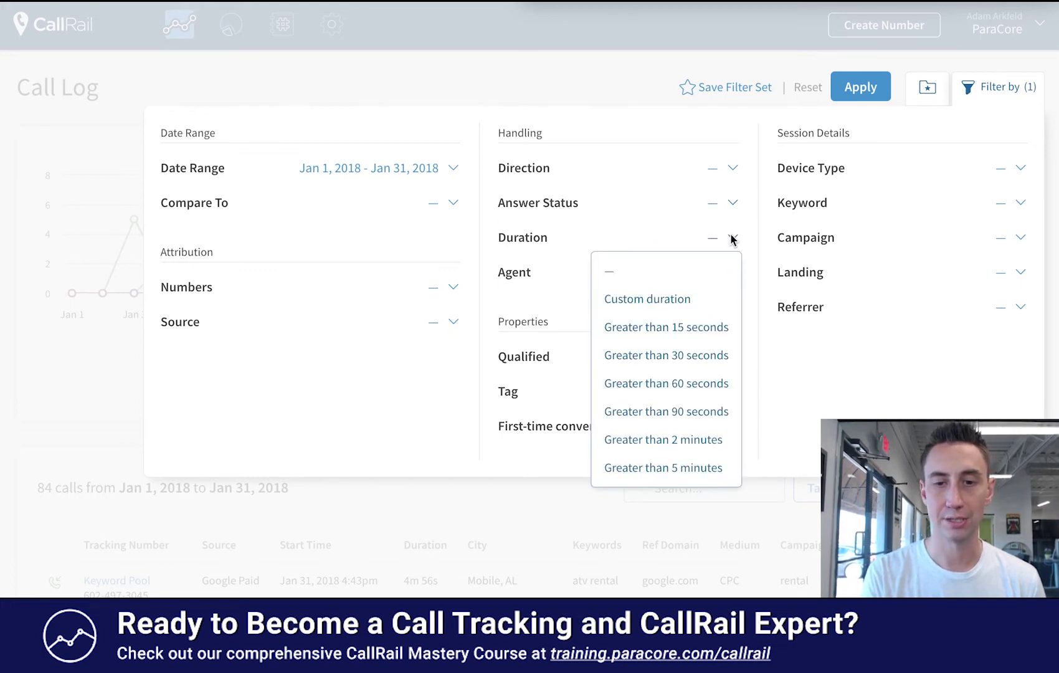
{"action": "left_click", "coordinate": [689, 300]}
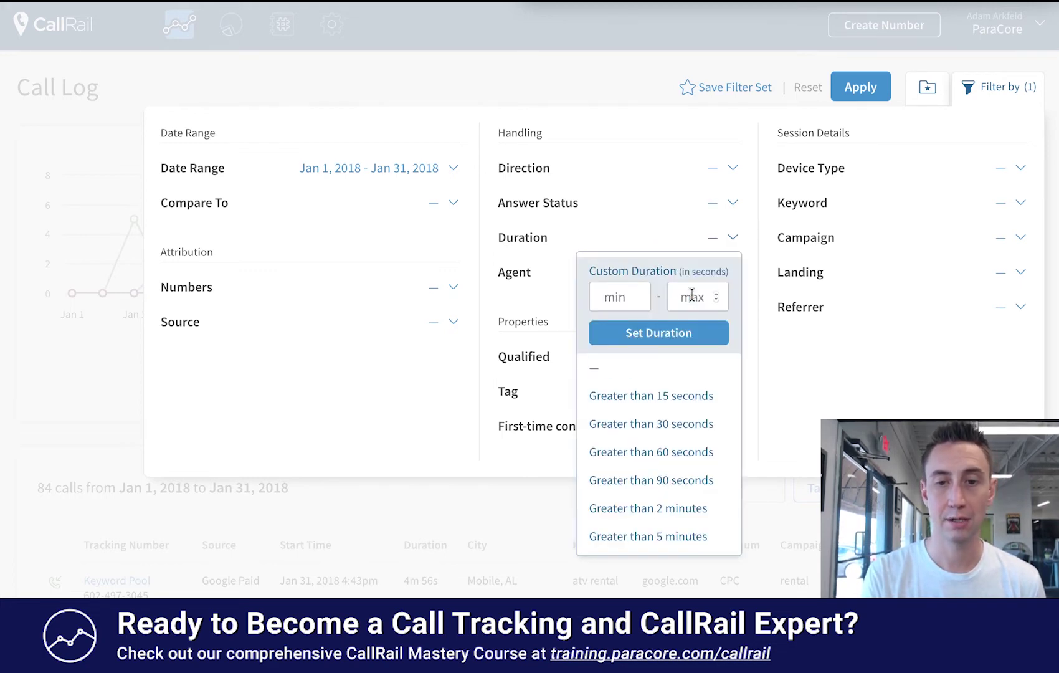
{"action": "left_click", "coordinate": [762, 296]}
{"action": "left_click", "coordinate": [734, 239]}
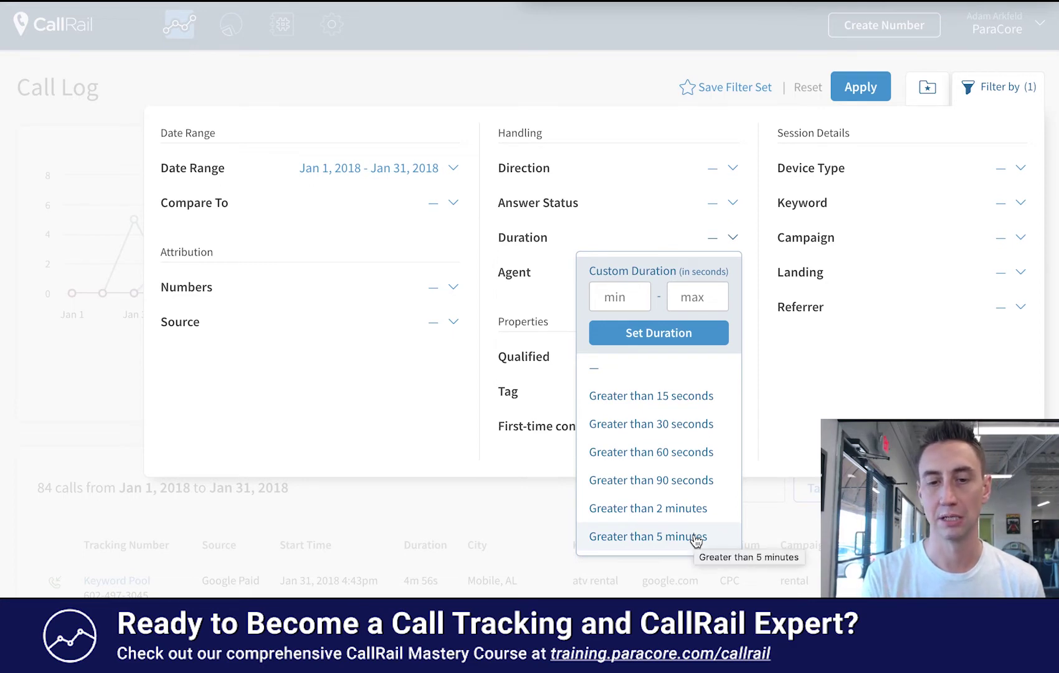
{"action": "left_click", "coordinate": [766, 385]}
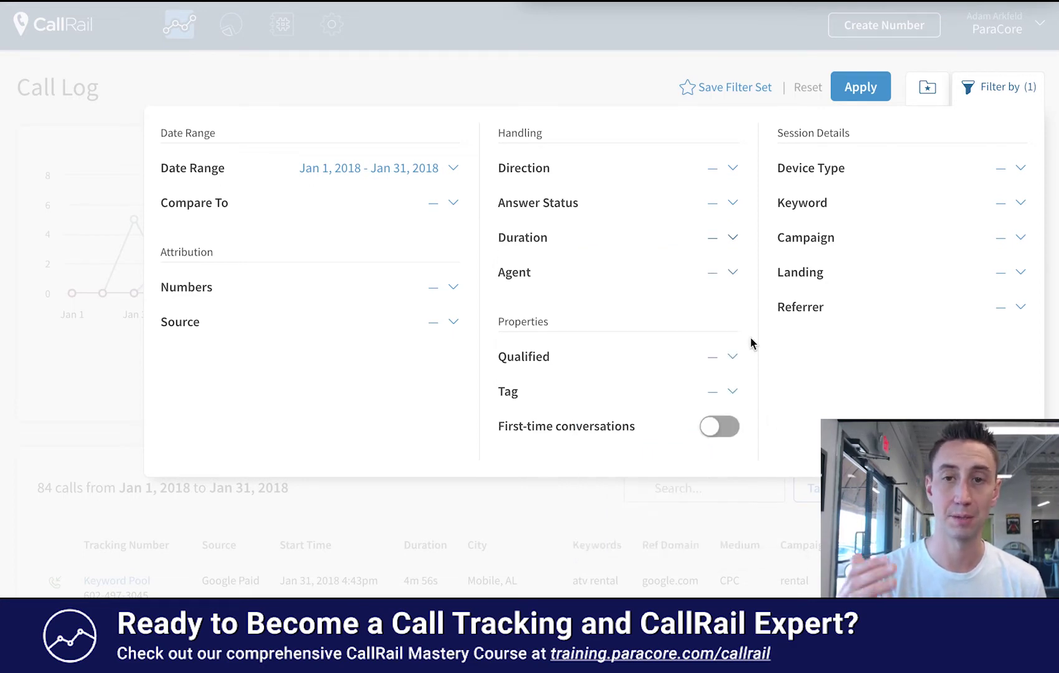
Review the choices in the Agent filter and the lead-scoring choices in the Qualified filter
{"action": "left_click", "coordinate": [737, 277]}
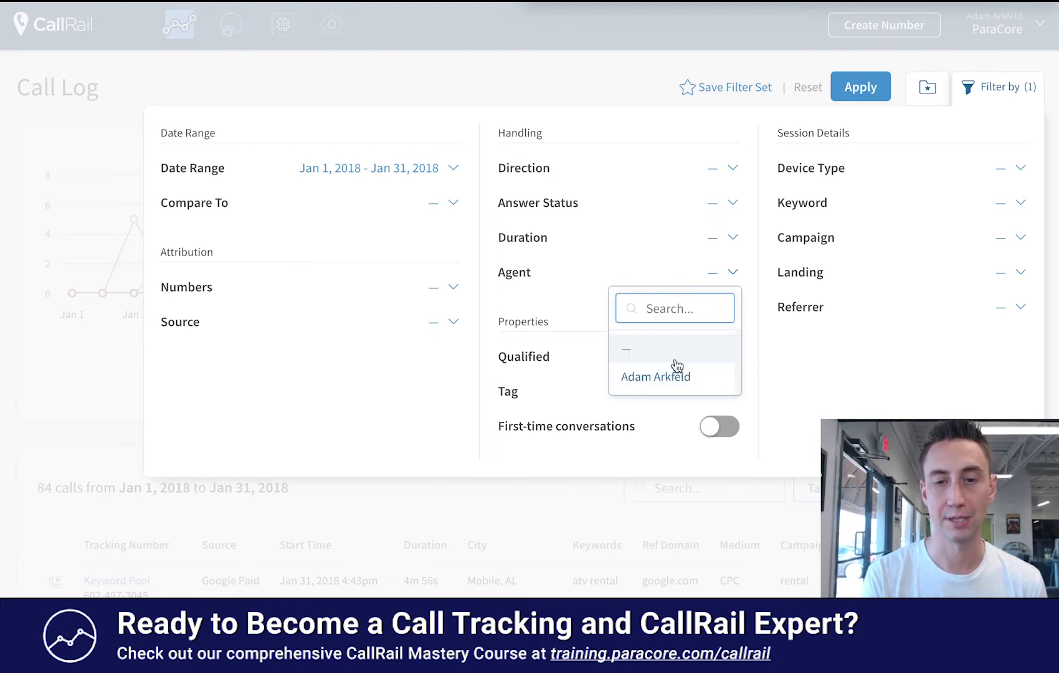
{"action": "left_click", "coordinate": [761, 343]}
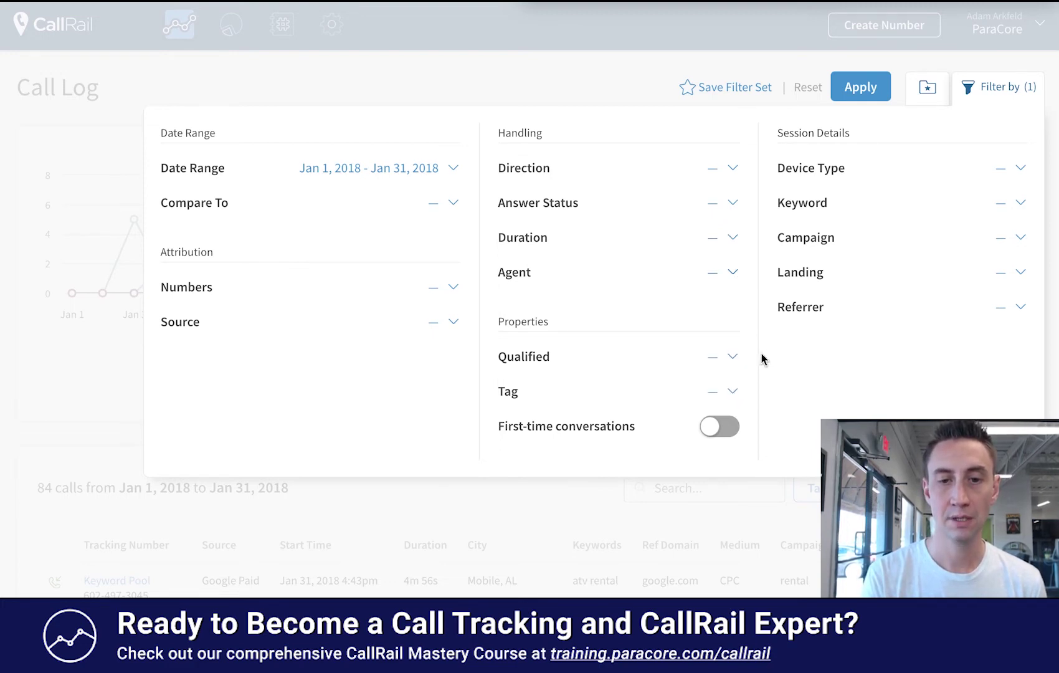
{"action": "left_click", "coordinate": [736, 358]}
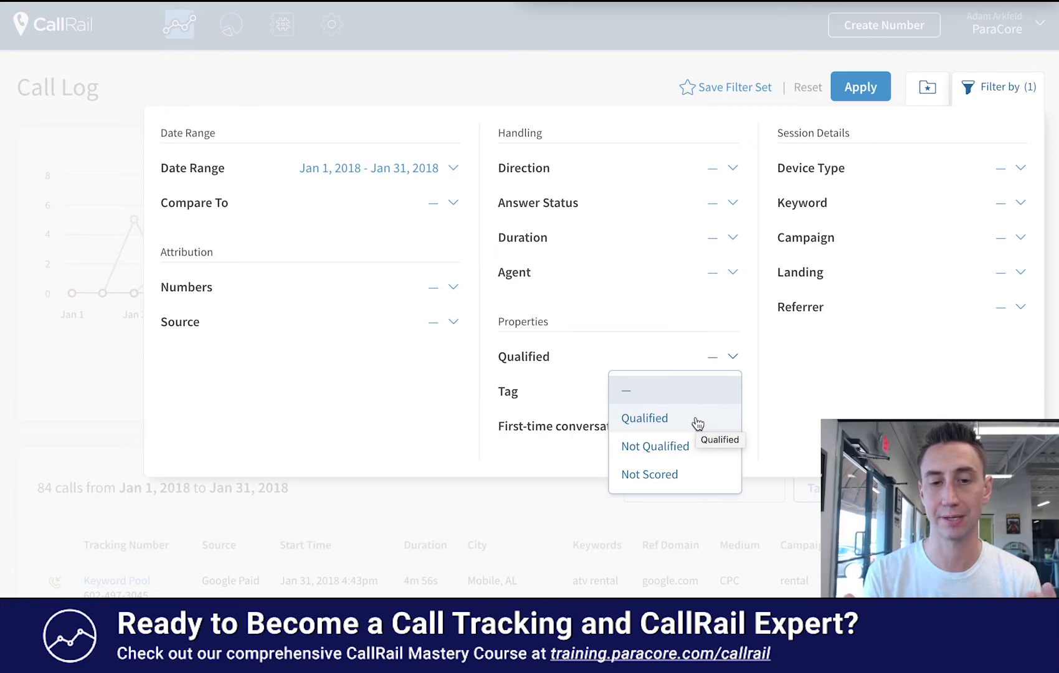
{"action": "left_click", "coordinate": [772, 370]}
Look through the full list of call tags in the Tag filter without selecting any
{"action": "left_click", "coordinate": [733, 393]}
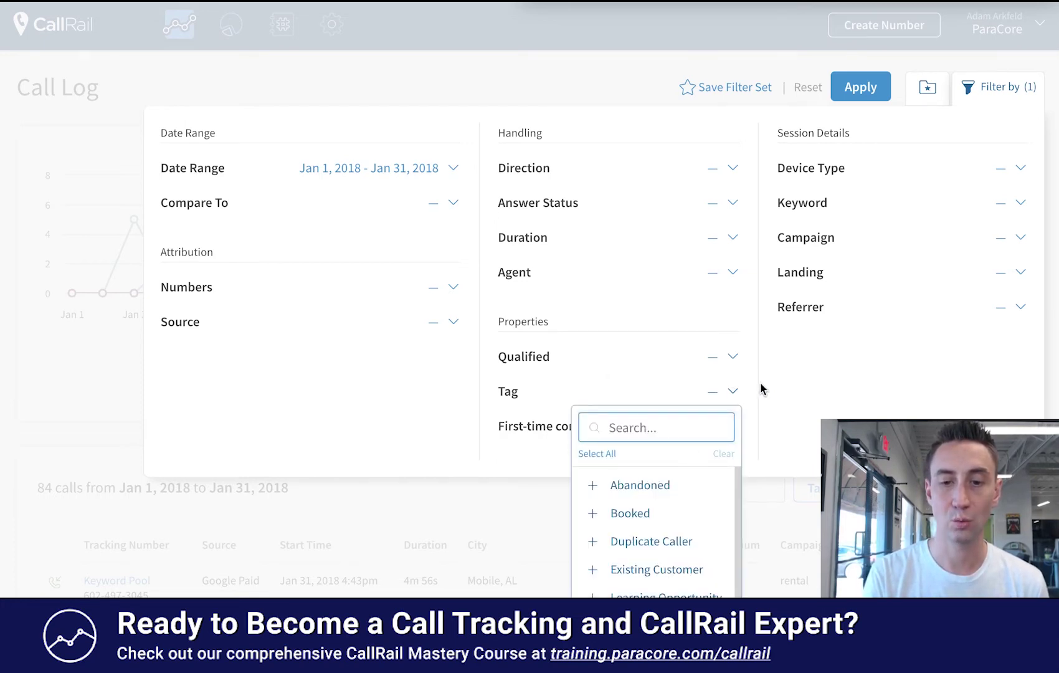
{"action": "scroll", "coordinate": [764, 383], "scroll_direction": "down", "scroll_amount": 2}
{"action": "scroll", "coordinate": [765, 384], "scroll_direction": "down", "scroll_amount": 2}
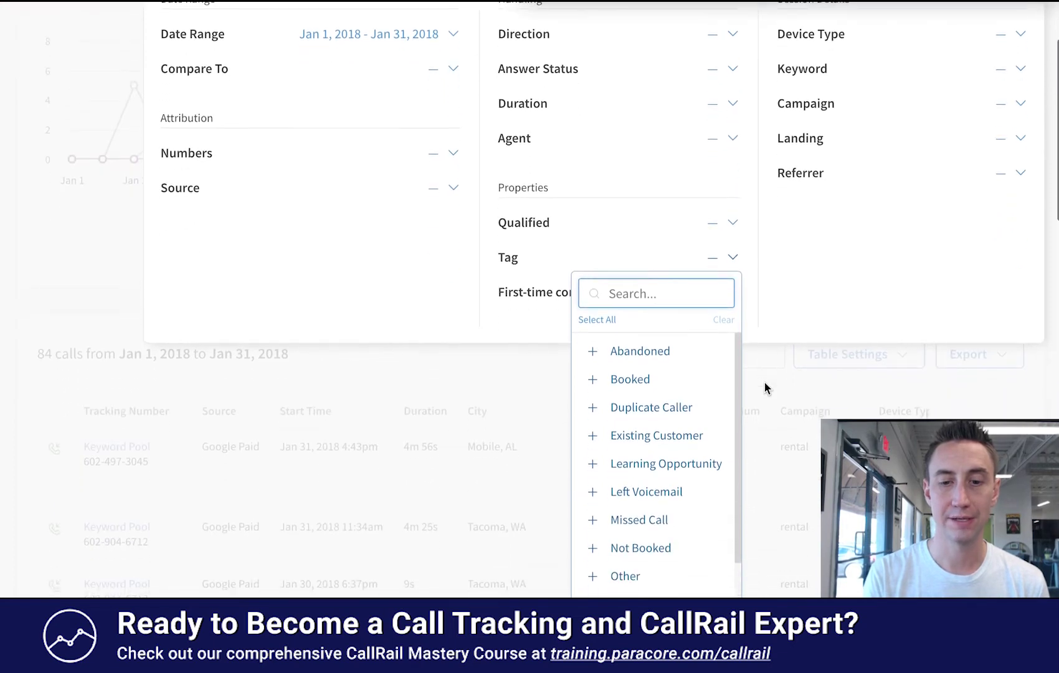
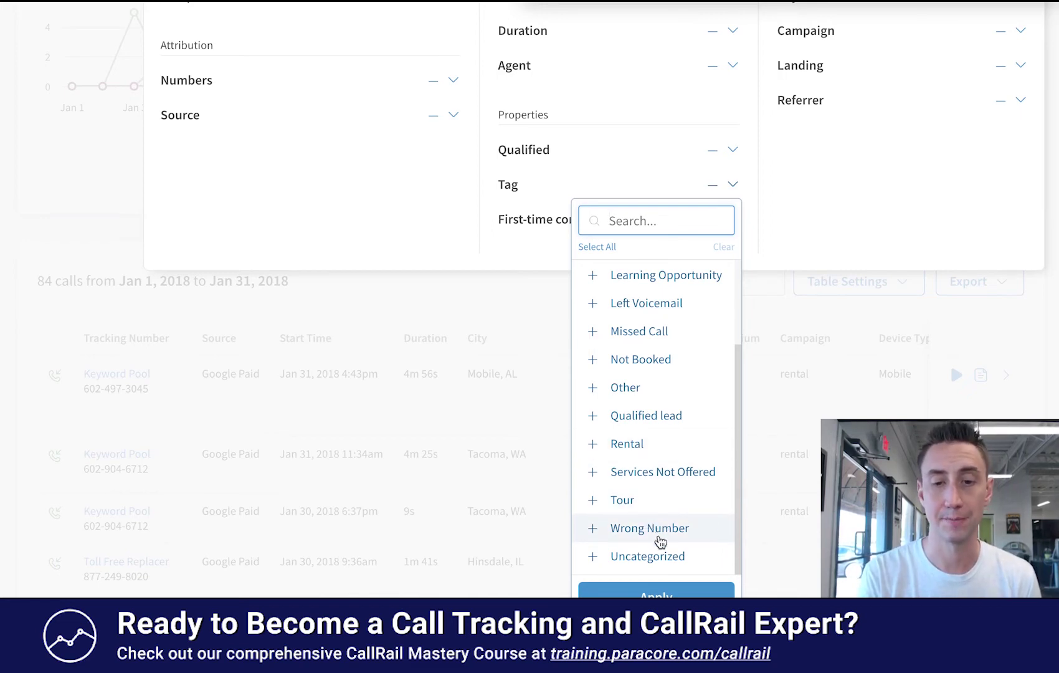
{"action": "left_click", "coordinate": [766, 244]}
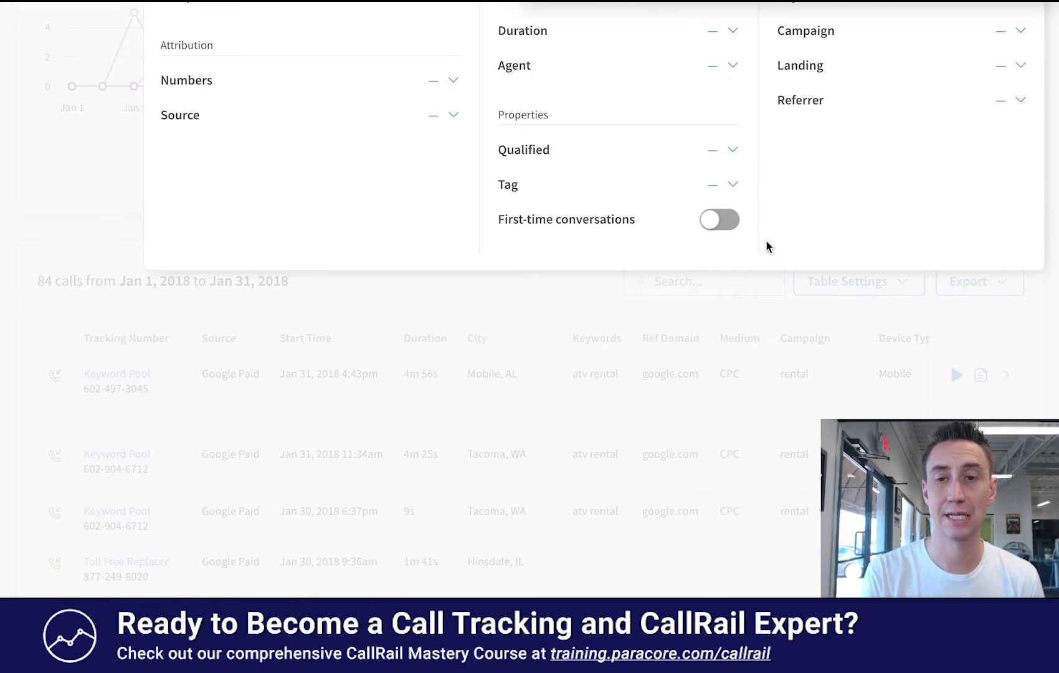
Check the Device Type filter options and search the Keyword filter for "atv" without selecting a keyword
{"action": "scroll", "coordinate": [767, 246], "scroll_direction": "up", "scroll_amount": 2}
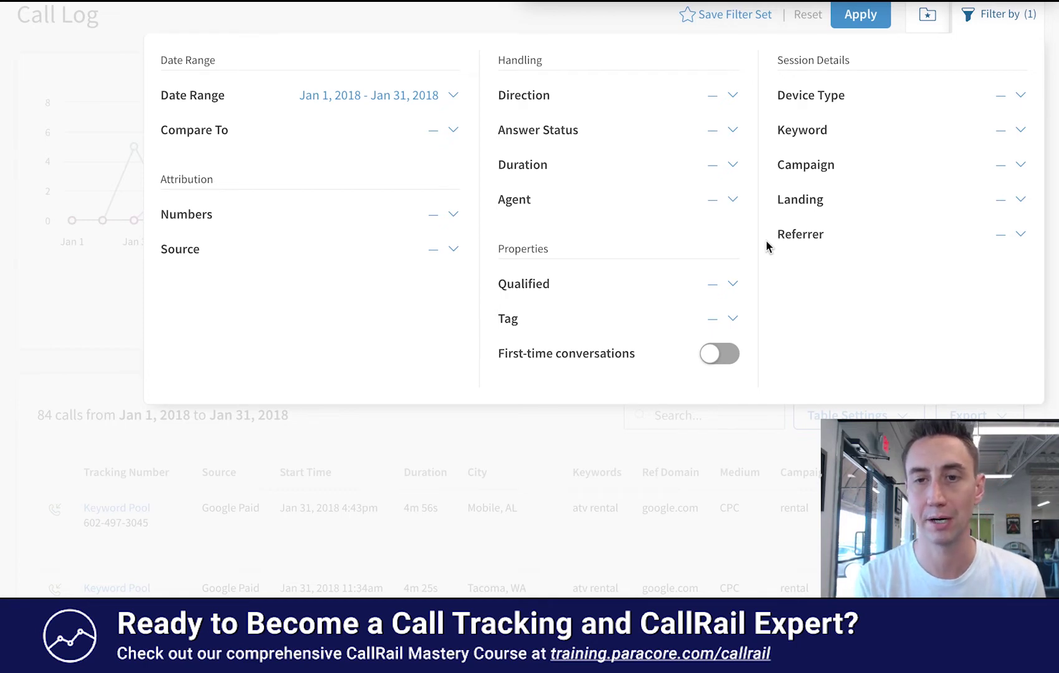
{"action": "left_click", "coordinate": [1021, 102]}
{"action": "left_click", "coordinate": [1021, 101]}
{"action": "left_click", "coordinate": [1019, 129]}
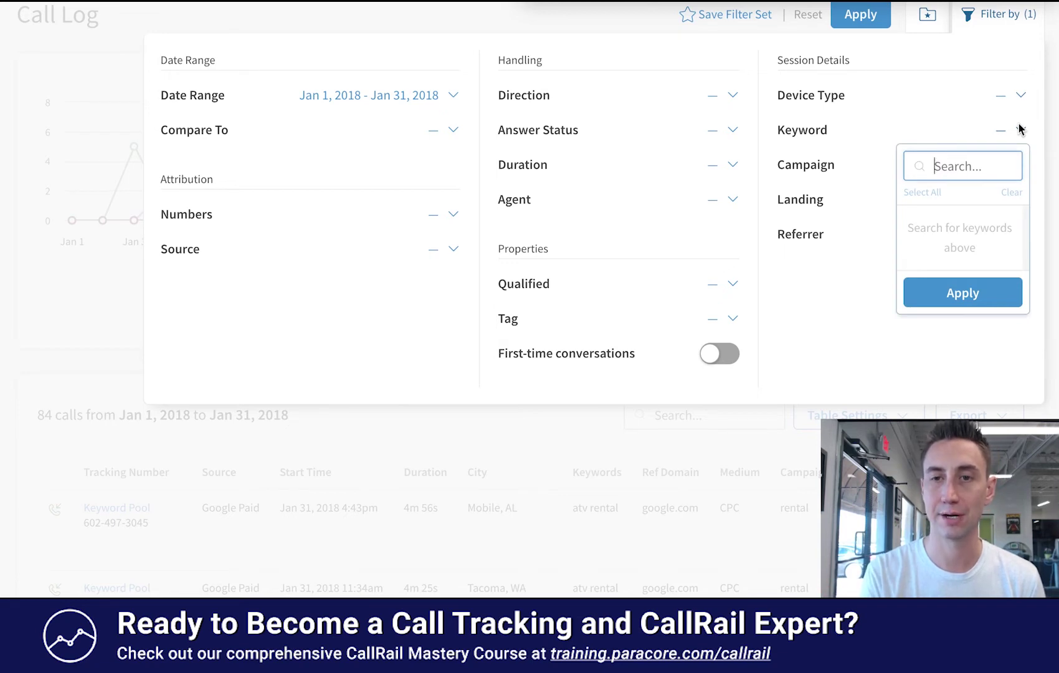
{"action": "type", "text": "atv"}
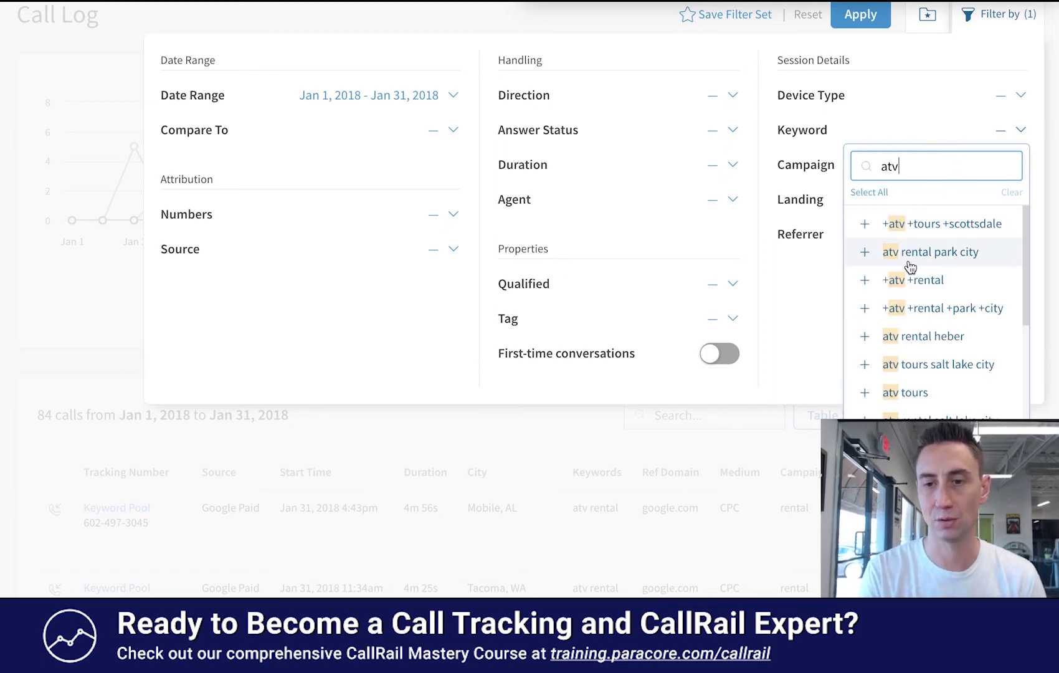
{"action": "left_click", "coordinate": [810, 325]}
Search the Campaign filter for "rent" without selecting a campaign, and check the Landing filter's search field
{"action": "left_click", "coordinate": [1020, 170]}
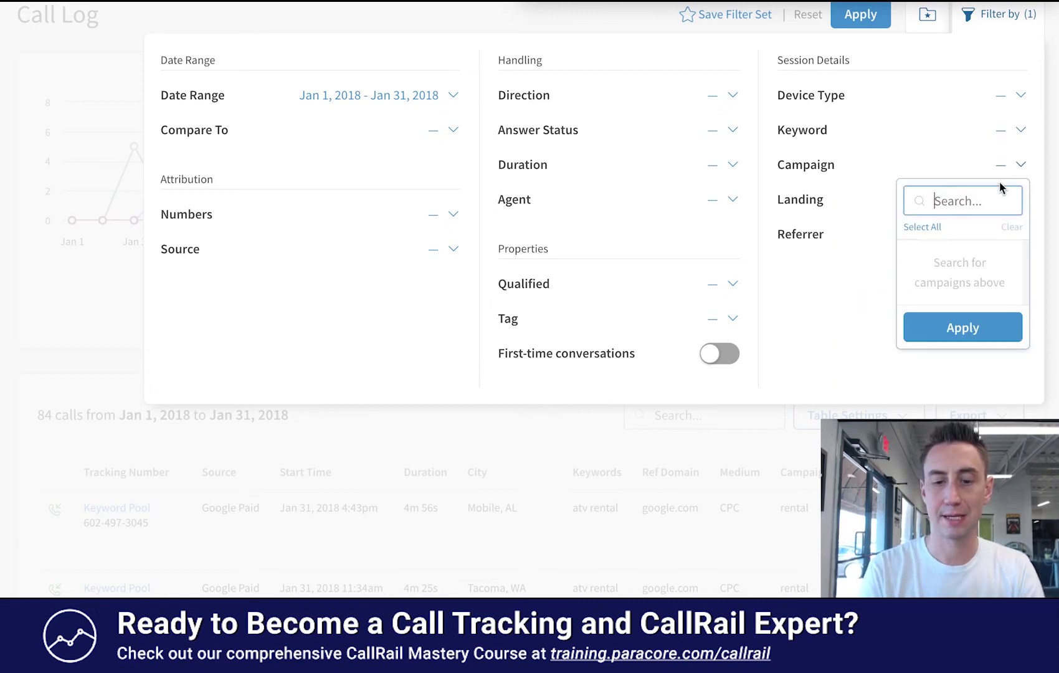
{"action": "type", "text": "rent"}
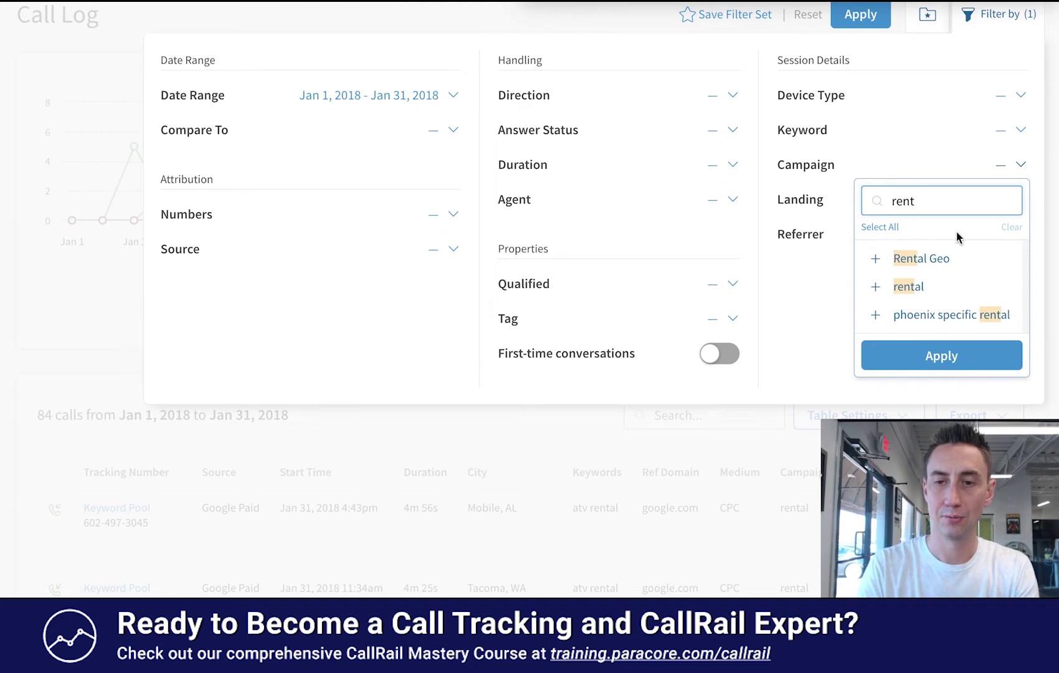
{"action": "left_click", "coordinate": [824, 283]}
{"action": "left_click", "coordinate": [1021, 203]}
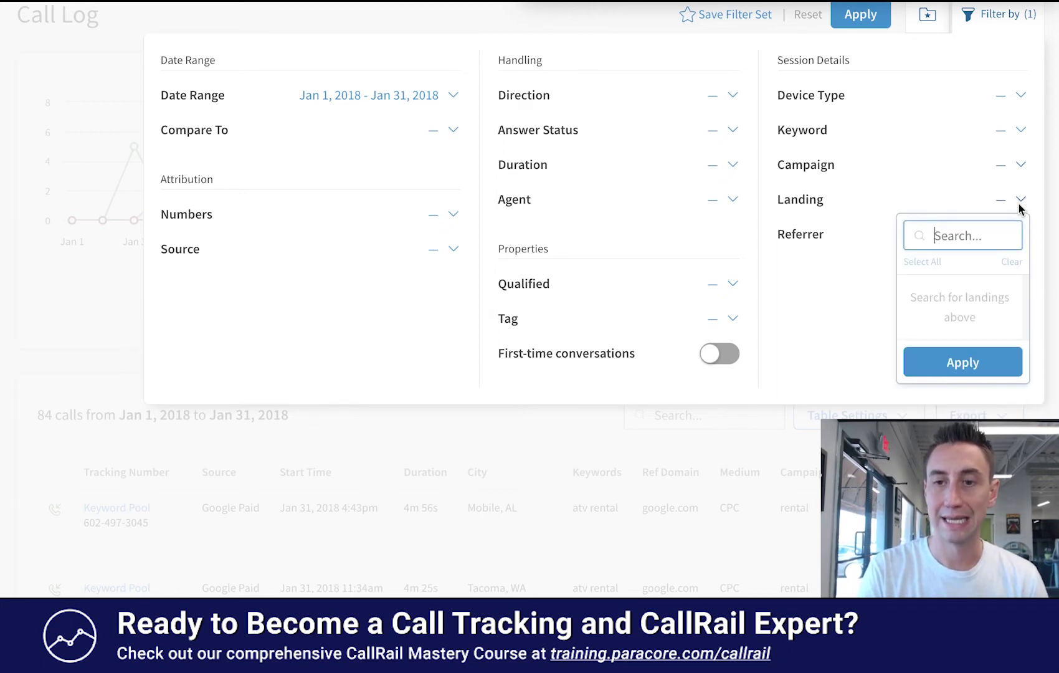
{"action": "left_click", "coordinate": [802, 303]}
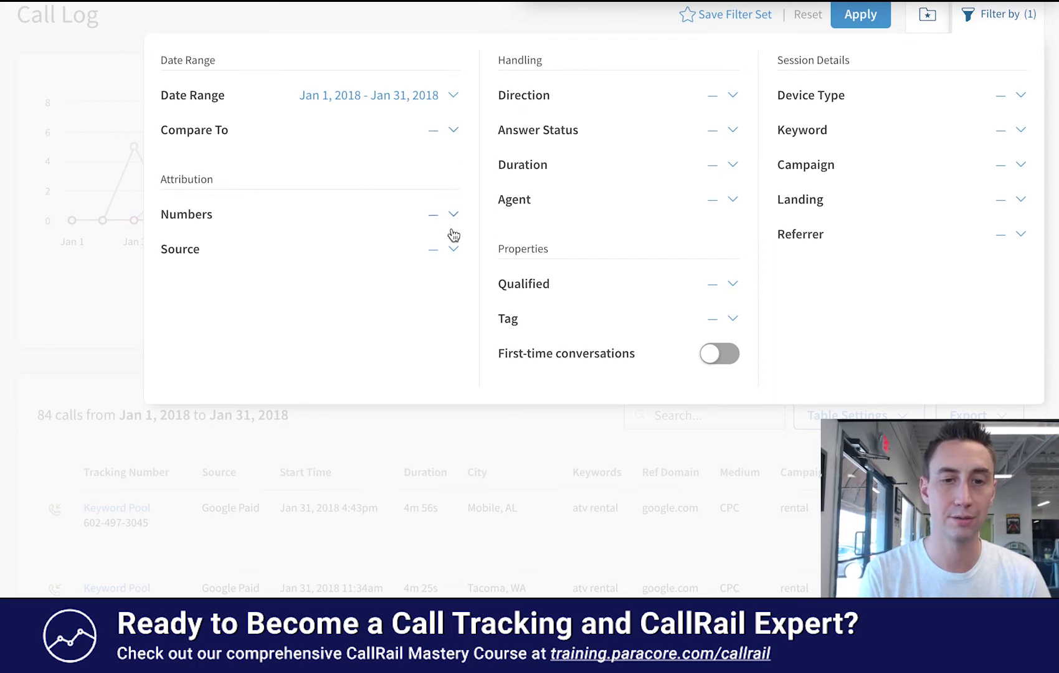
Find "paid" in the Source filter and select Google Paid as the call source
{"action": "left_click", "coordinate": [453, 250]}
{"action": "type", "text": "paid"}
{"action": "left_click", "coordinate": [382, 343]}
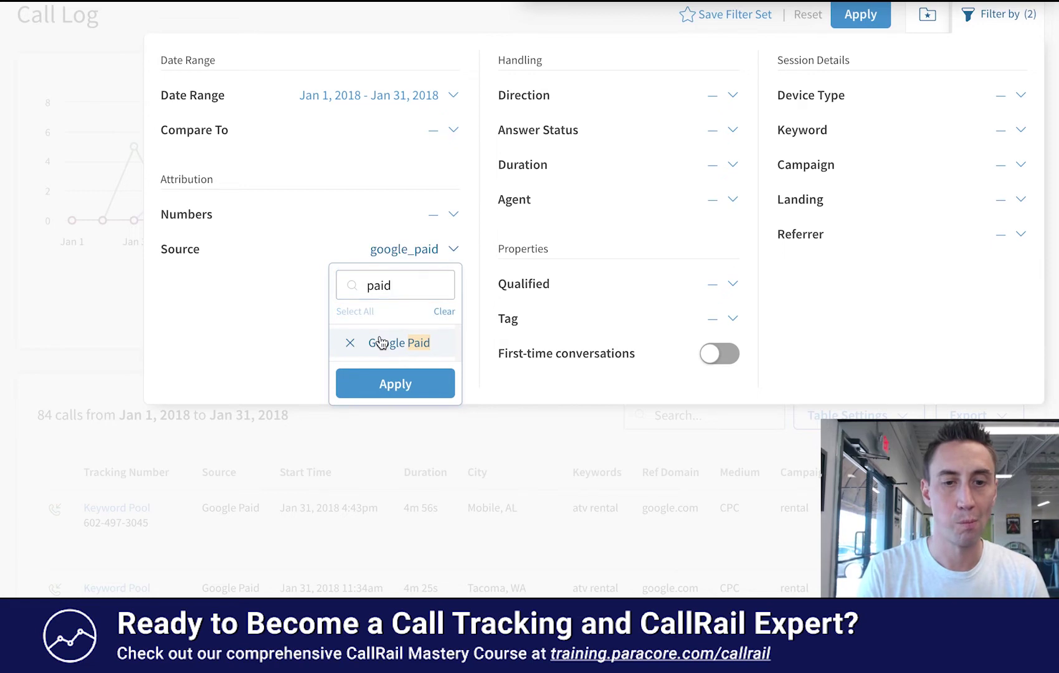
{"action": "left_click", "coordinate": [264, 363]}
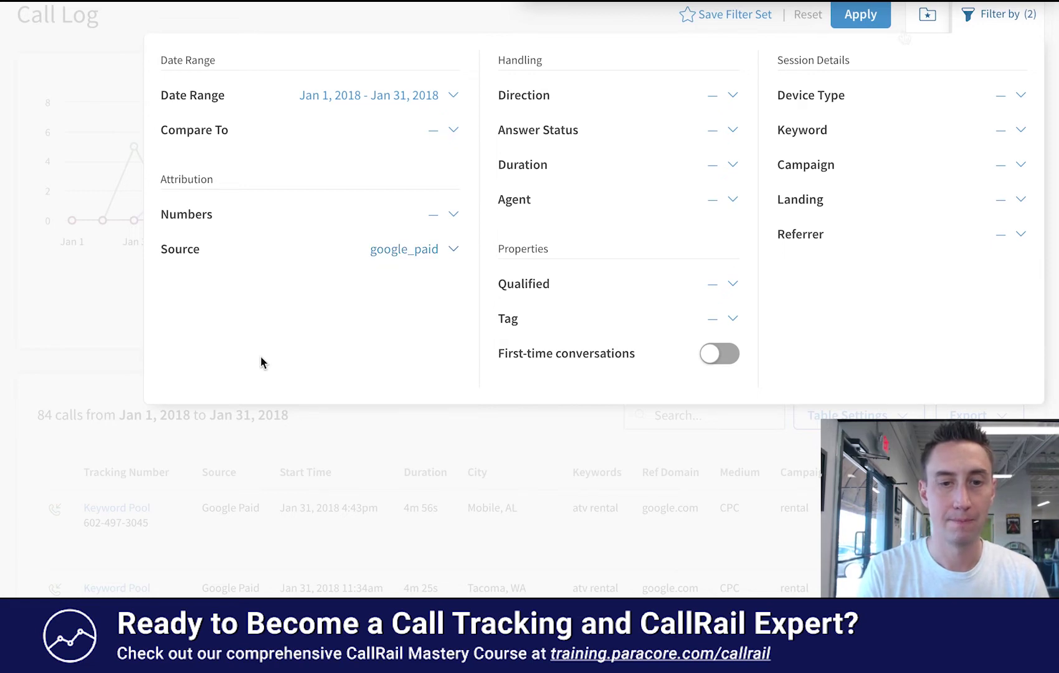
Save the current filter set under the name "Google Paid" and apply it to the Call Log
{"action": "left_click", "coordinate": [689, 15]}
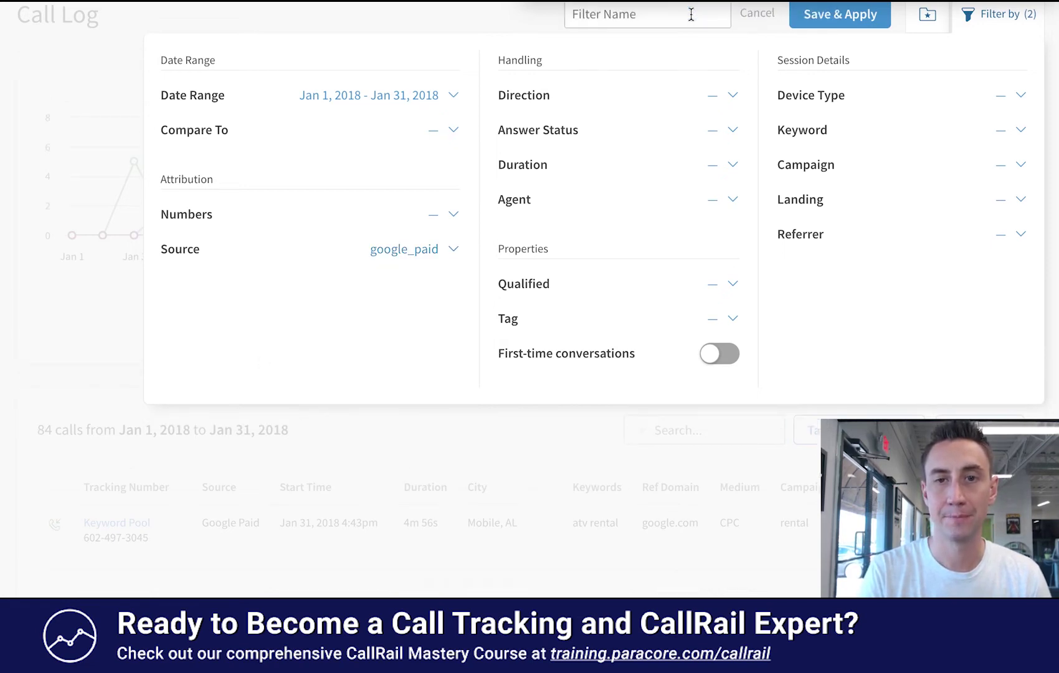
{"action": "left_click", "coordinate": [666, 13]}
{"action": "type", "text": "G"}
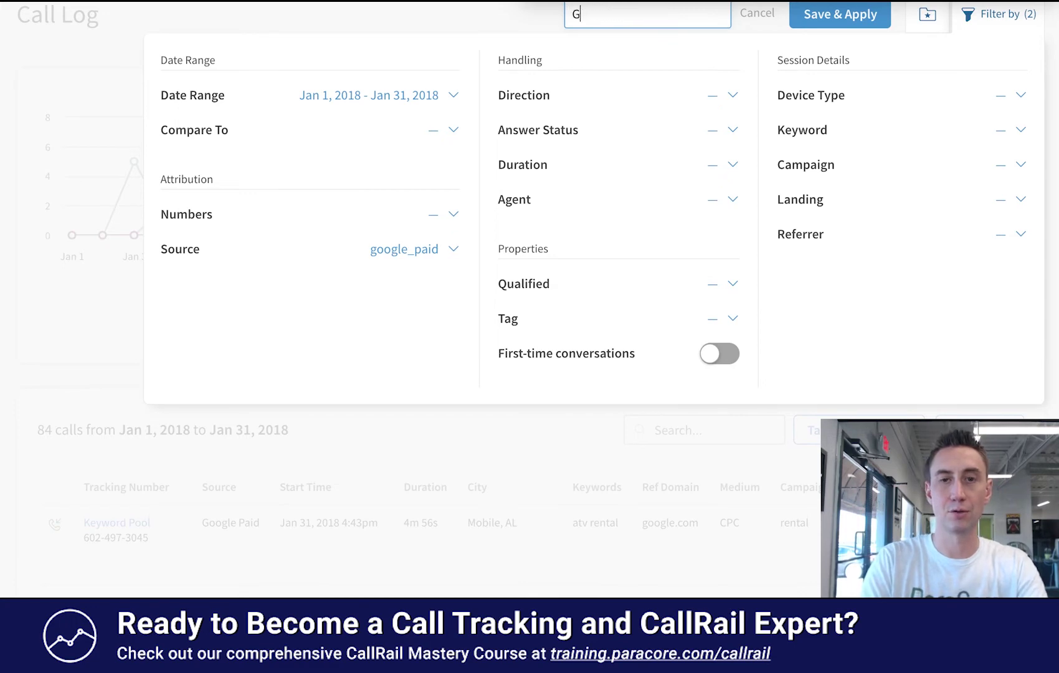
{"action": "type", "text": "oogle Paid"}
{"action": "left_click", "coordinate": [838, 22]}
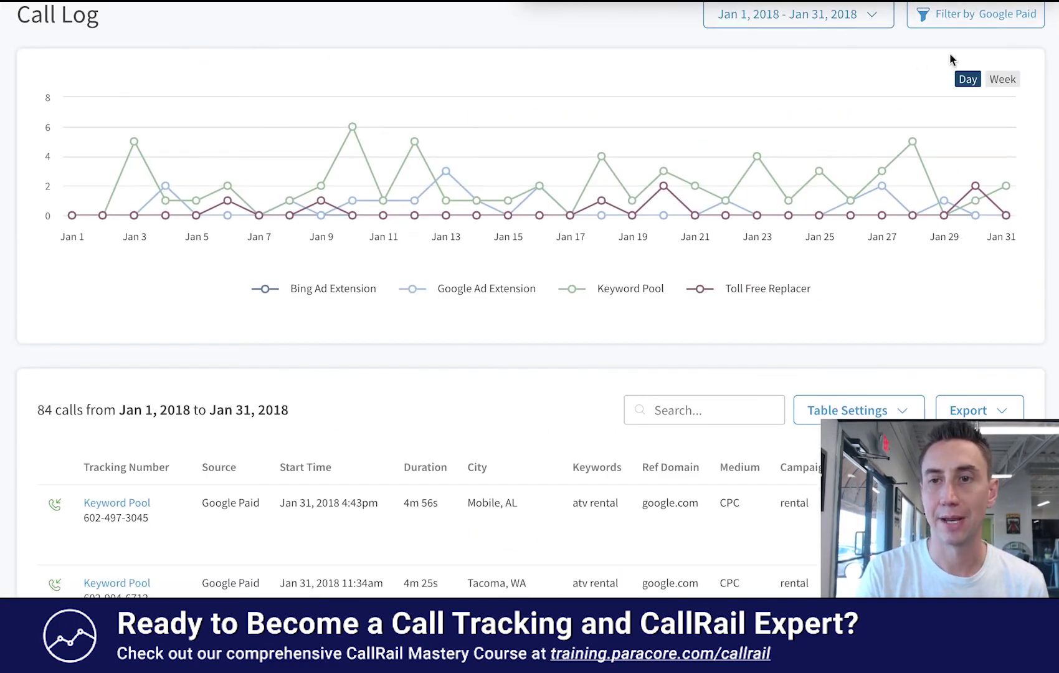
Delete the saved Google Paid filter and load the Default Filter instead
{"action": "left_click", "coordinate": [968, 26]}
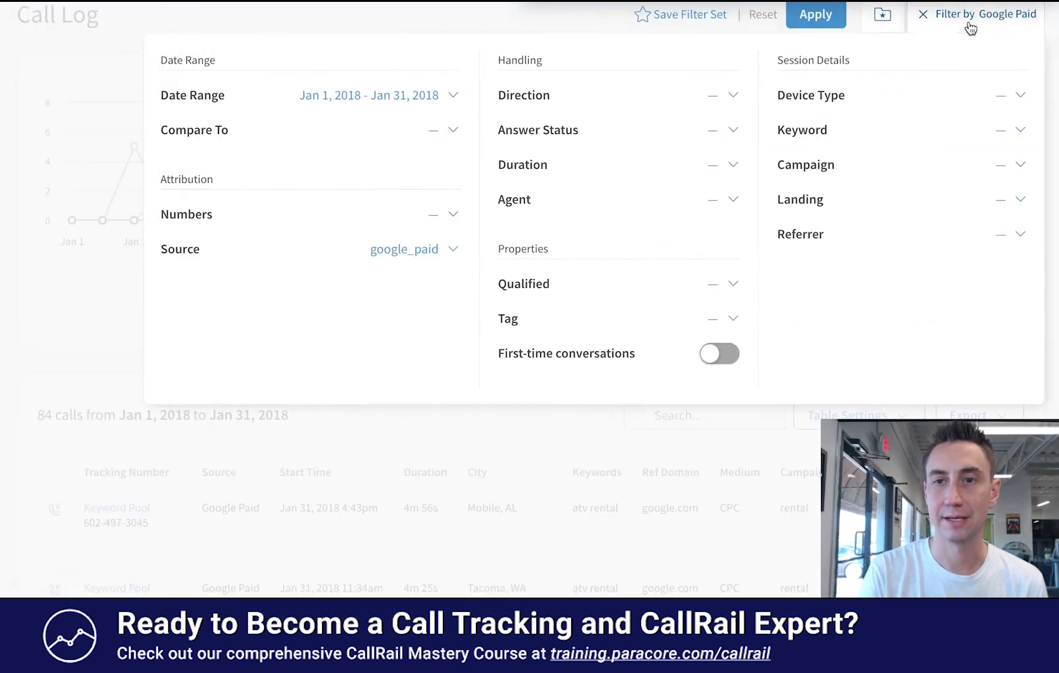
{"action": "left_click", "coordinate": [886, 24]}
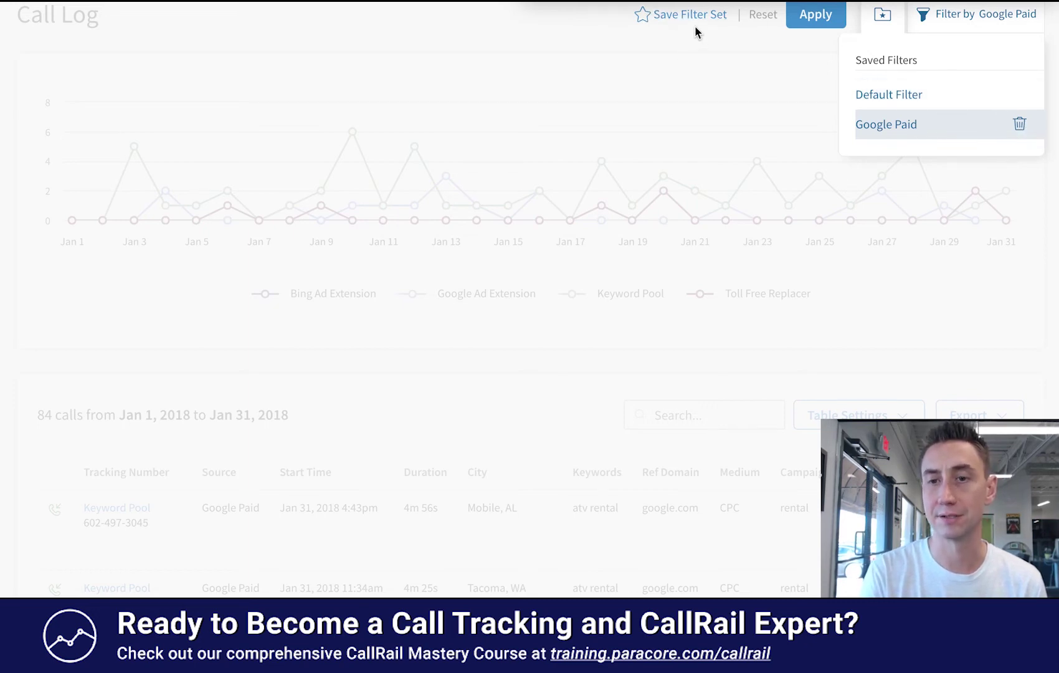
{"action": "left_click", "coordinate": [1019, 126]}
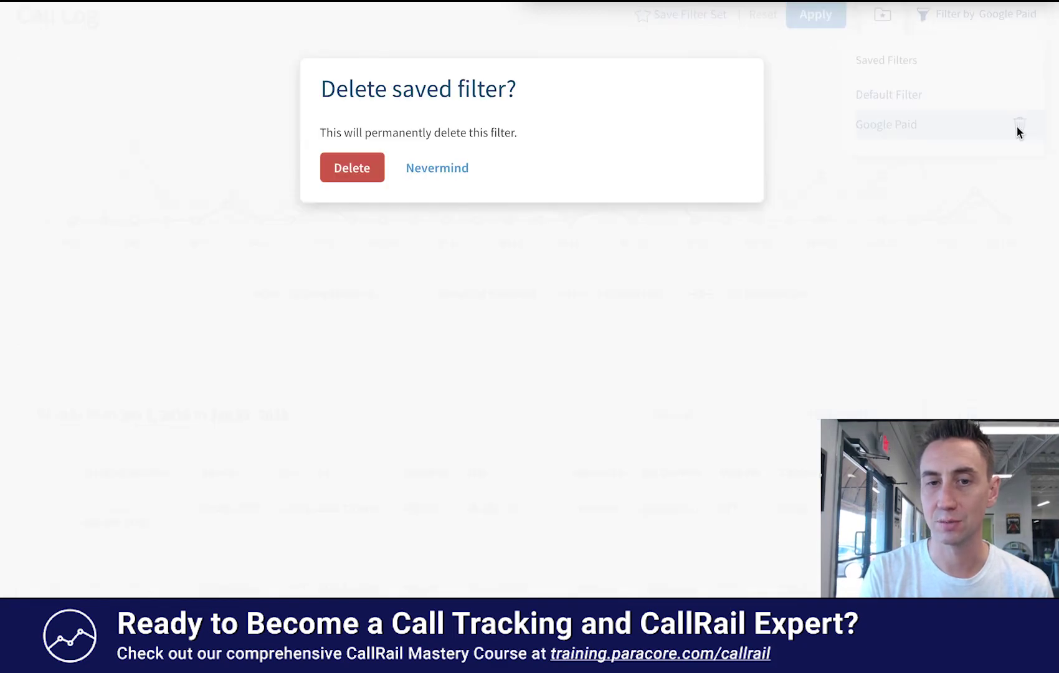
{"action": "left_click", "coordinate": [355, 169]}
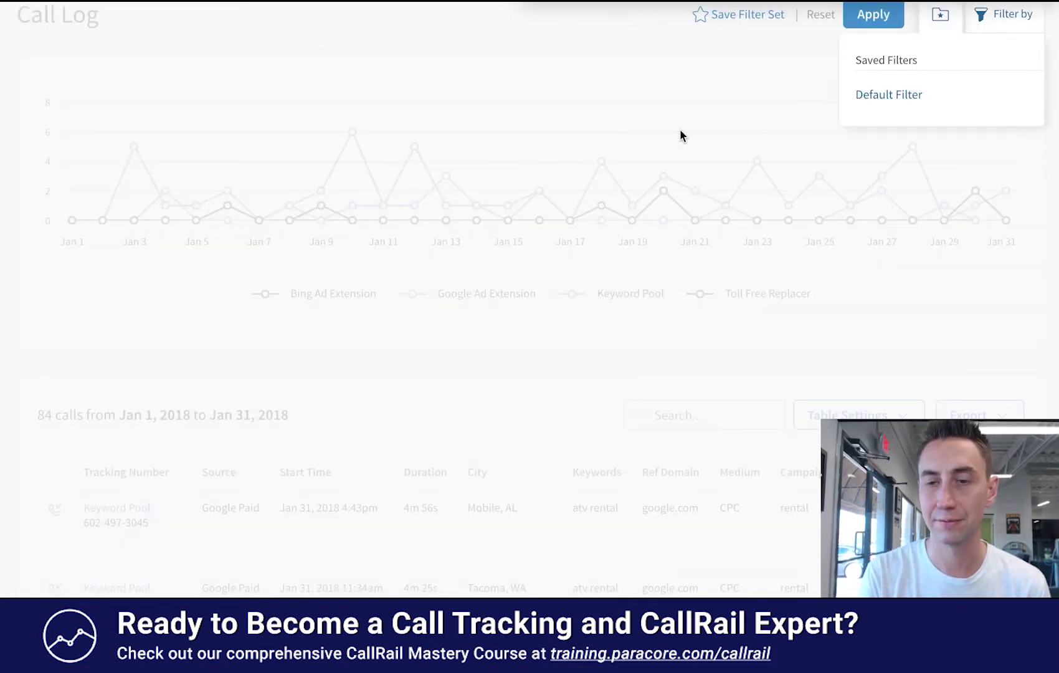
{"action": "left_click", "coordinate": [894, 94]}
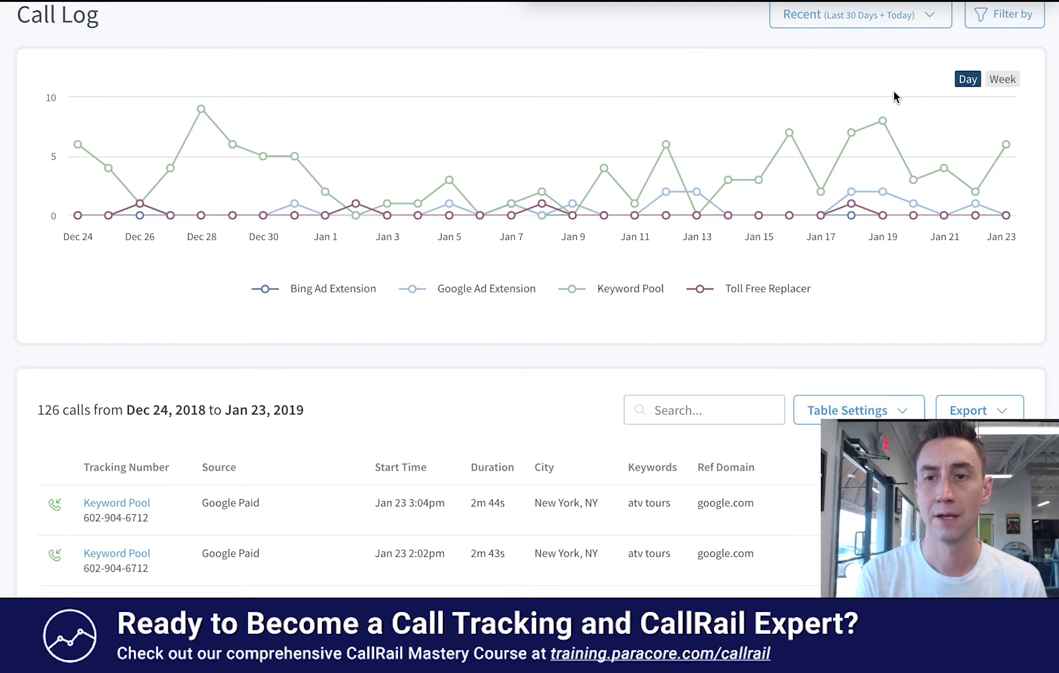
Examine the call graph grouped by week and by day, and look over the call table beneath it
{"action": "scroll", "coordinate": [892, 76], "scroll_direction": "up", "scroll_amount": 1}
{"action": "scroll", "coordinate": [892, 73], "scroll_direction": "up", "scroll_amount": 1}
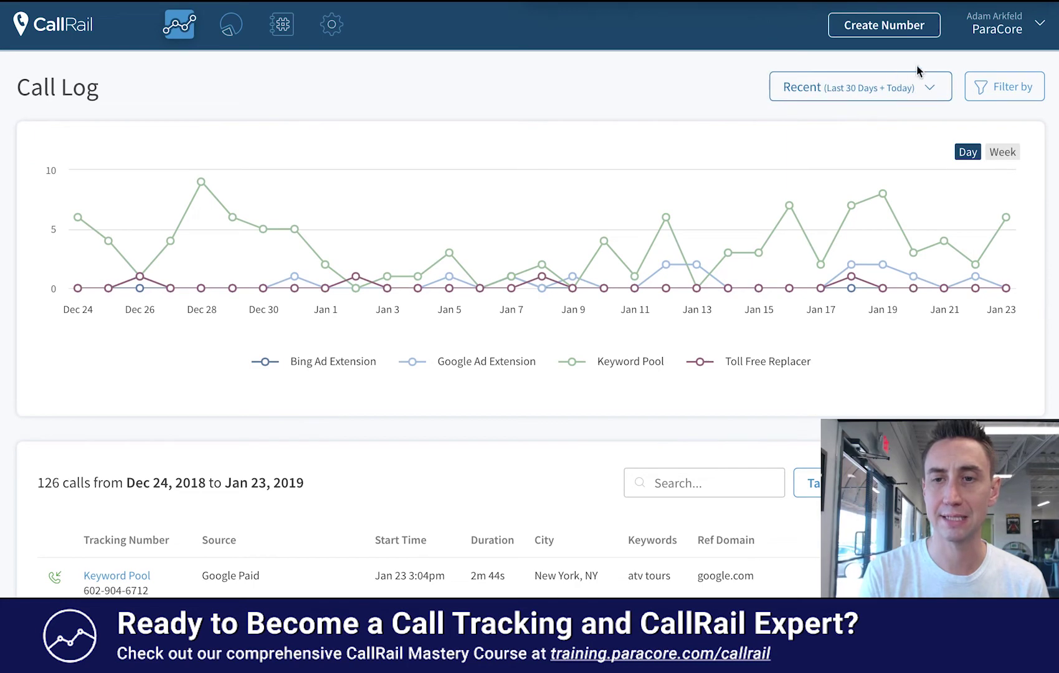
{"action": "left_click", "coordinate": [1002, 154]}
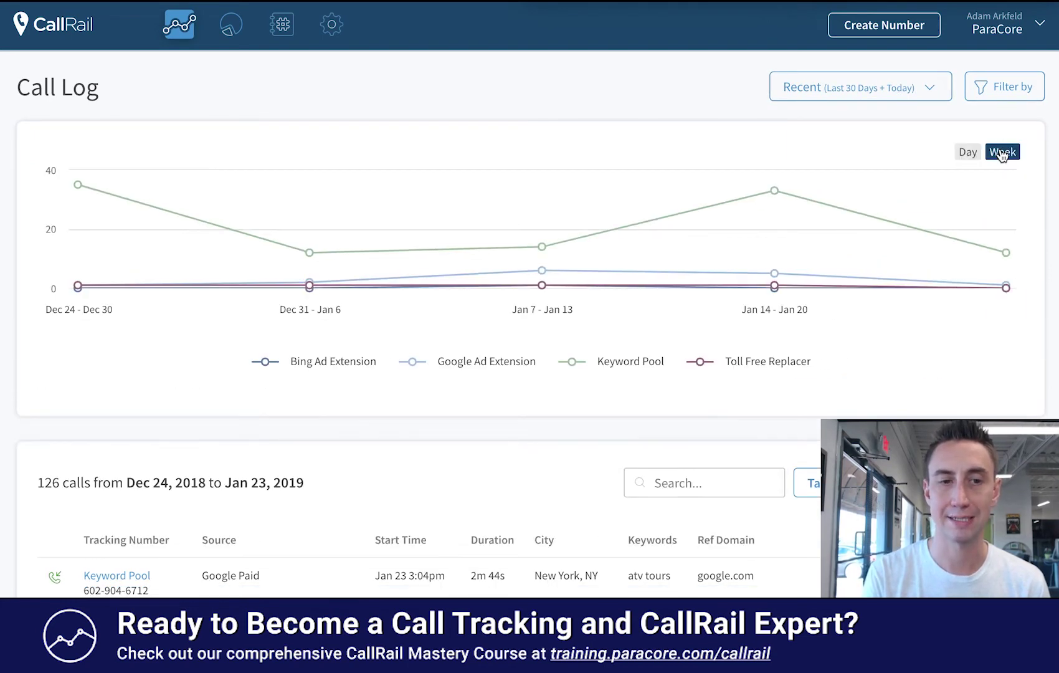
{"action": "left_click", "coordinate": [969, 152]}
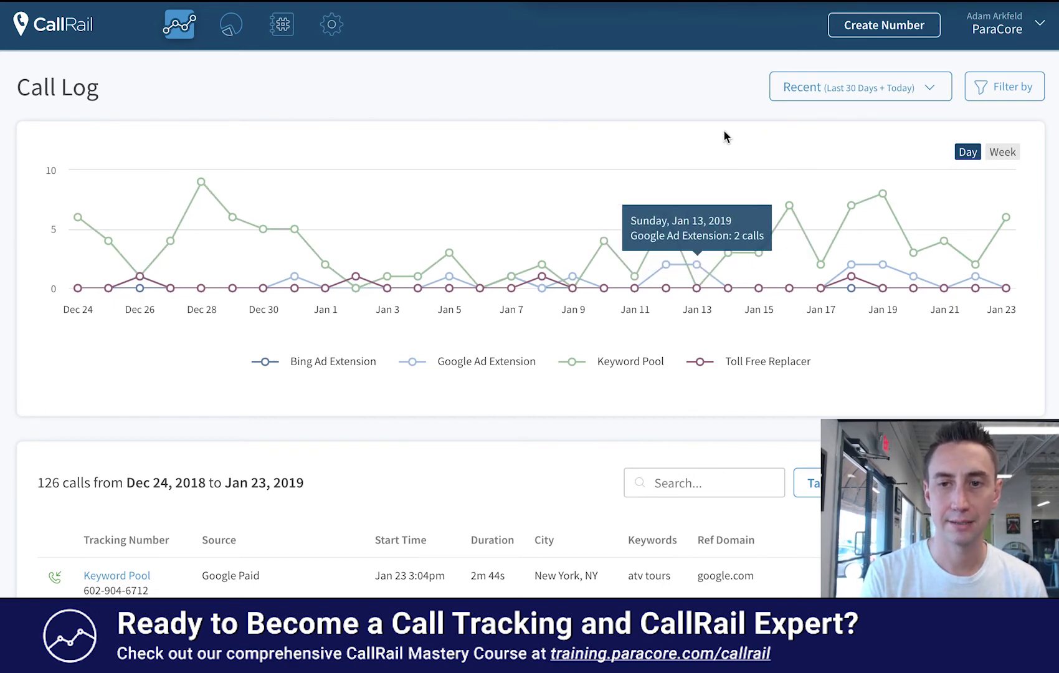
{"action": "scroll", "coordinate": [724, 134], "scroll_direction": "down", "scroll_amount": 1}
{"action": "scroll", "coordinate": [724, 136], "scroll_direction": "down", "scroll_amount": 5}
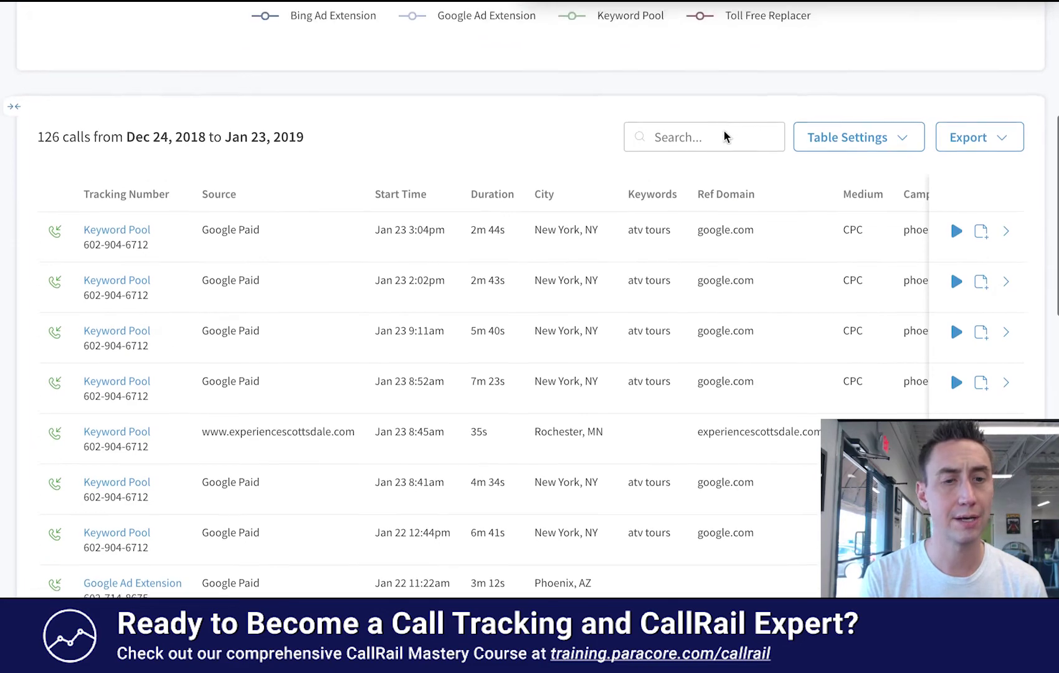
{"action": "scroll", "coordinate": [585, 173], "scroll_direction": "up", "scroll_amount": 6}
{"action": "scroll", "coordinate": [645, 187], "scroll_direction": "down", "scroll_amount": 5}
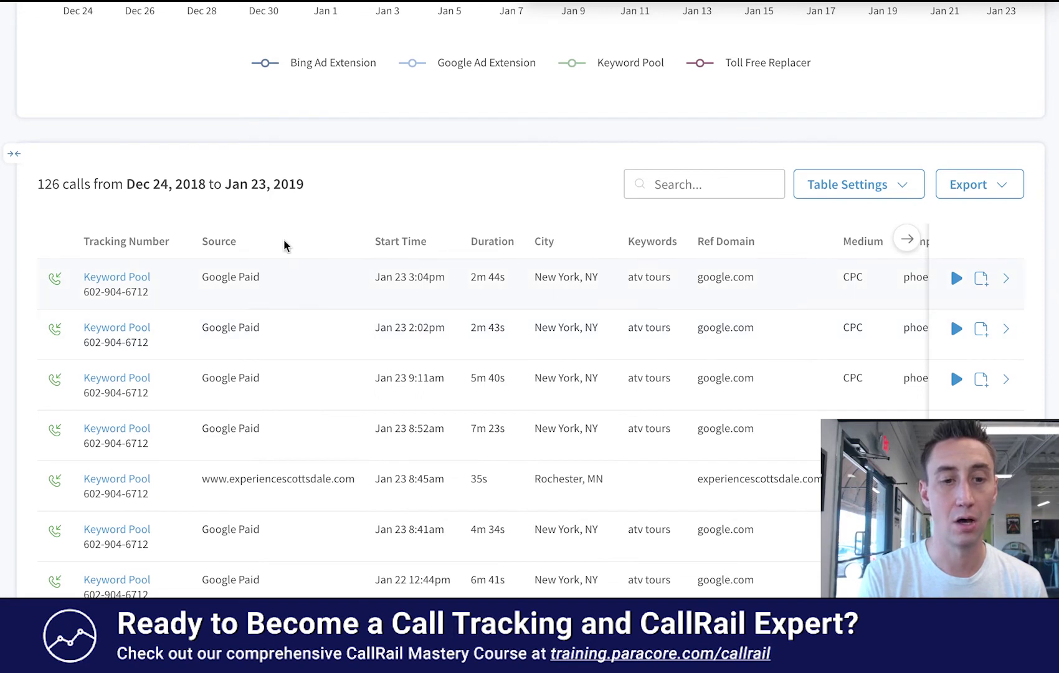
Apply a custom date range of Jan 1, 2018 to Jan 31, 2018 to the Call Log
{"action": "scroll", "coordinate": [605, 270], "scroll_direction": "up", "scroll_amount": 5}
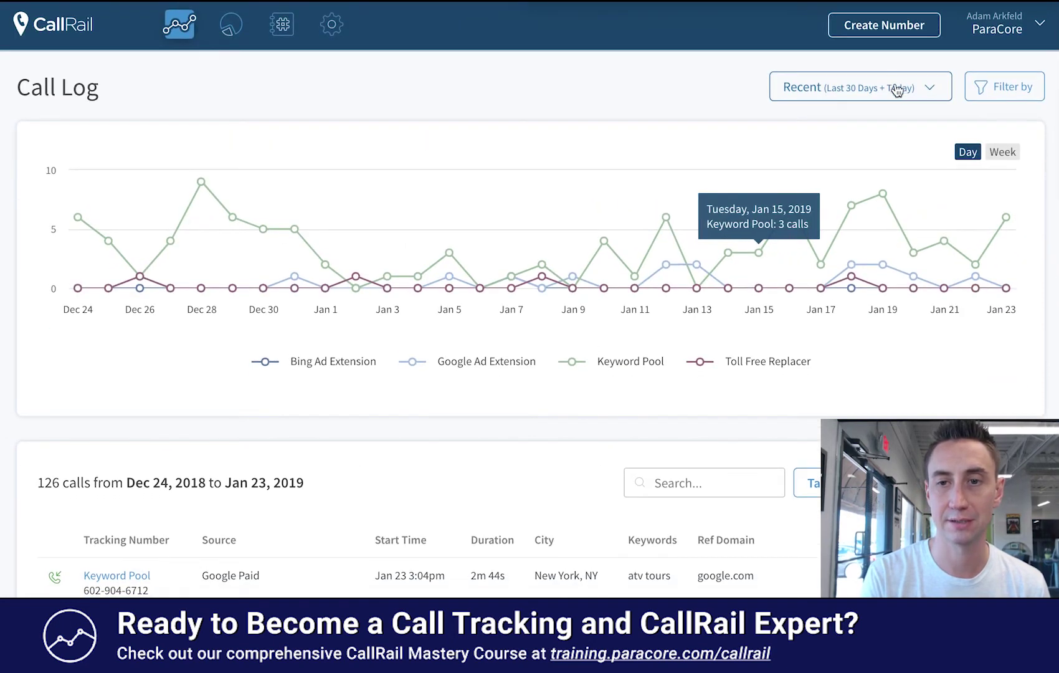
{"action": "left_click", "coordinate": [898, 90]}
{"action": "left_click", "coordinate": [878, 135]}
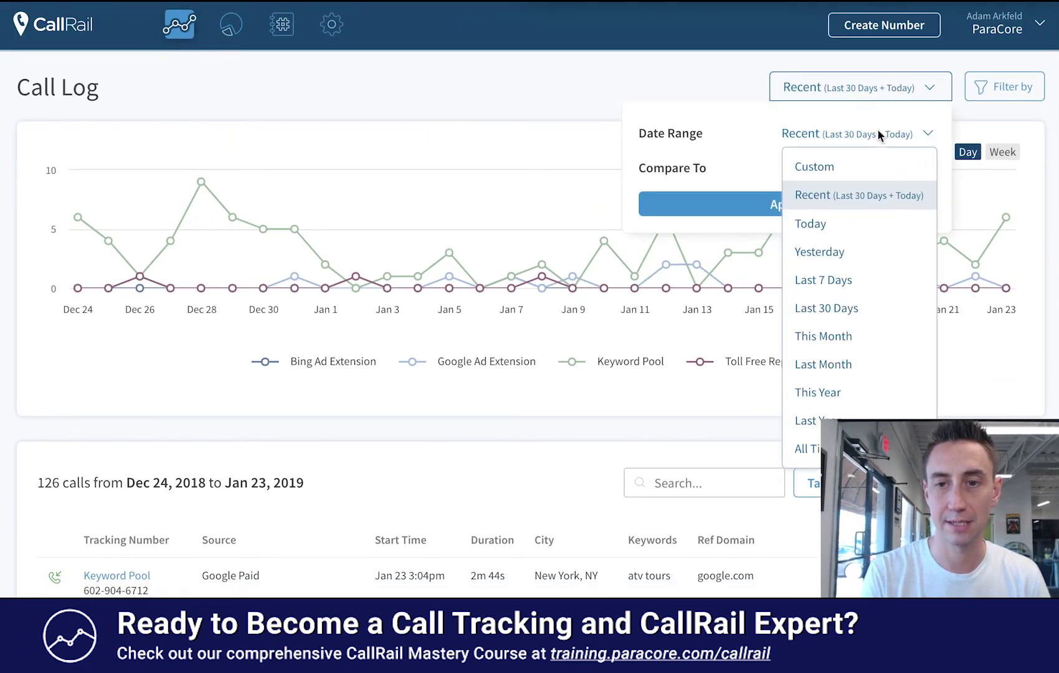
{"action": "left_click", "coordinate": [855, 169]}
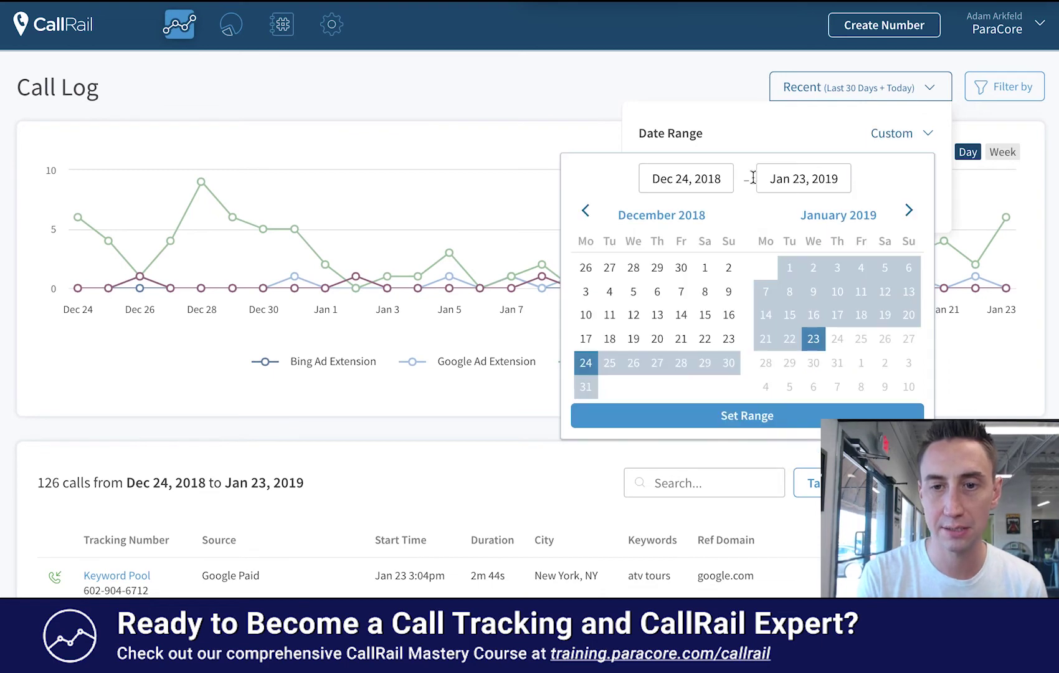
{"action": "left_click", "coordinate": [587, 215]}
{"action": "left_click", "coordinate": [586, 215]}
{"action": "left_click", "coordinate": [586, 215]}
{"action": "left_click", "coordinate": [586, 215]}
{"action": "left_click", "coordinate": [587, 215]}
{"action": "left_click", "coordinate": [586, 215]}
{"action": "left_click", "coordinate": [587, 215]}
{"action": "left_click", "coordinate": [587, 212]}
{"action": "left_click", "coordinate": [586, 212]}
{"action": "left_click", "coordinate": [586, 211]}
{"action": "left_click", "coordinate": [586, 212]}
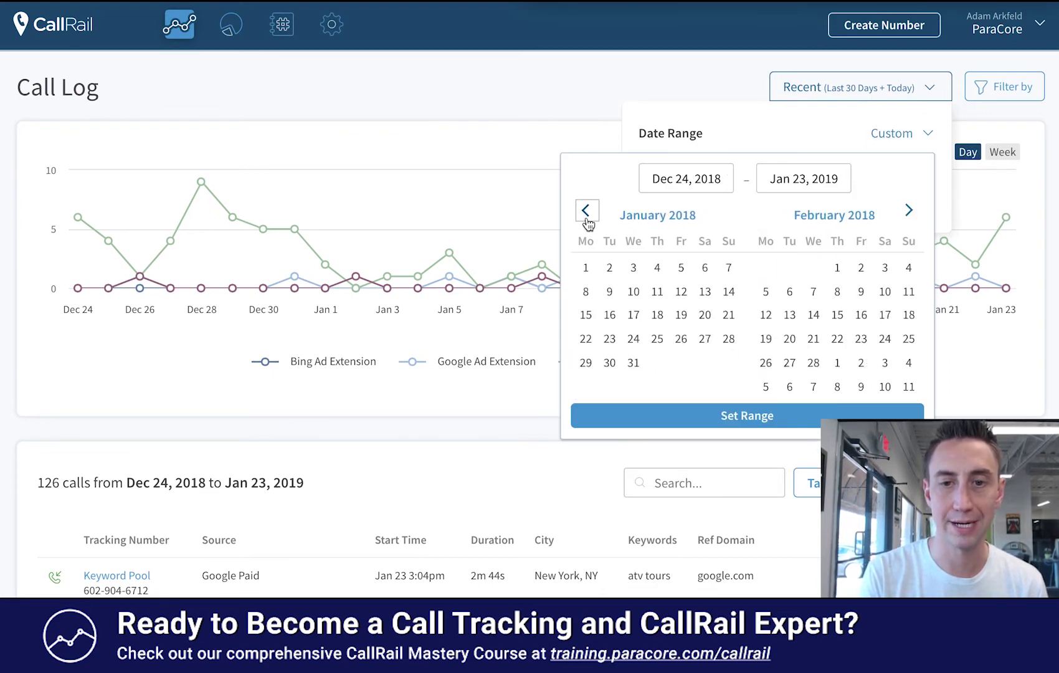
{"action": "left_click", "coordinate": [586, 268]}
{"action": "left_click", "coordinate": [633, 363]}
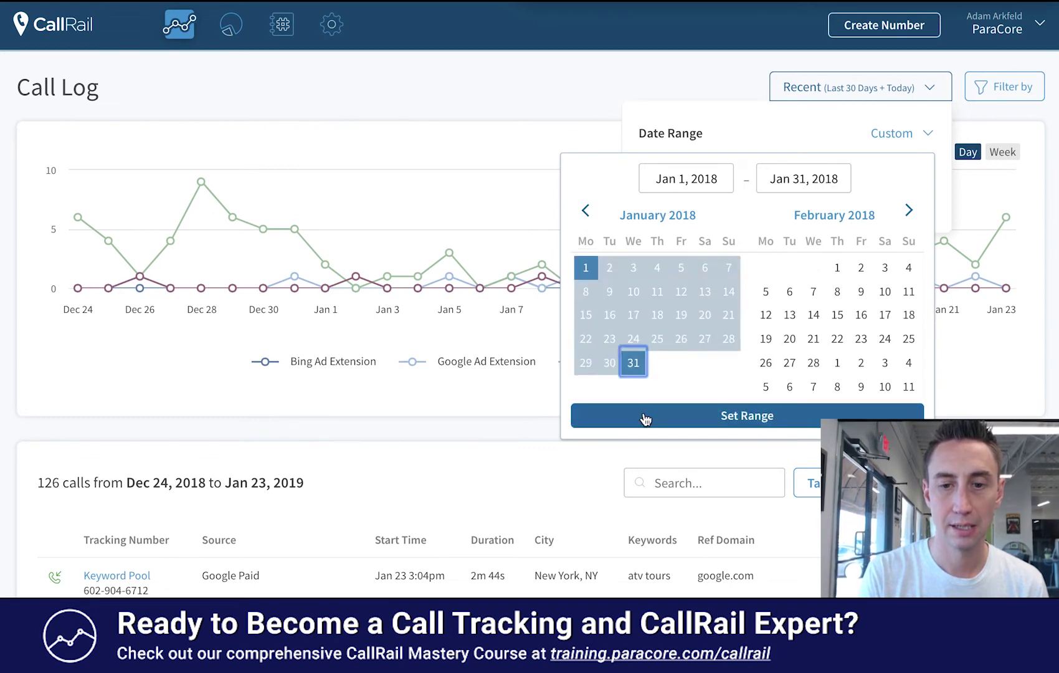
{"action": "left_click", "coordinate": [645, 418]}
{"action": "left_click", "coordinate": [771, 212]}
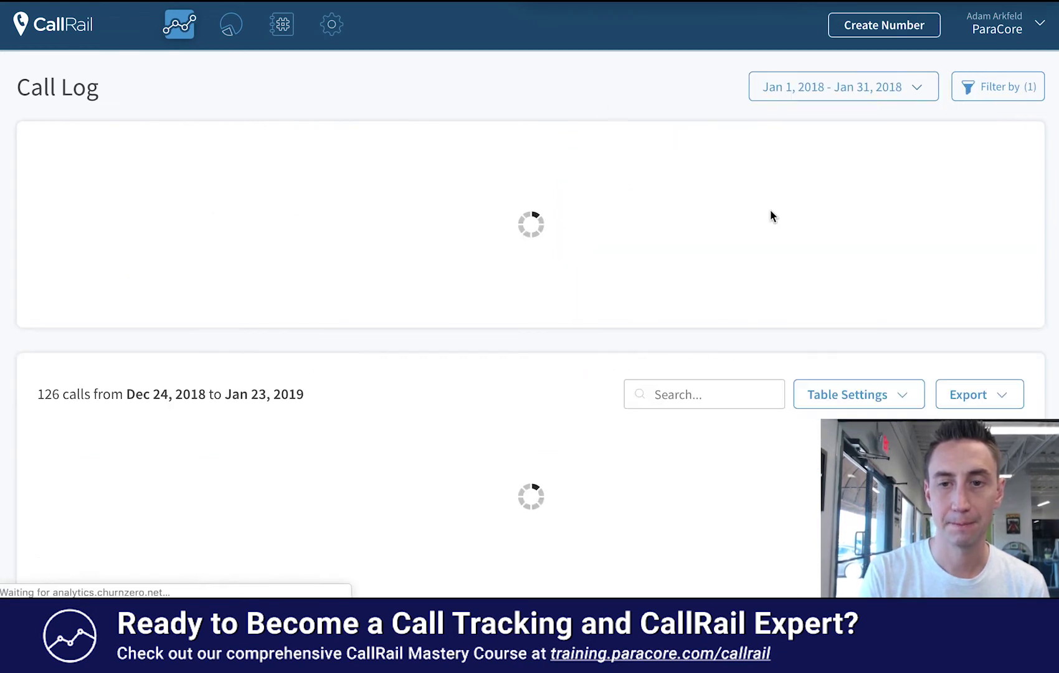
Review the sources in the January 2018 call list and the row and column options in Table Settings without changing any
{"action": "scroll", "coordinate": [520, 399], "scroll_direction": "down", "scroll_amount": 3}
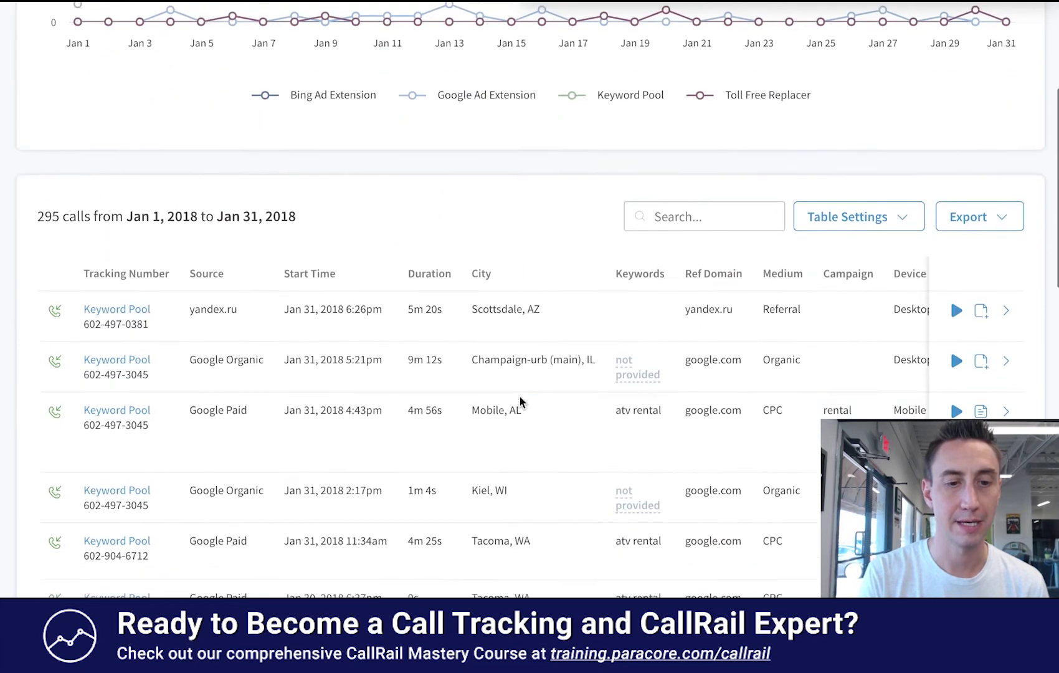
{"action": "scroll", "coordinate": [520, 402], "scroll_direction": "down", "scroll_amount": 1}
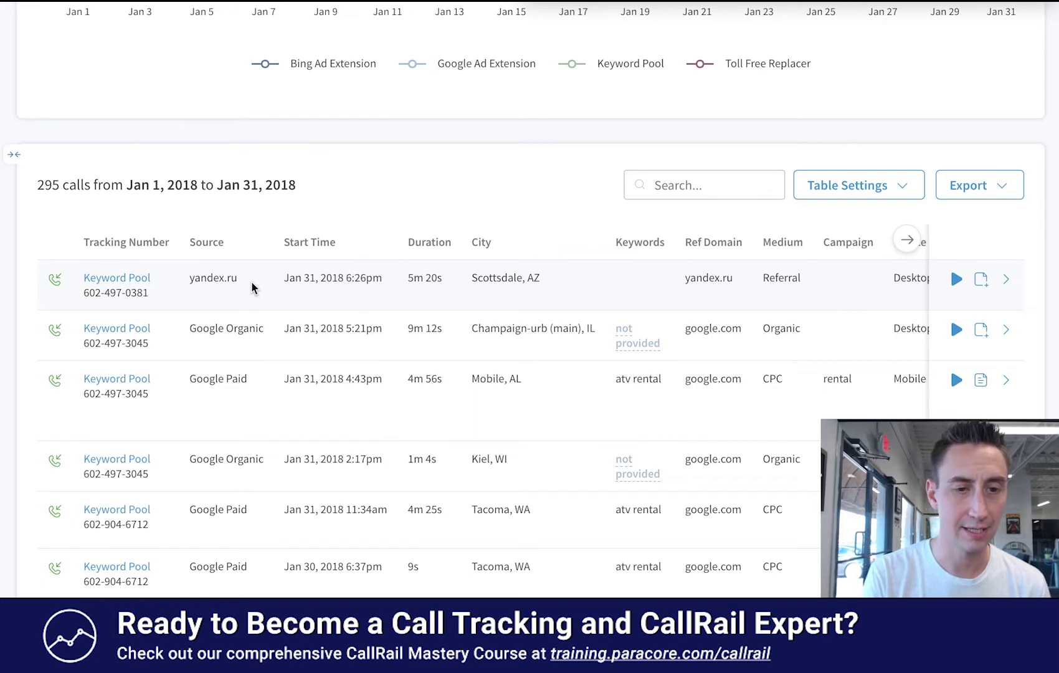
{"action": "scroll", "coordinate": [252, 287], "scroll_direction": "down", "scroll_amount": 1}
{"action": "scroll", "coordinate": [244, 345], "scroll_direction": "down", "scroll_amount": 5}
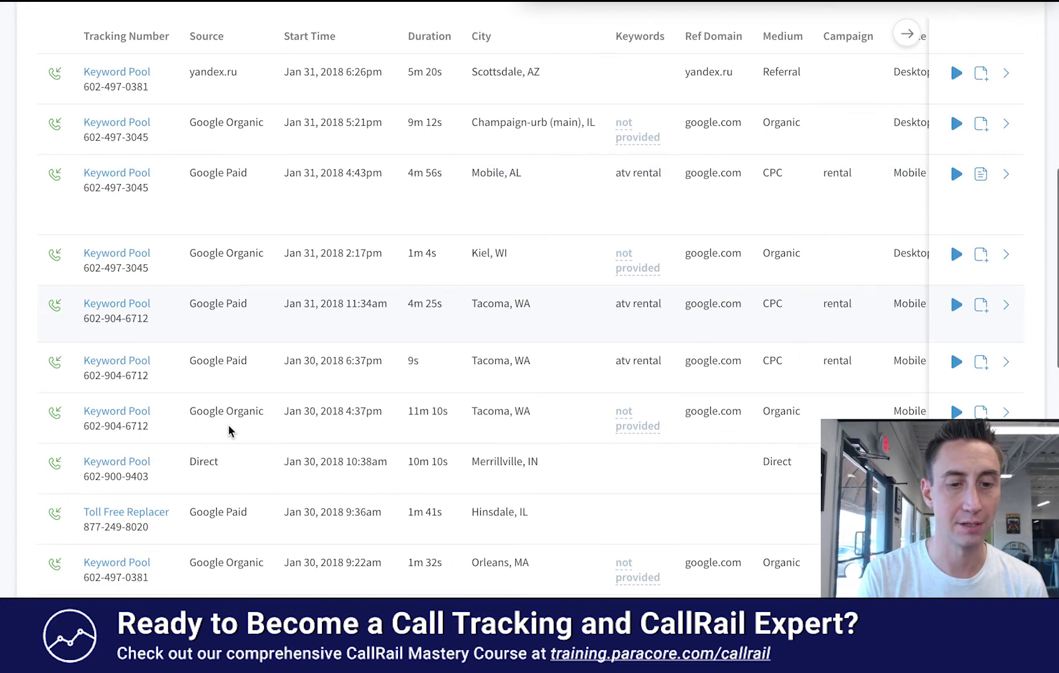
{"action": "scroll", "coordinate": [335, 429], "scroll_direction": "up", "scroll_amount": 5}
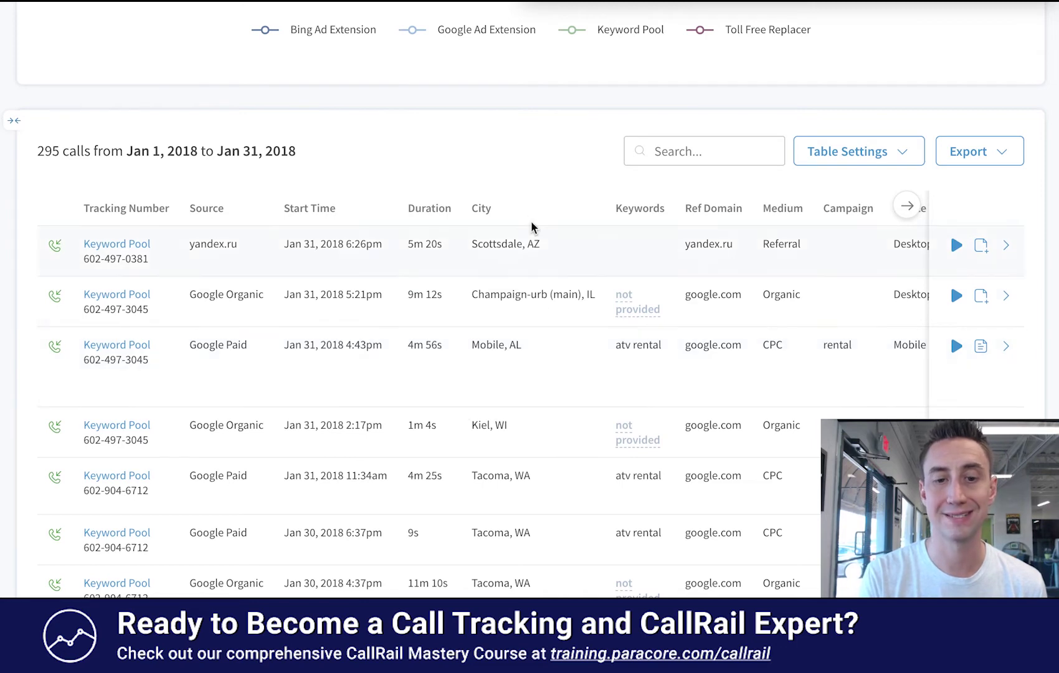
{"action": "left_click", "coordinate": [889, 154]}
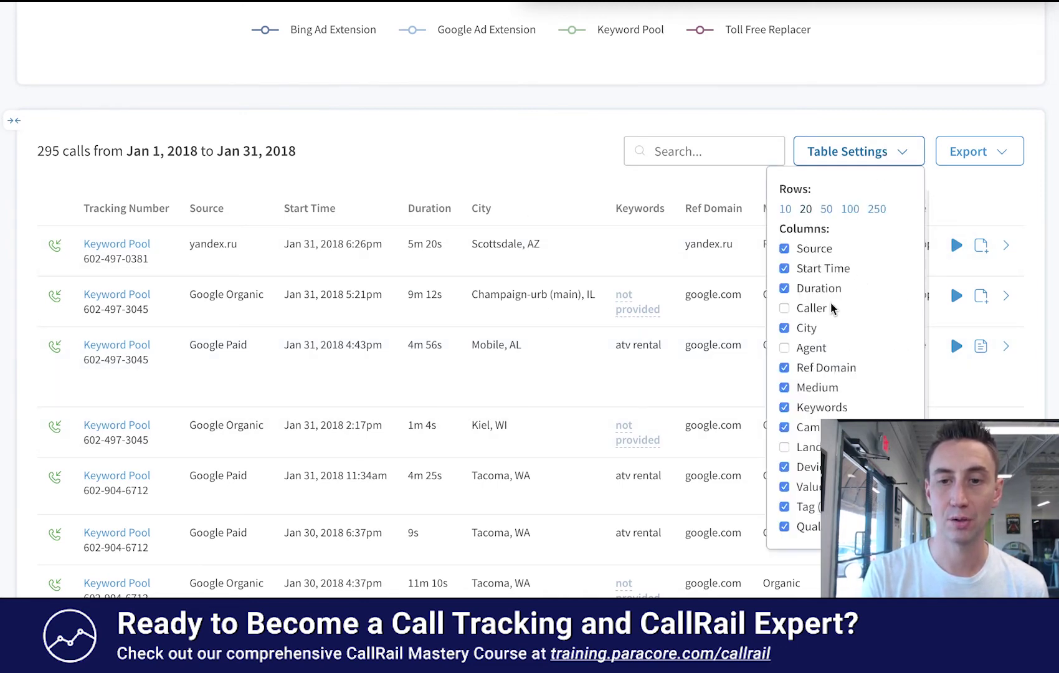
{"action": "left_click", "coordinate": [614, 180]}
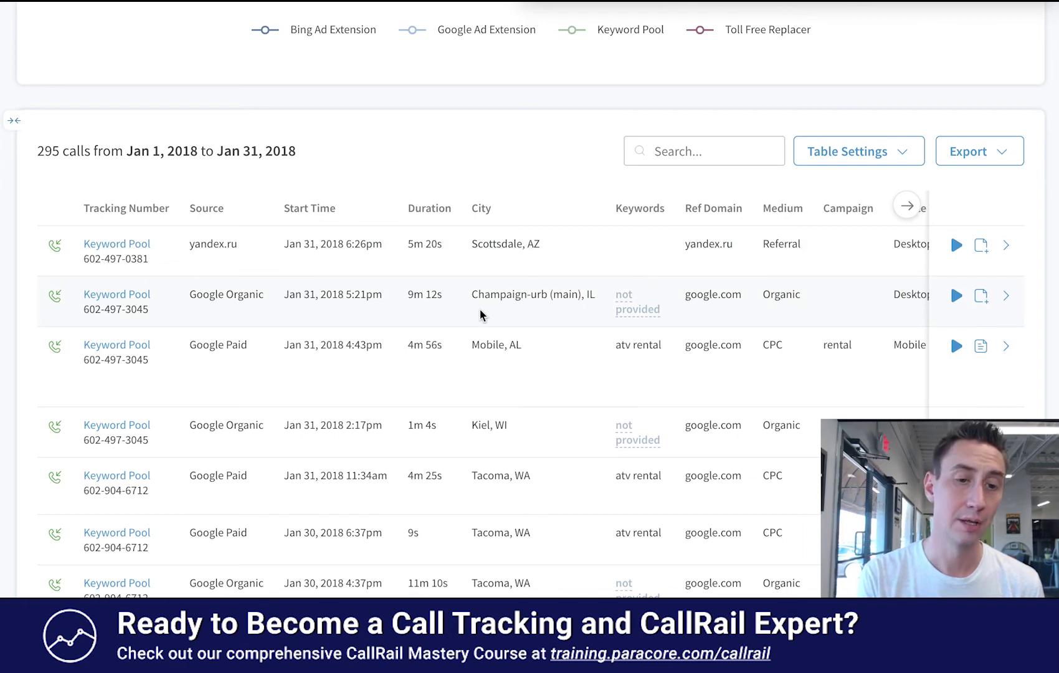
Examine the Keywords, Medium, Campaign, Device Type, Value and Tags columns for the listed calls
{"action": "mouse_move", "coordinate": [648, 299]}
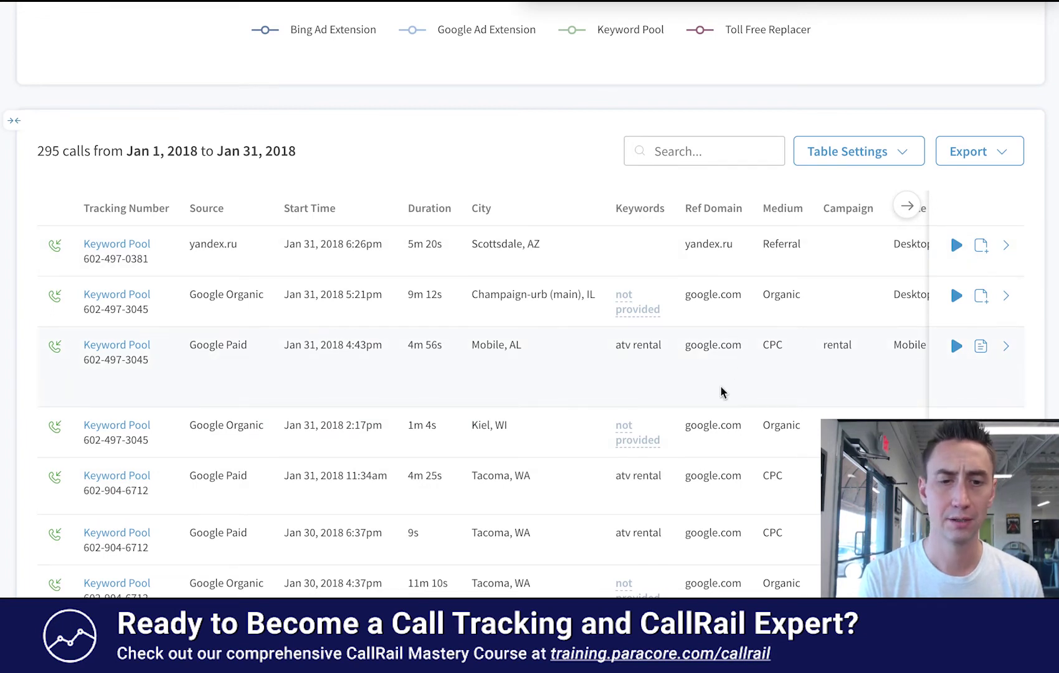
{"action": "scroll", "coordinate": [772, 367], "scroll_direction": "right", "scroll_amount": 2}
{"action": "scroll", "coordinate": [772, 363], "scroll_direction": "right", "scroll_amount": 5}
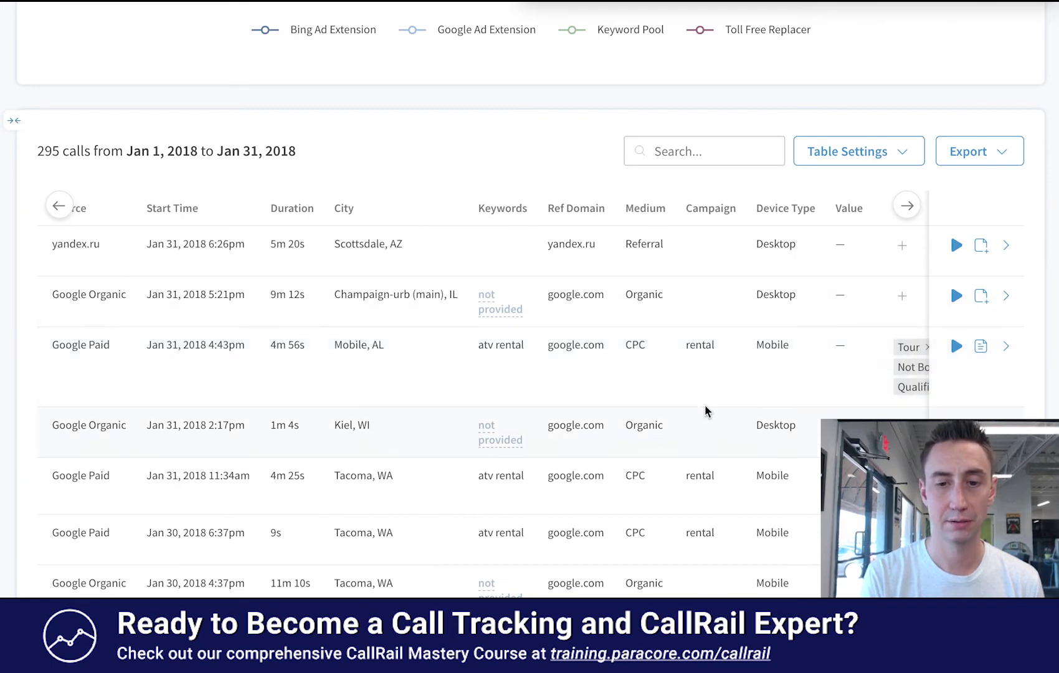
{"action": "scroll", "coordinate": [705, 414], "scroll_direction": "right", "scroll_amount": 5}
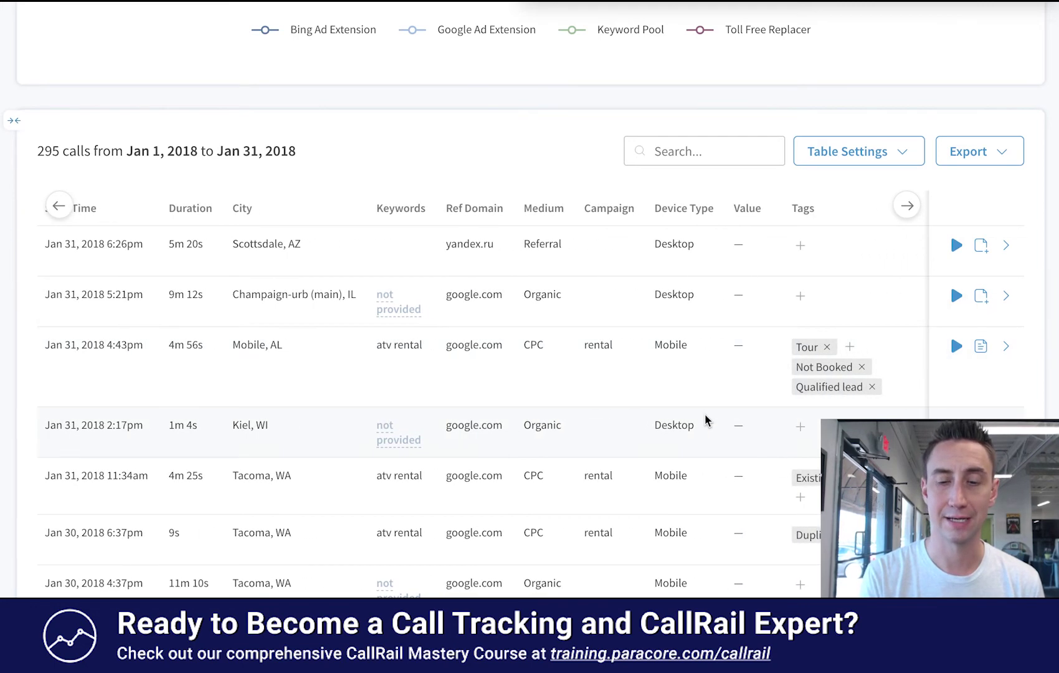
{"action": "scroll", "coordinate": [756, 297], "scroll_direction": "down", "scroll_amount": 7}
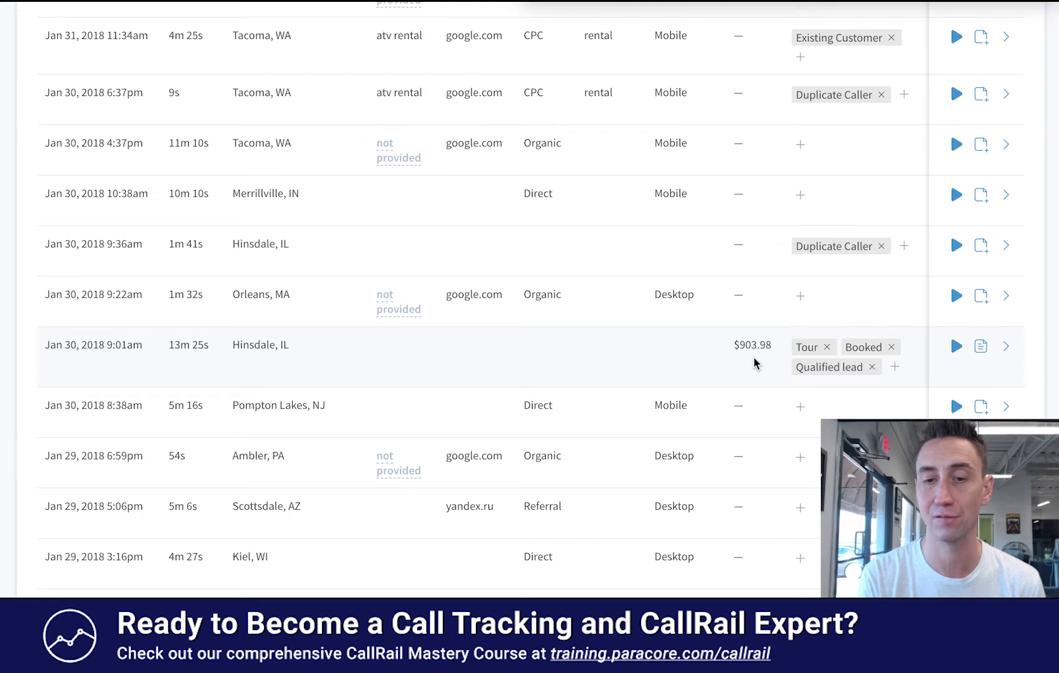
Compare the Value and Tags entries of the Jan 29 to Jan 31 calls in the call list
{"action": "scroll", "coordinate": [754, 359], "scroll_direction": "up", "scroll_amount": 3}
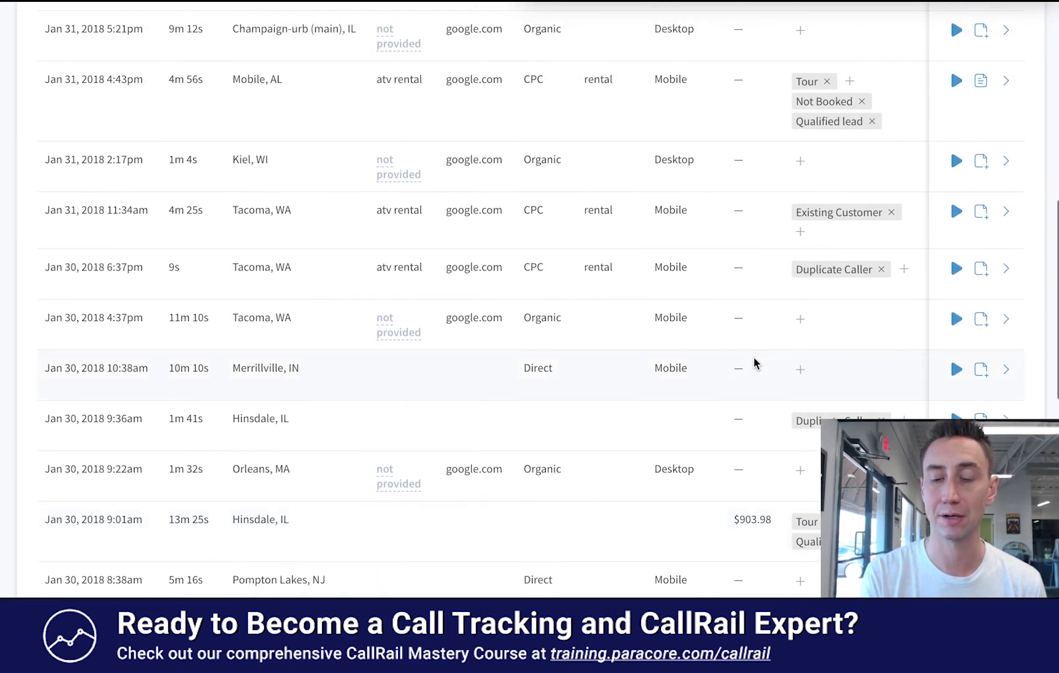
{"action": "scroll", "coordinate": [755, 362], "scroll_direction": "up", "scroll_amount": 2}
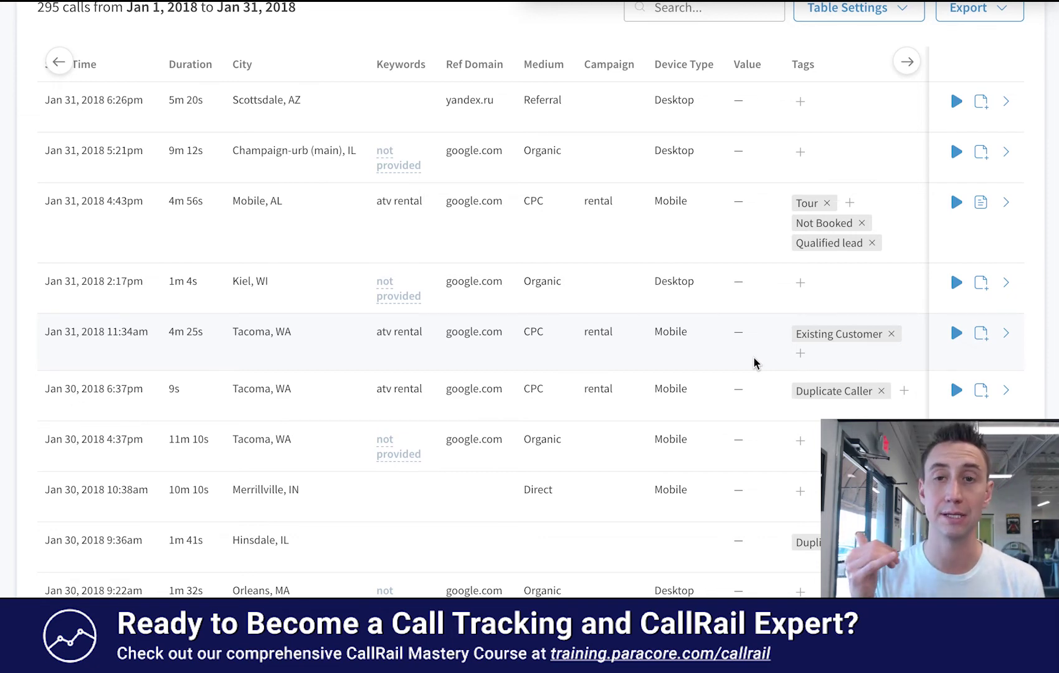
{"action": "scroll", "coordinate": [754, 358], "scroll_direction": "down", "scroll_amount": 1}
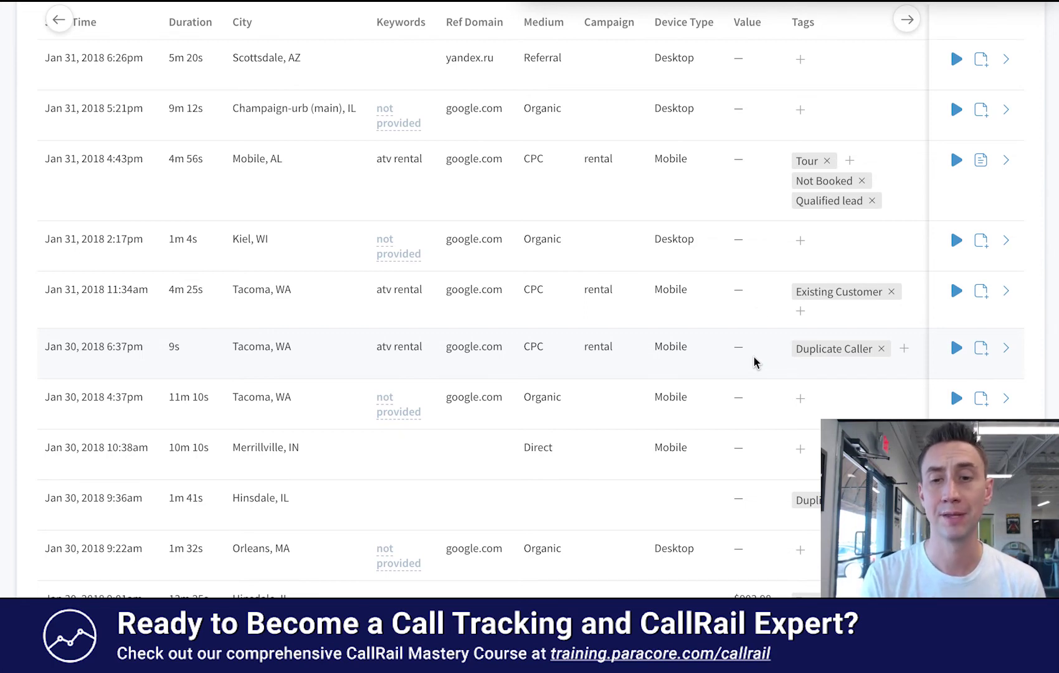
{"action": "scroll", "coordinate": [756, 298], "scroll_direction": "down", "scroll_amount": 2}
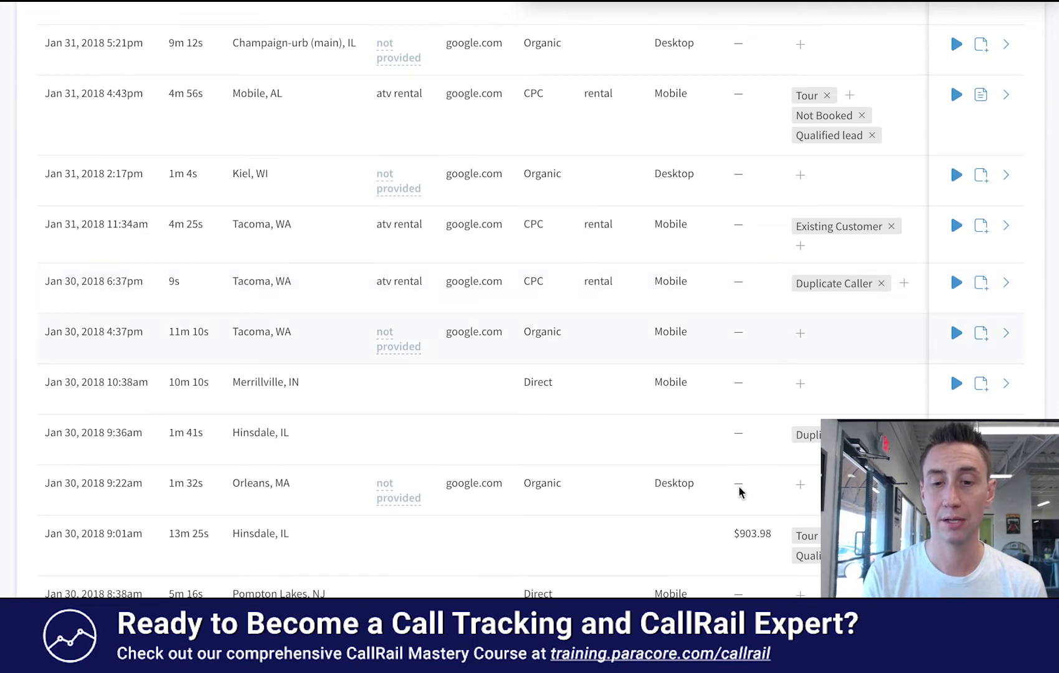
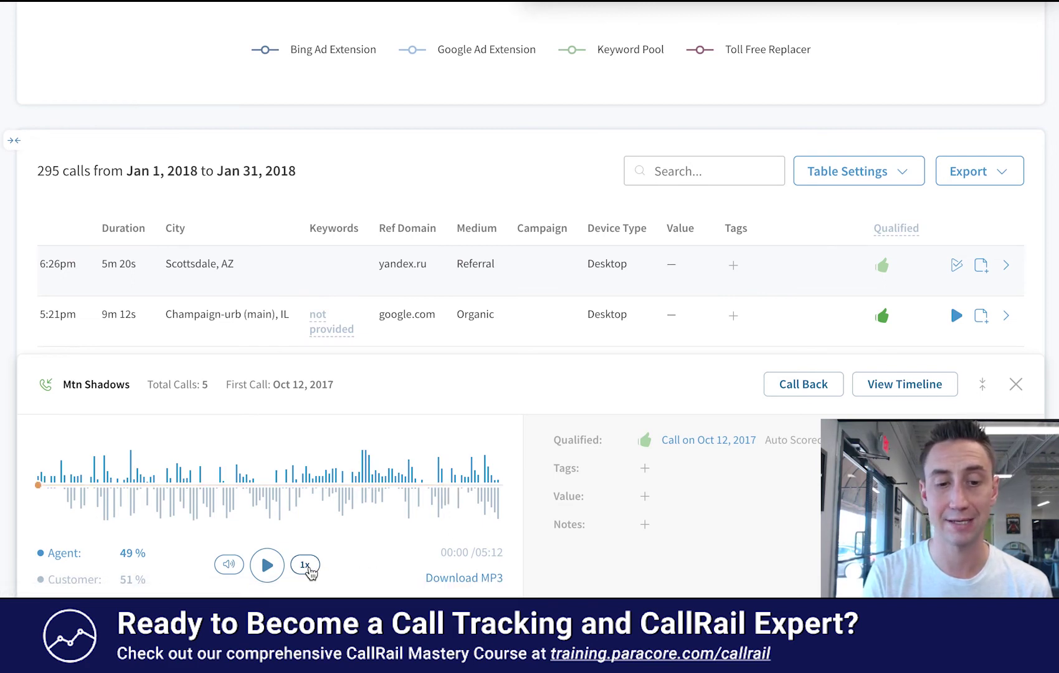
Set the playback speed of the Jan 31, 6:26pm Scottsdale call recording to 2x
{"action": "left_click", "coordinate": [309, 570]}
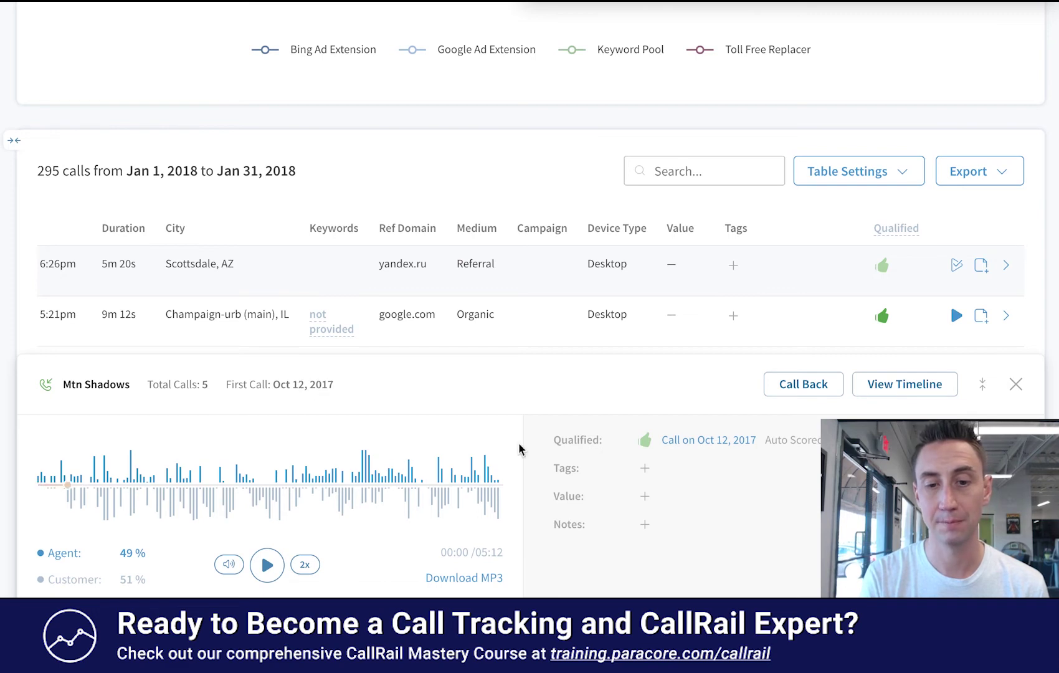
Try a value of $500 on the Jan 31, 6:26pm call and clear the amount again
{"action": "left_click", "coordinate": [645, 498]}
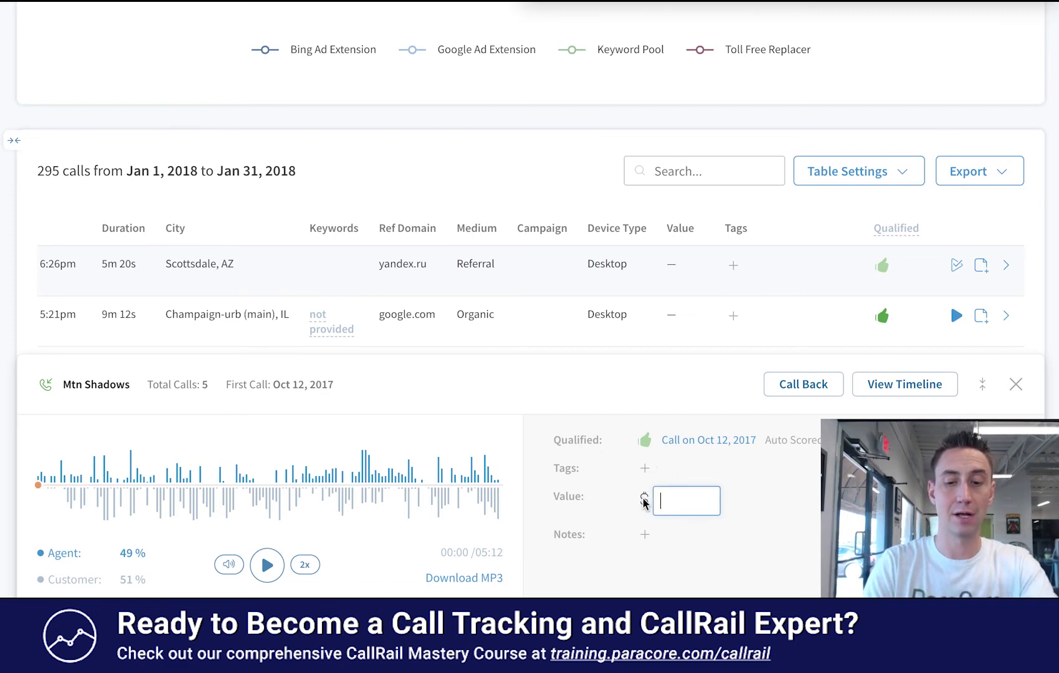
{"action": "type", "text": "500"}
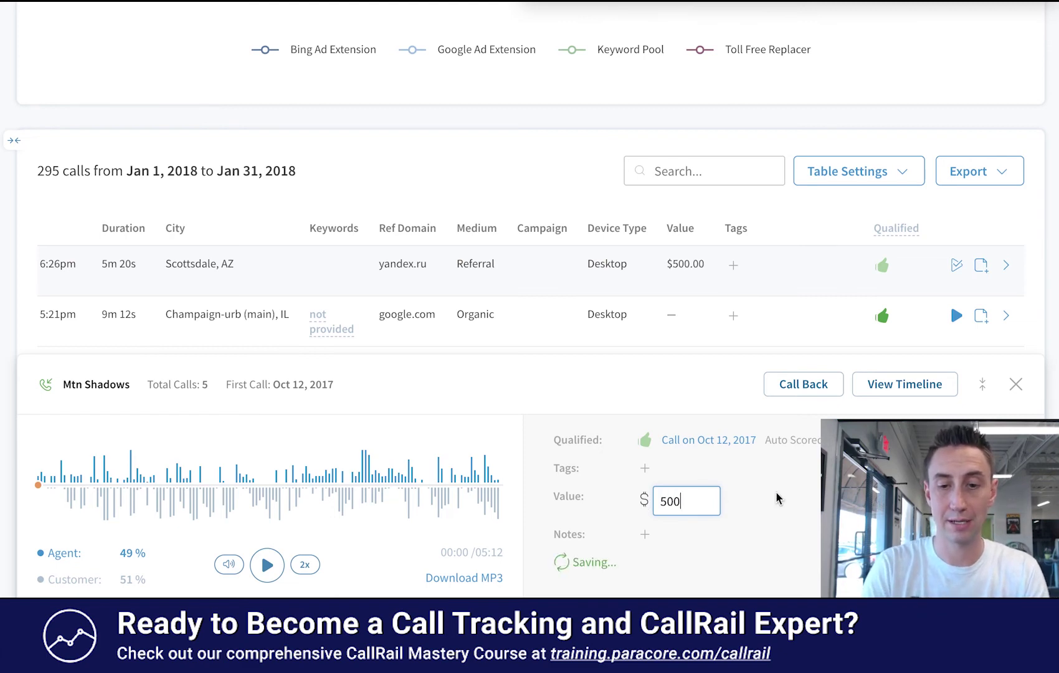
{"action": "key", "text": "BackSpace"}
{"action": "key", "text": "BackSpace"}
{"action": "key", "text": "BackSpace"}
{"action": "left_click", "coordinate": [804, 505]}
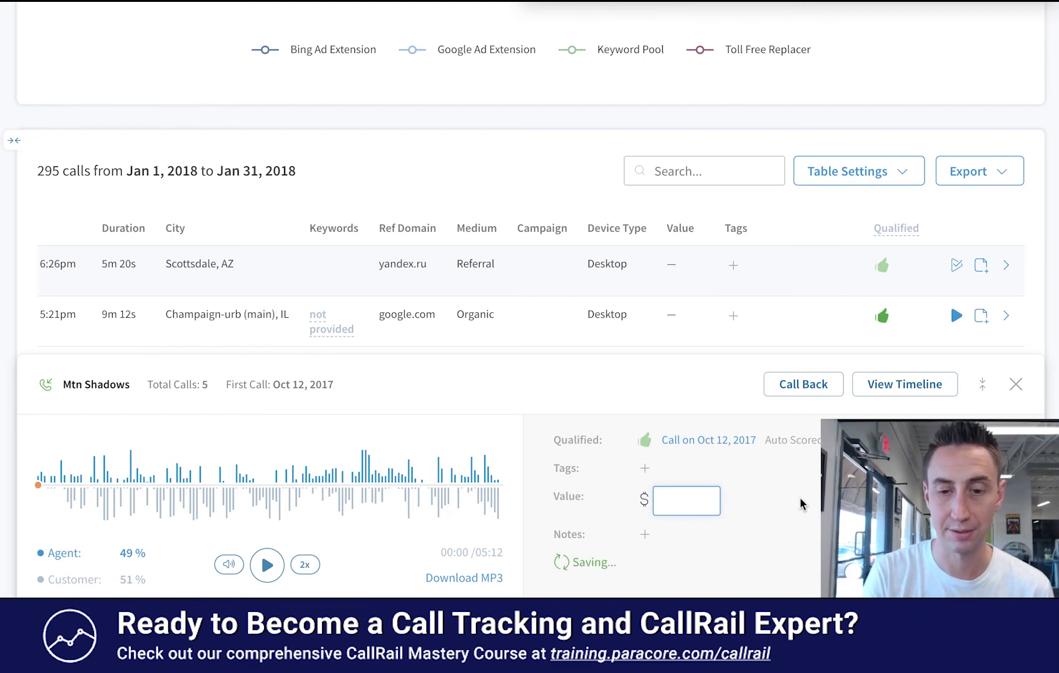
Try the note "Caller wanted for tomorrow" on the Jan 31, 6:26pm call and delete its text again
{"action": "left_click", "coordinate": [644, 526]}
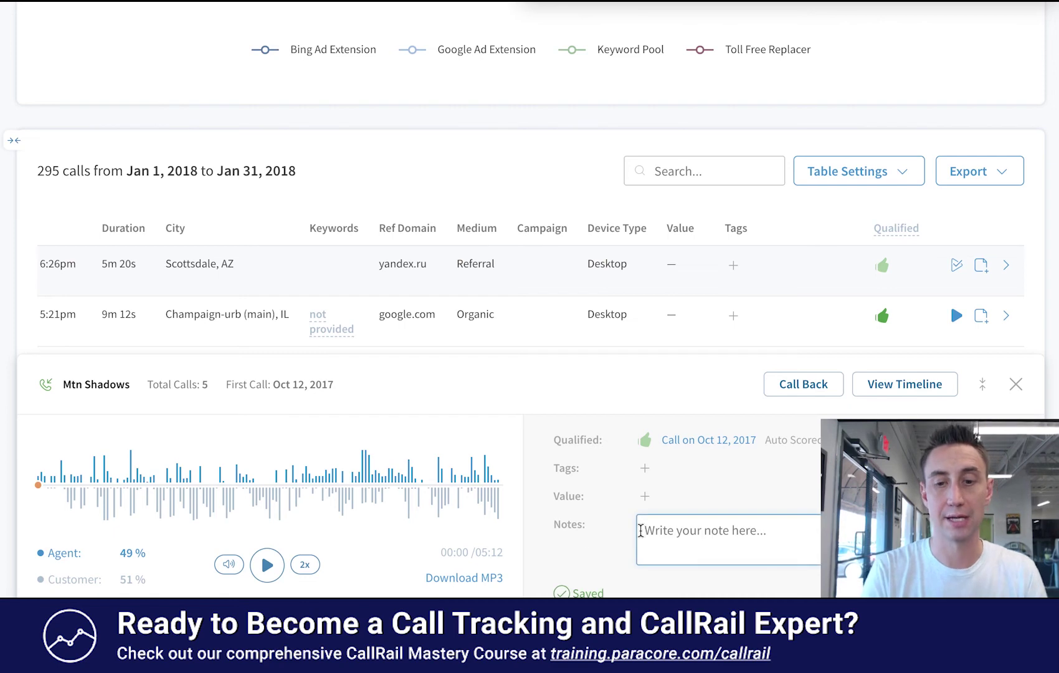
{"action": "type", "text": "Caller"}
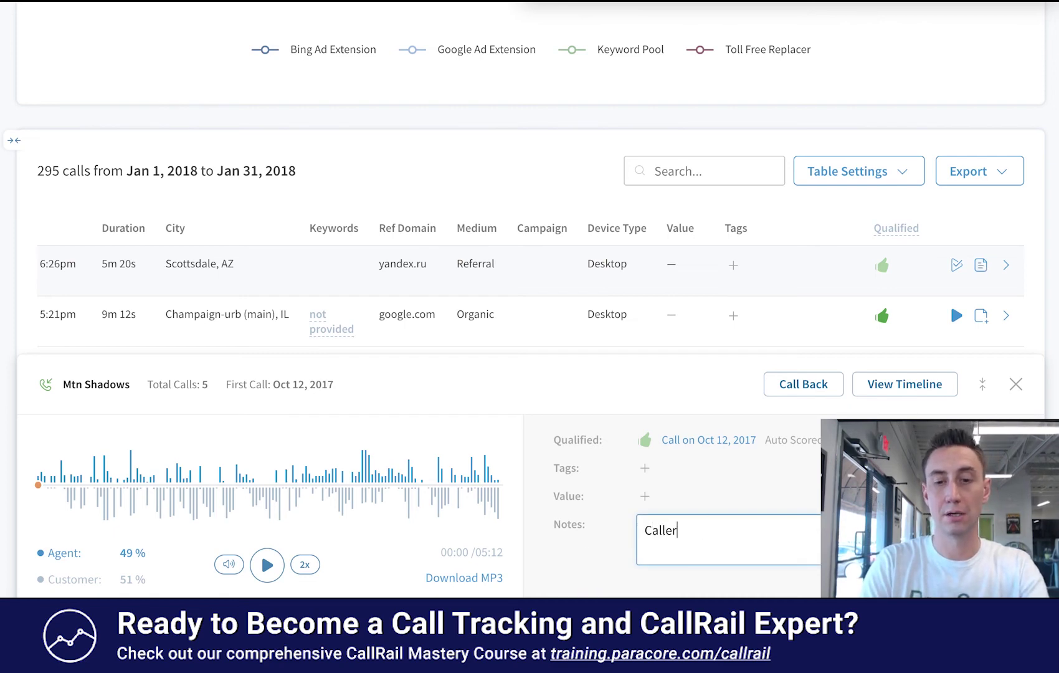
{"action": "type", "text": " wanted"}
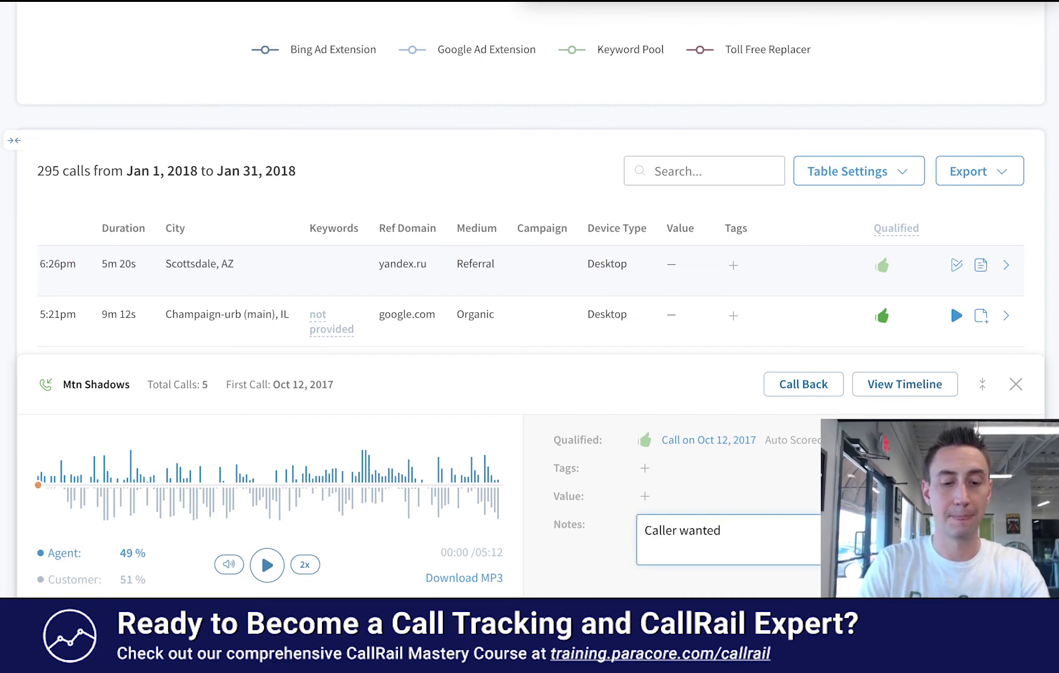
{"action": "type", "text": " fr"}
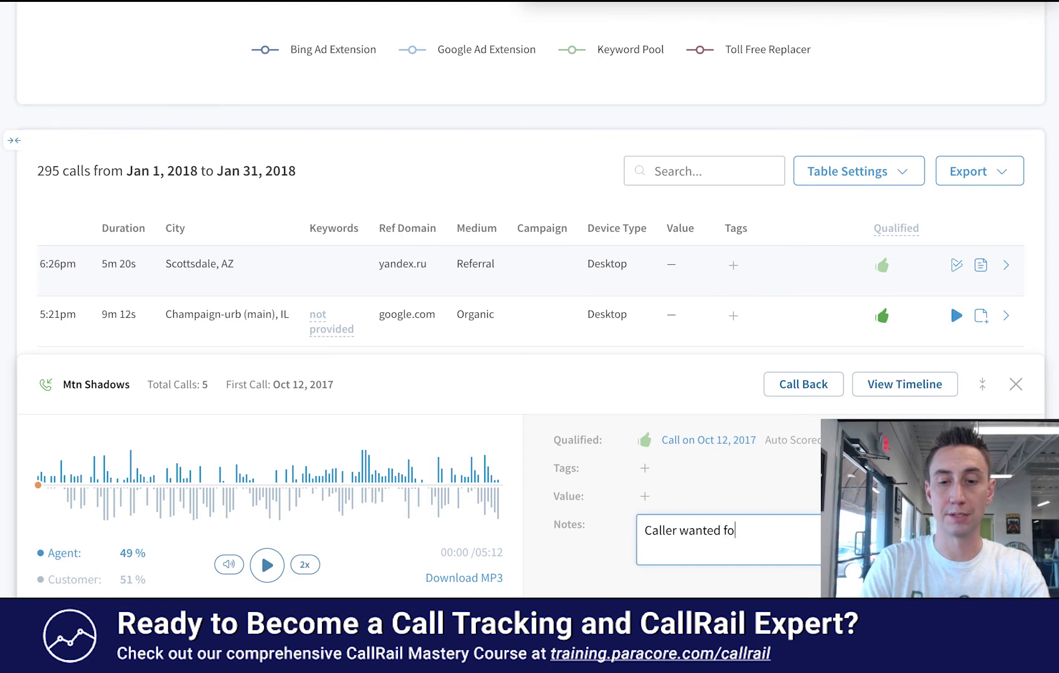
{"action": "type", "text": "r tomorrow"}
{"action": "key", "text": "ctrl+a"}
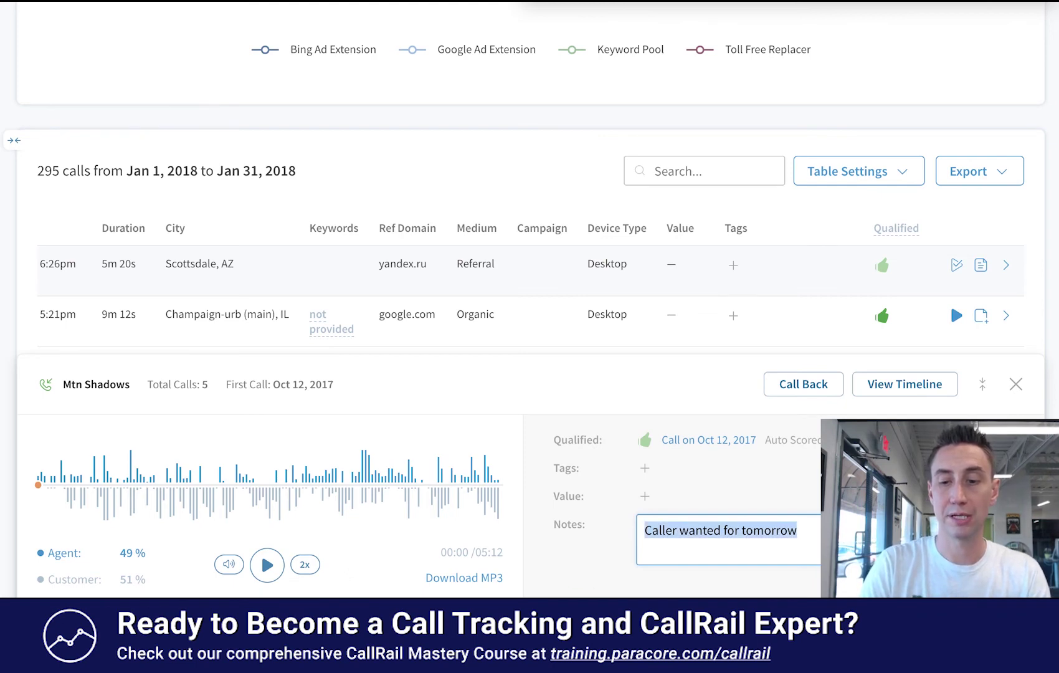
{"action": "key", "text": "BackSpace"}
{"action": "key", "text": "Tab"}
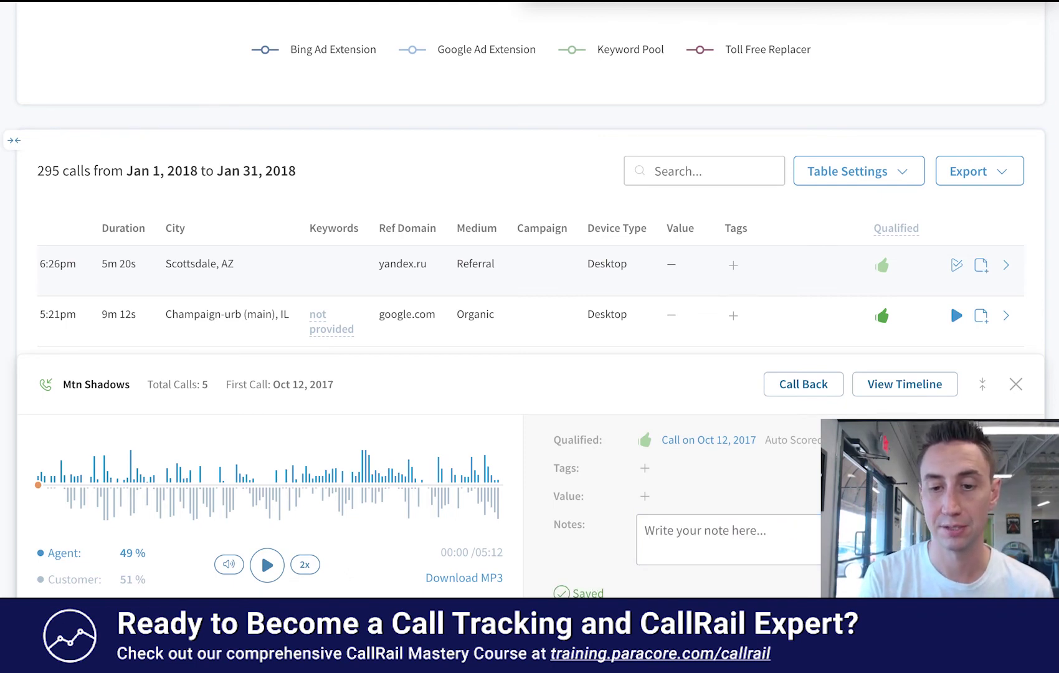
Close the recording details and open the caller timeline of the Jan 31, 6:26pm Scottsdale call
{"action": "mouse_move", "coordinate": [648, 441]}
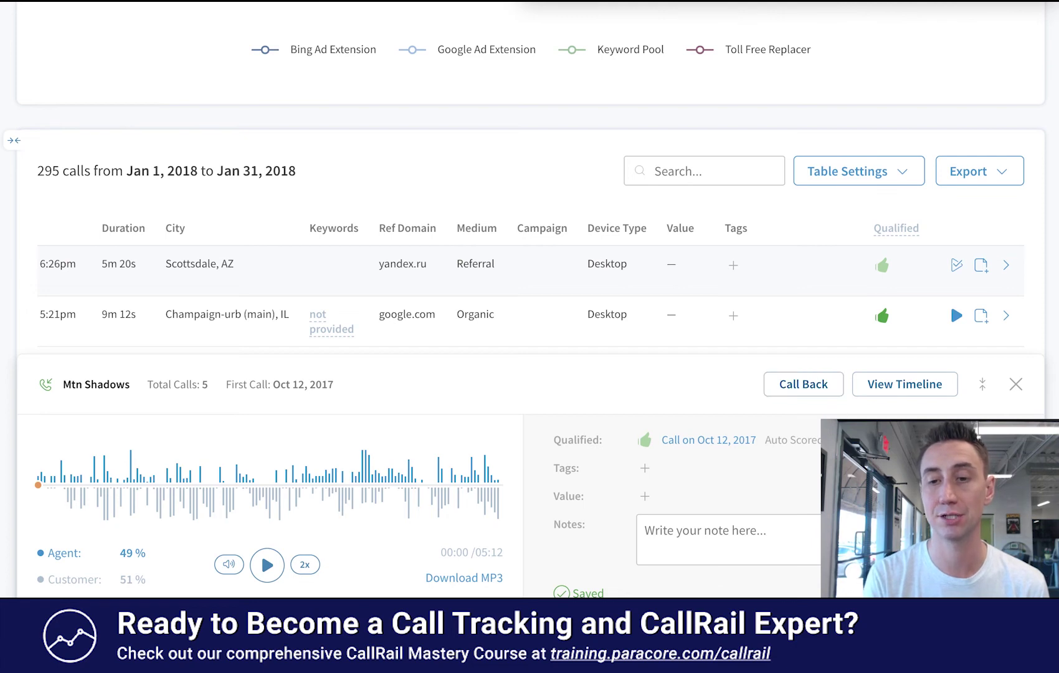
{"action": "left_click", "coordinate": [1020, 389]}
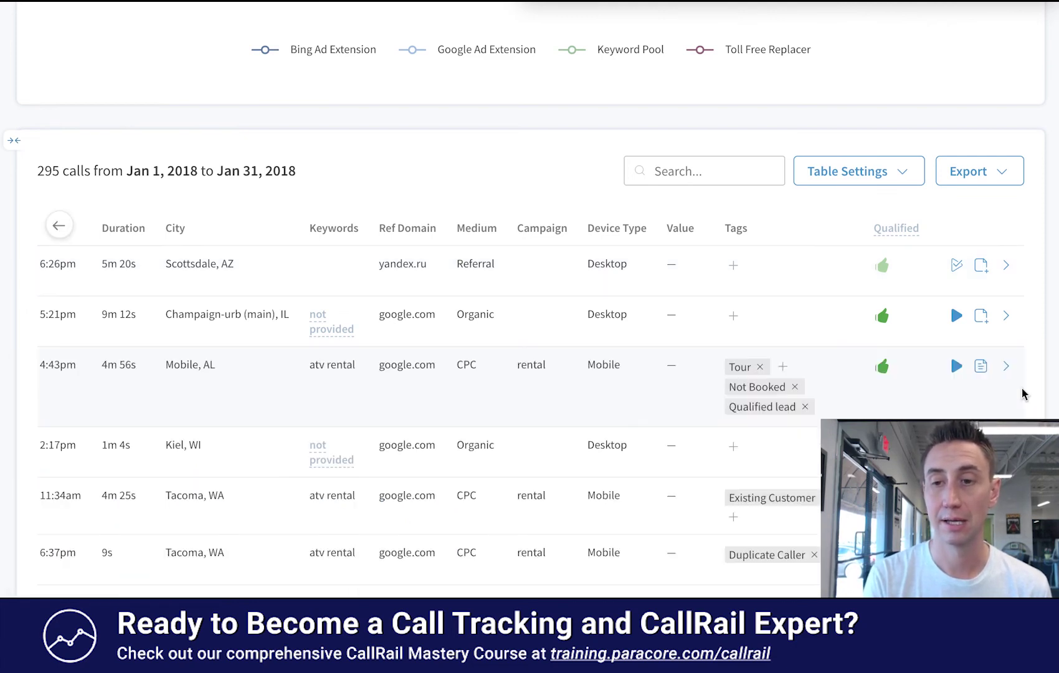
{"action": "left_click", "coordinate": [1006, 267]}
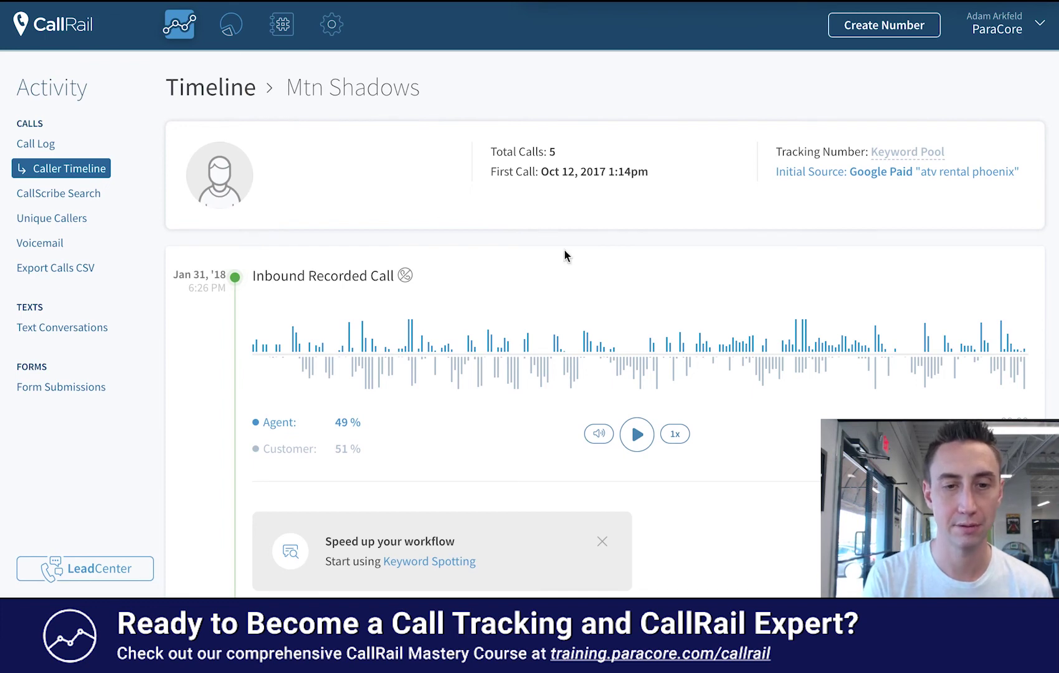
Review the caller's earlier calls and visitor source on the timeline, and dismiss the Keyword Spotting suggestion
{"action": "scroll", "coordinate": [565, 256], "scroll_direction": "down", "scroll_amount": 4}
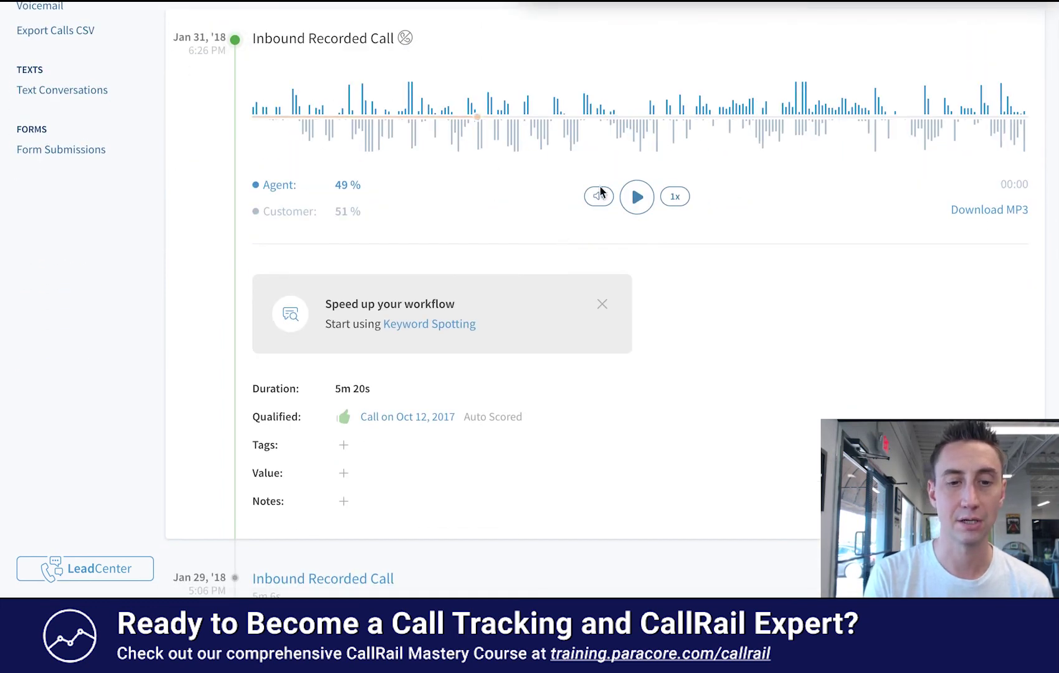
{"action": "scroll", "coordinate": [639, 312], "scroll_direction": "down", "scroll_amount": 6}
{"action": "scroll", "coordinate": [638, 309], "scroll_direction": "down", "scroll_amount": 4}
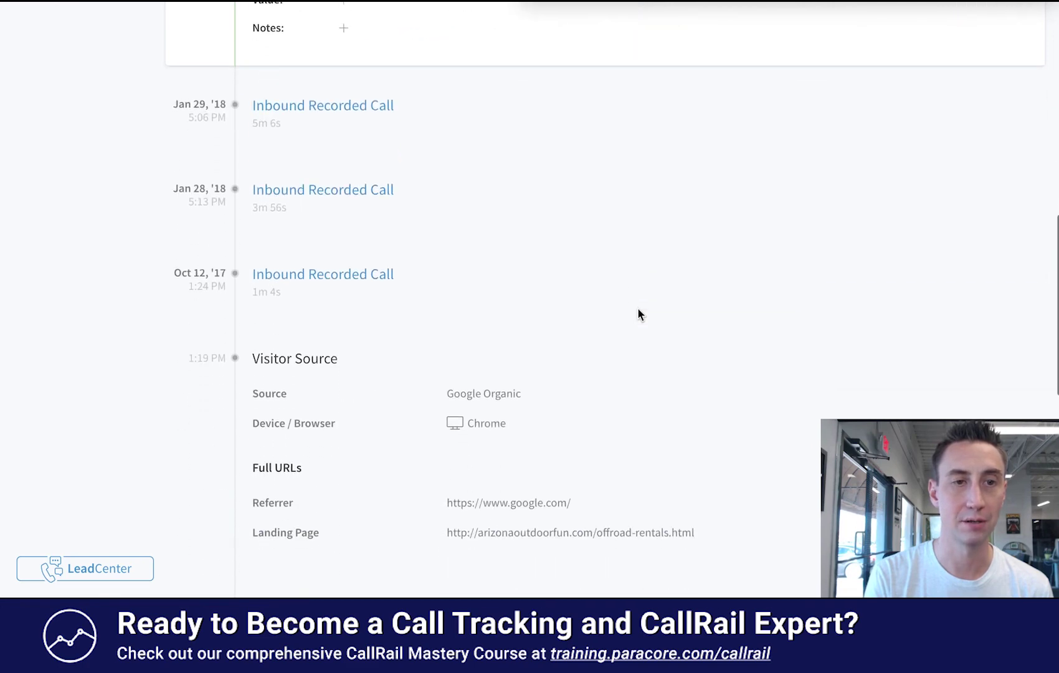
{"action": "scroll", "coordinate": [638, 309], "scroll_direction": "up", "scroll_amount": 4}
{"action": "scroll", "coordinate": [638, 307], "scroll_direction": "up", "scroll_amount": 2}
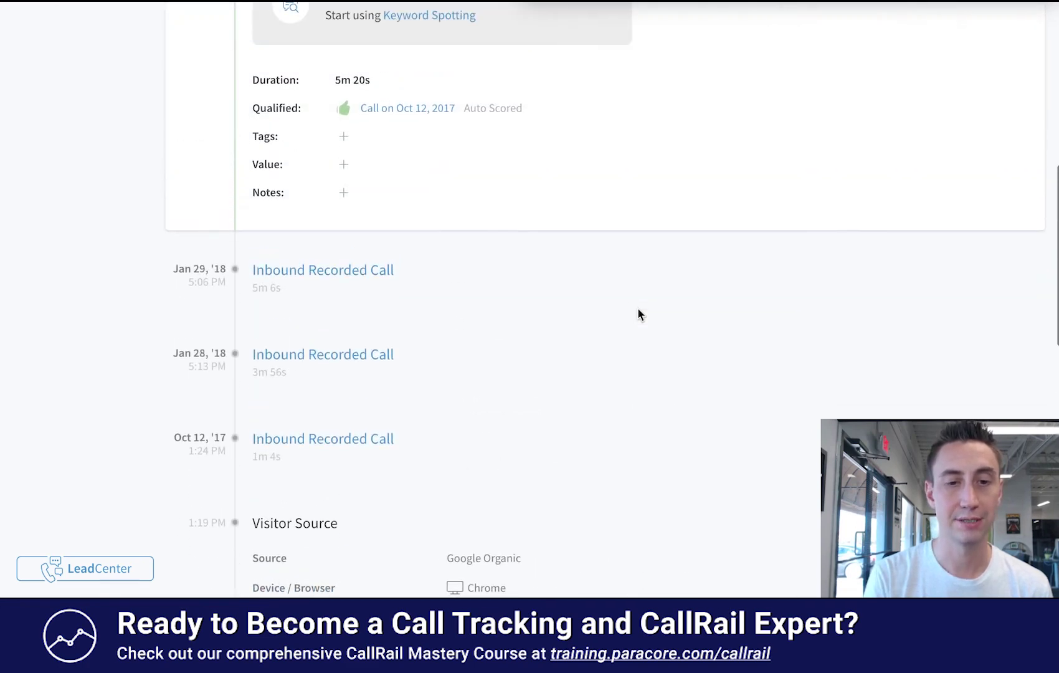
{"action": "scroll", "coordinate": [637, 307], "scroll_direction": "down", "scroll_amount": 1}
{"action": "scroll", "coordinate": [442, 416], "scroll_direction": "up", "scroll_amount": 4}
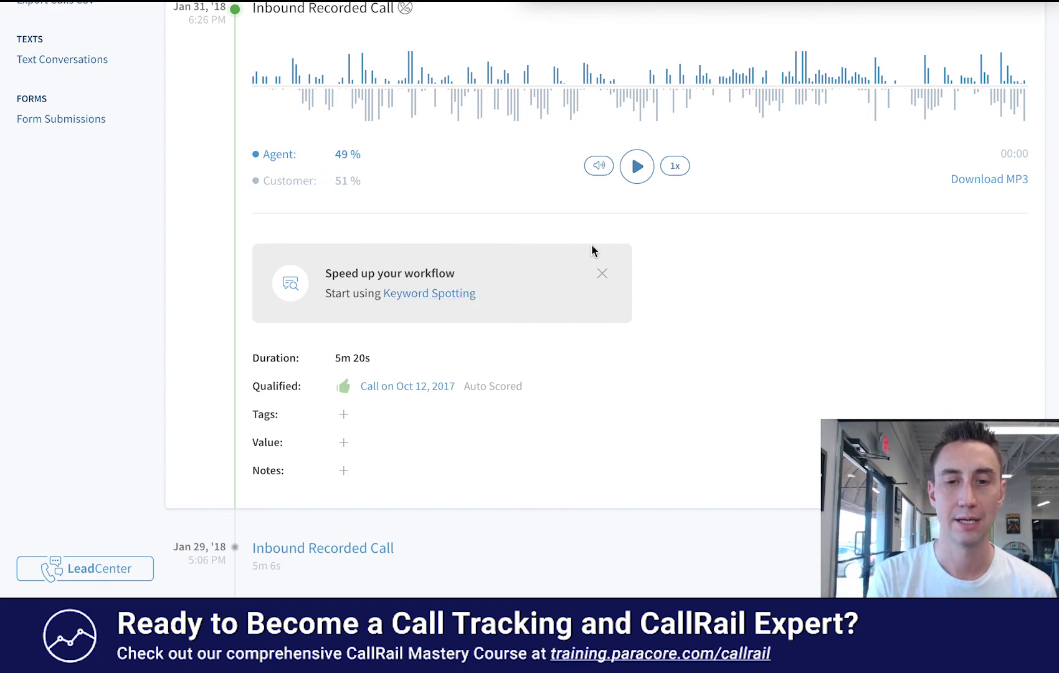
{"action": "left_click", "coordinate": [603, 274]}
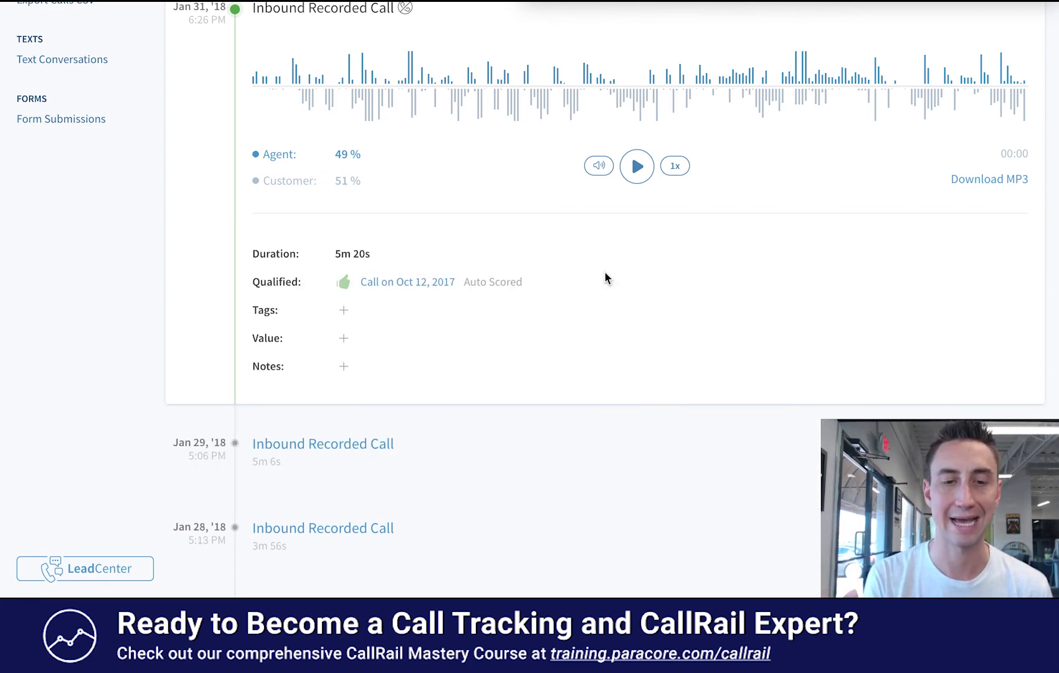
{"action": "scroll", "coordinate": [390, 218], "scroll_direction": "up", "scroll_amount": 4}
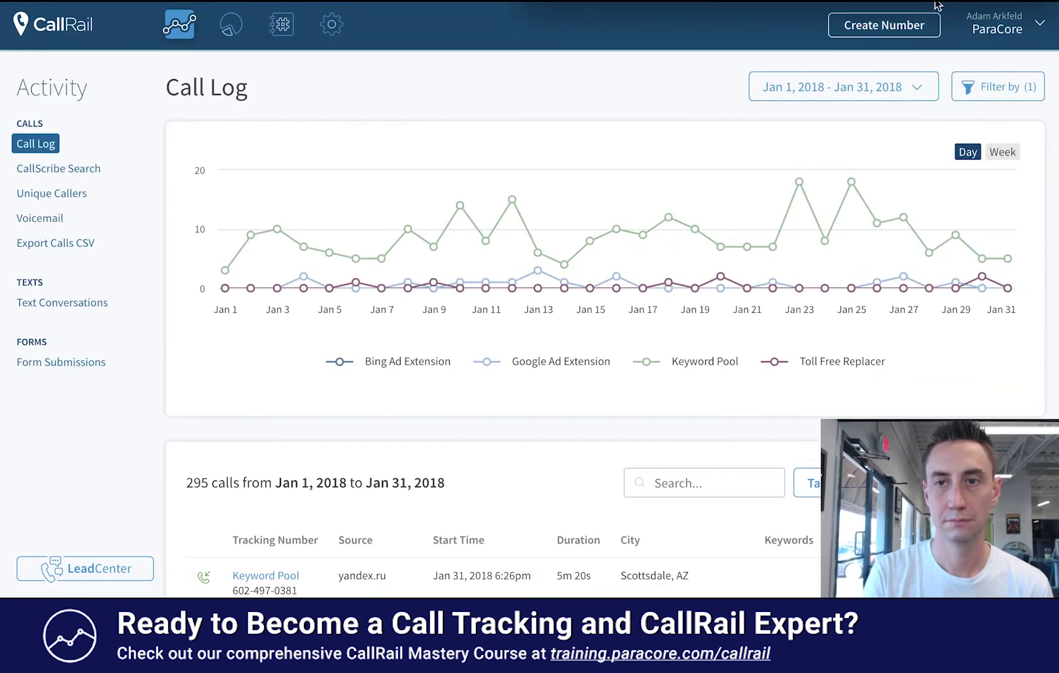
Return to the Call Log, read the note on the Mobile, AL call and look over that call's tags
{"action": "scroll", "coordinate": [832, 168], "scroll_direction": "down", "scroll_amount": 6}
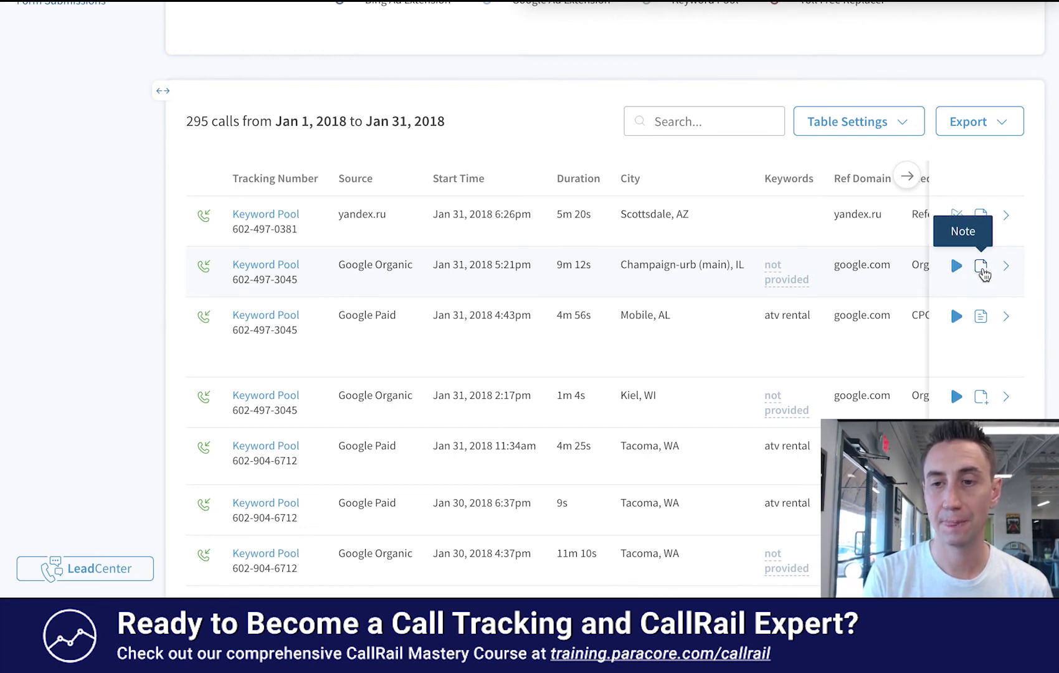
{"action": "mouse_move", "coordinate": [982, 318]}
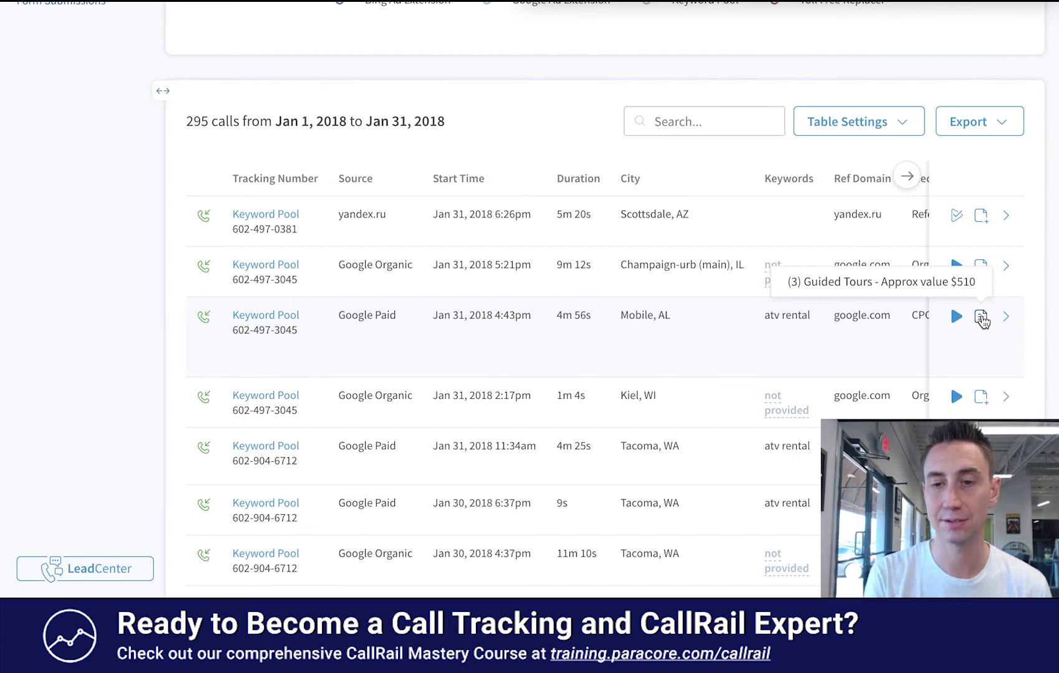
{"action": "left_click", "coordinate": [908, 177]}
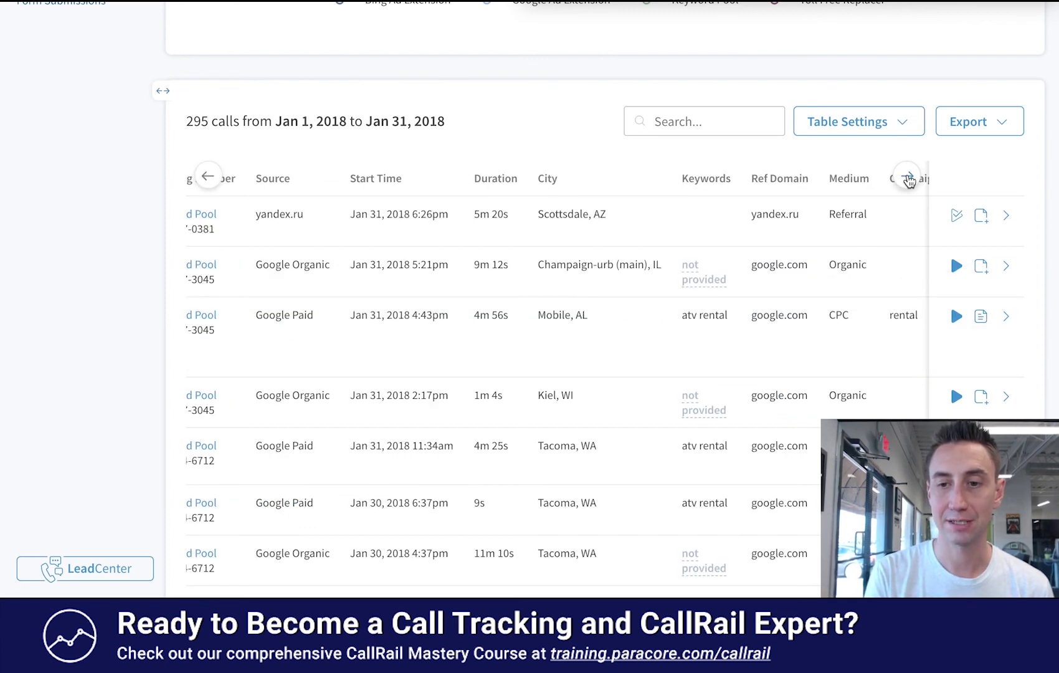
{"action": "left_click", "coordinate": [909, 178]}
{"action": "left_click", "coordinate": [909, 178]}
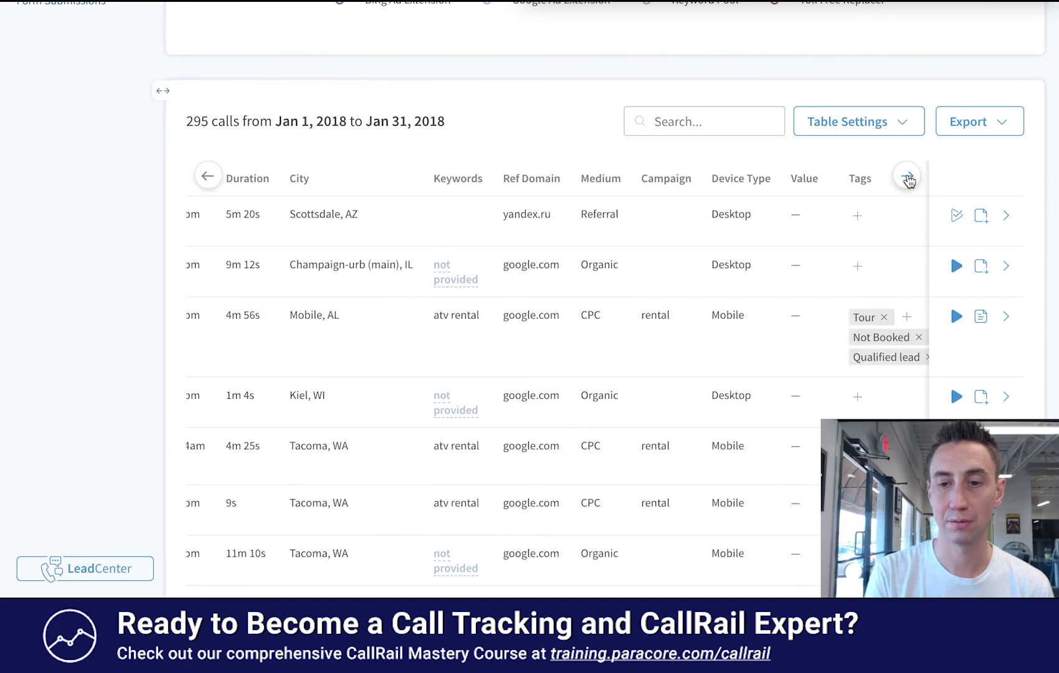
{"action": "left_click", "coordinate": [909, 178]}
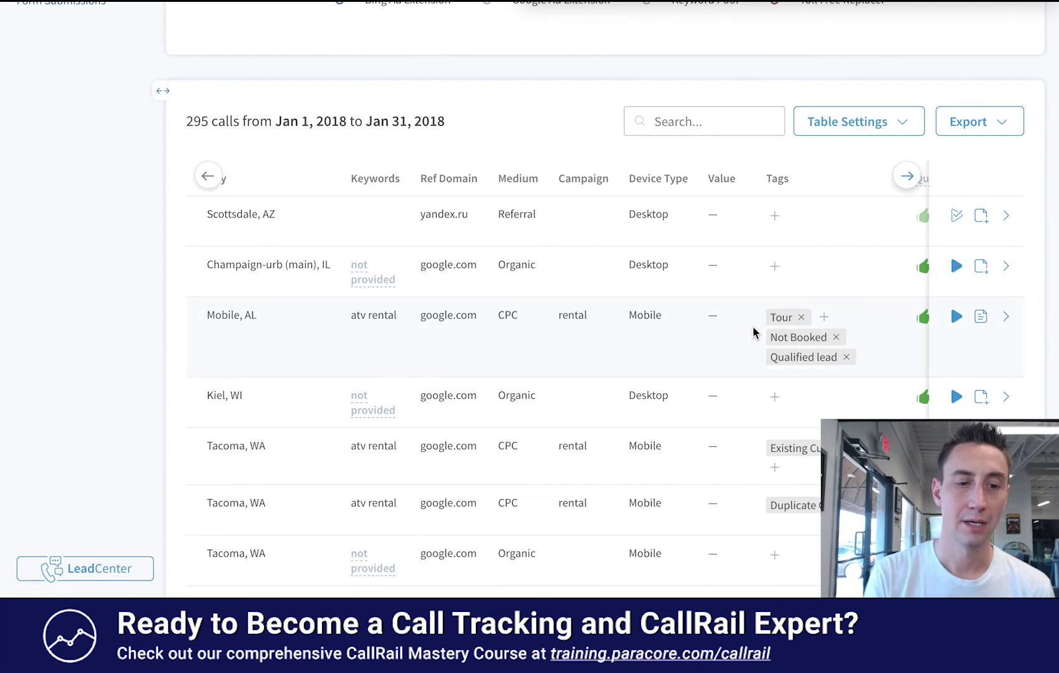
Expand the call table to full width and review its export options without exporting anything
{"action": "scroll", "coordinate": [753, 331], "scroll_direction": "up", "scroll_amount": 1}
{"action": "left_click", "coordinate": [163, 139]}
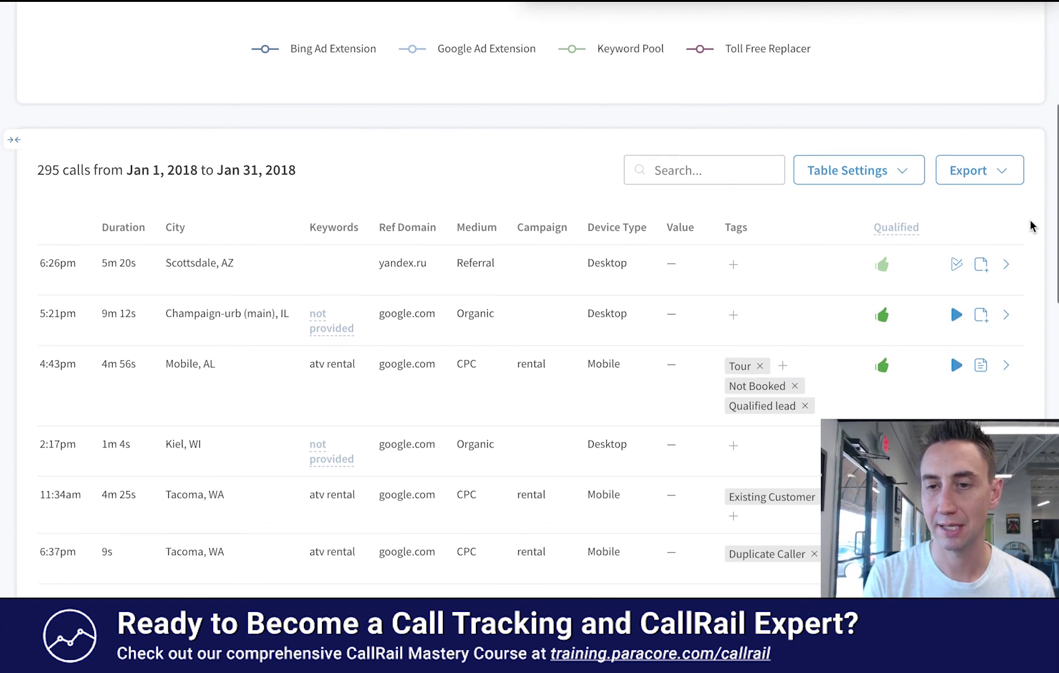
{"action": "scroll", "coordinate": [1022, 224], "scroll_direction": "up", "scroll_amount": 1}
{"action": "left_click", "coordinate": [995, 210]}
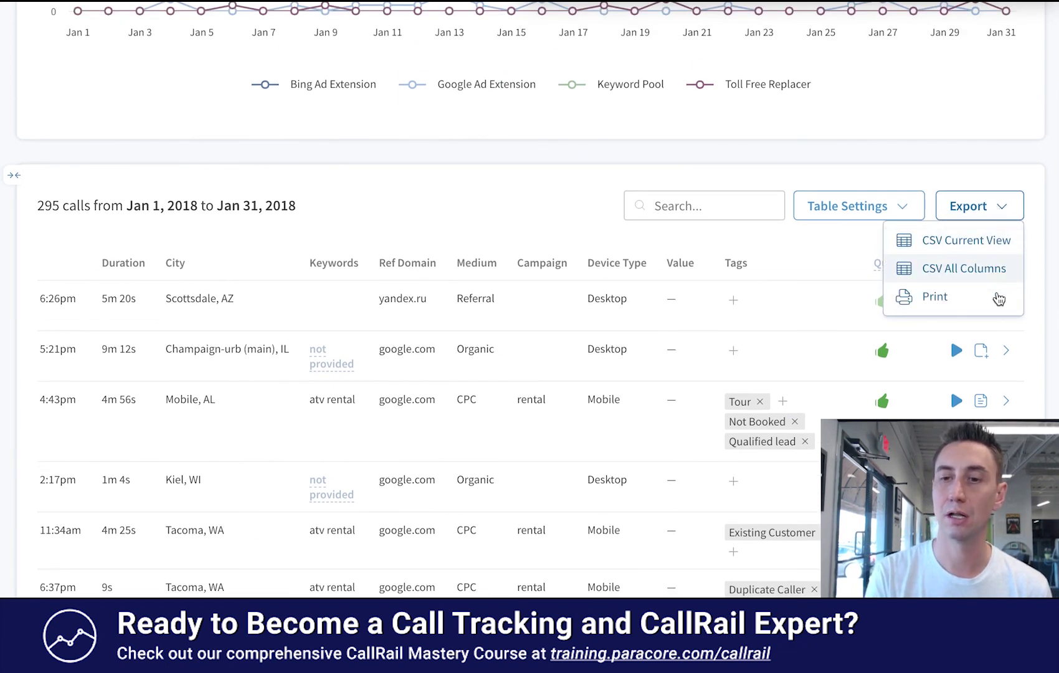
{"action": "left_click", "coordinate": [1034, 290]}
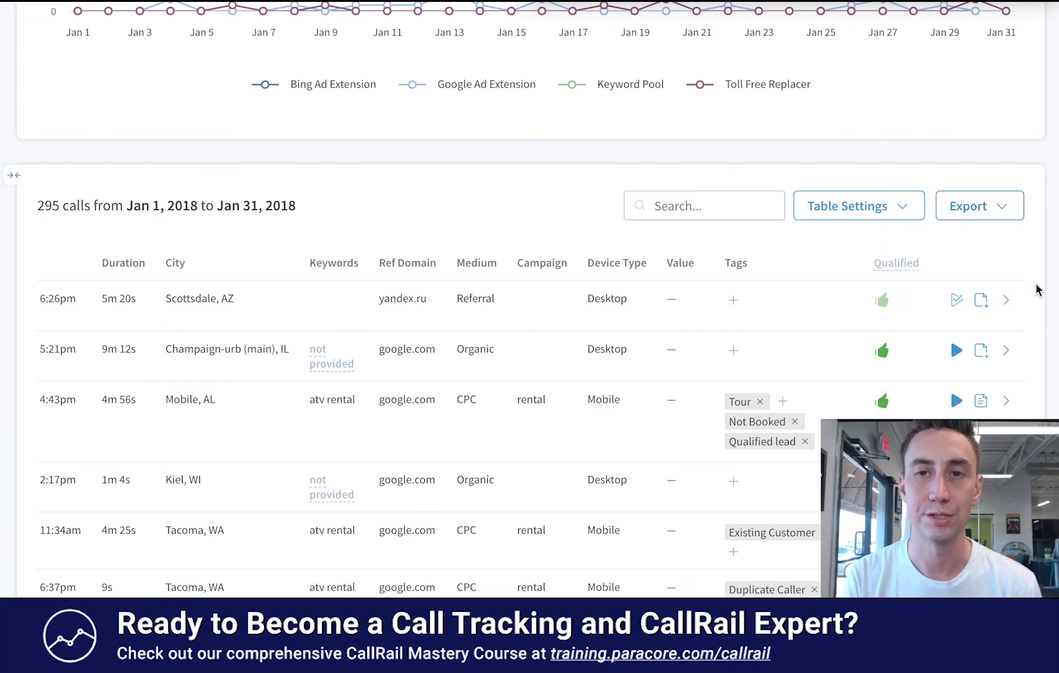
{"action": "scroll", "coordinate": [1038, 290], "scroll_direction": "up", "scroll_amount": 2}
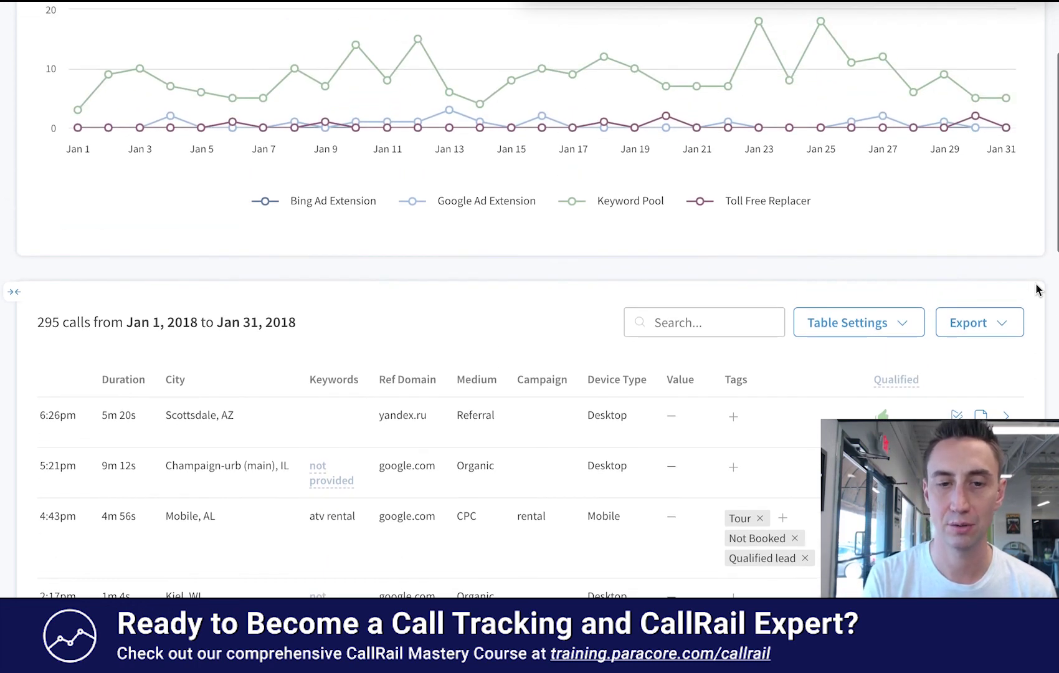
{"action": "scroll", "coordinate": [1037, 289], "scroll_direction": "up", "scroll_amount": 3}
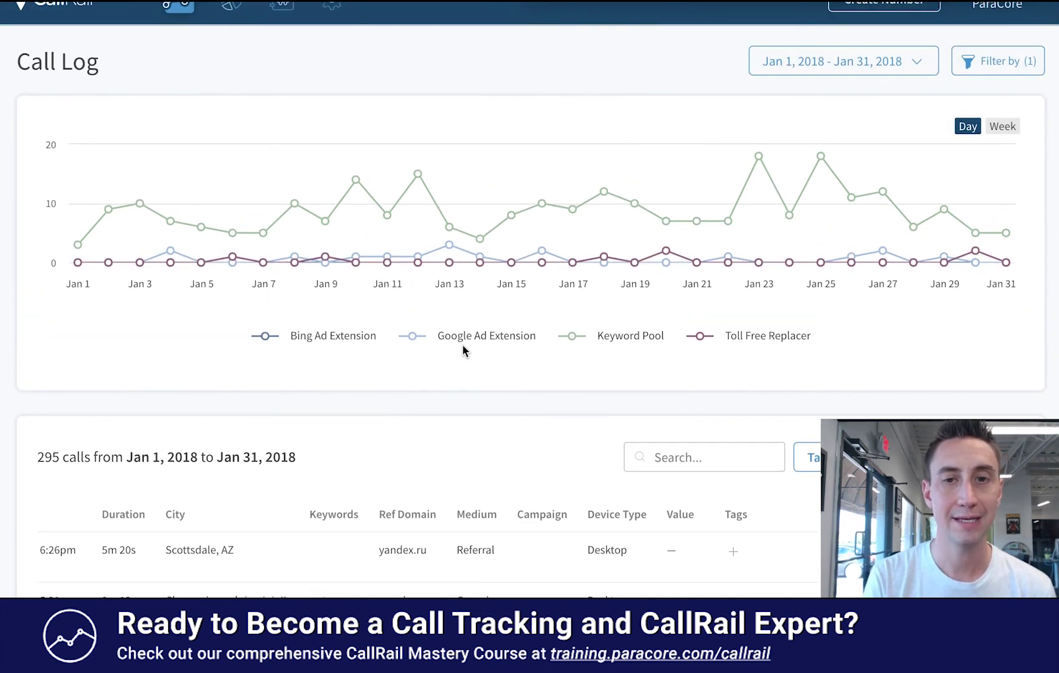
{"action": "scroll", "coordinate": [462, 345], "scroll_direction": "up", "scroll_amount": 1}
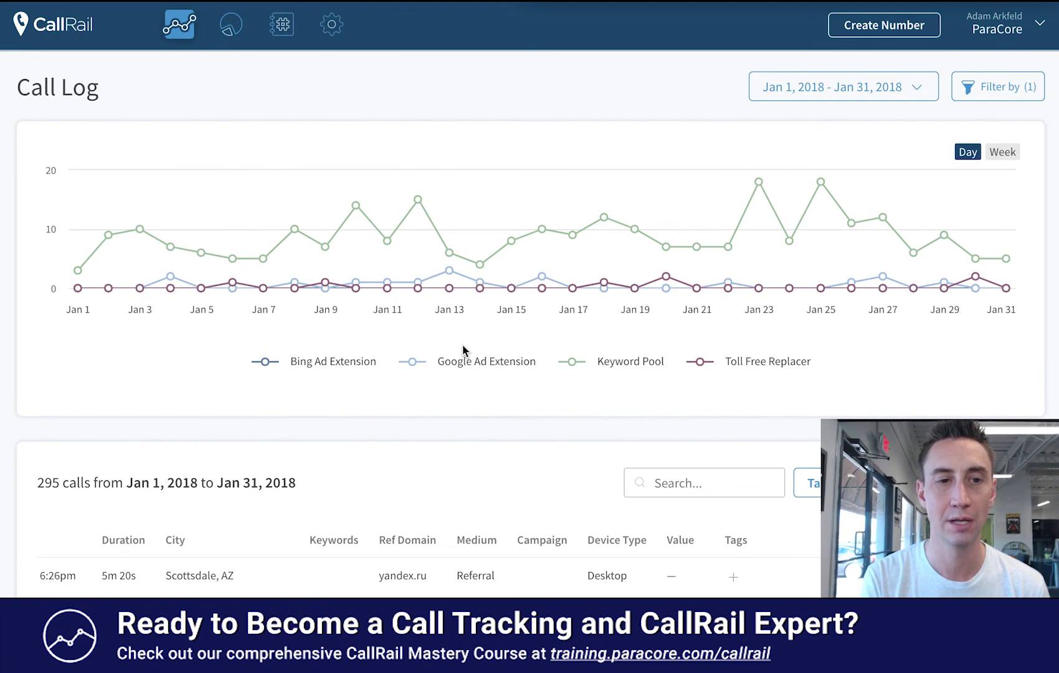
Return the call table from full width to its standard width with the Activity navigation beside it
{"action": "scroll", "coordinate": [463, 344], "scroll_direction": "down", "scroll_amount": 5}
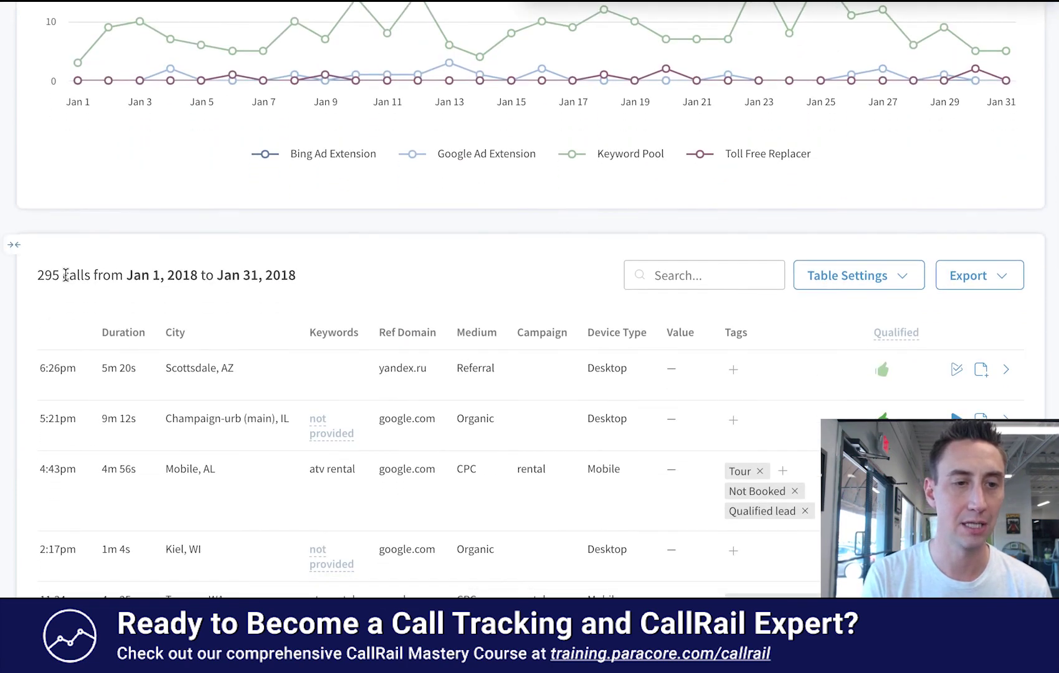
{"action": "left_click", "coordinate": [13, 244]}
{"action": "scroll", "coordinate": [130, 256], "scroll_direction": "up", "scroll_amount": 2}
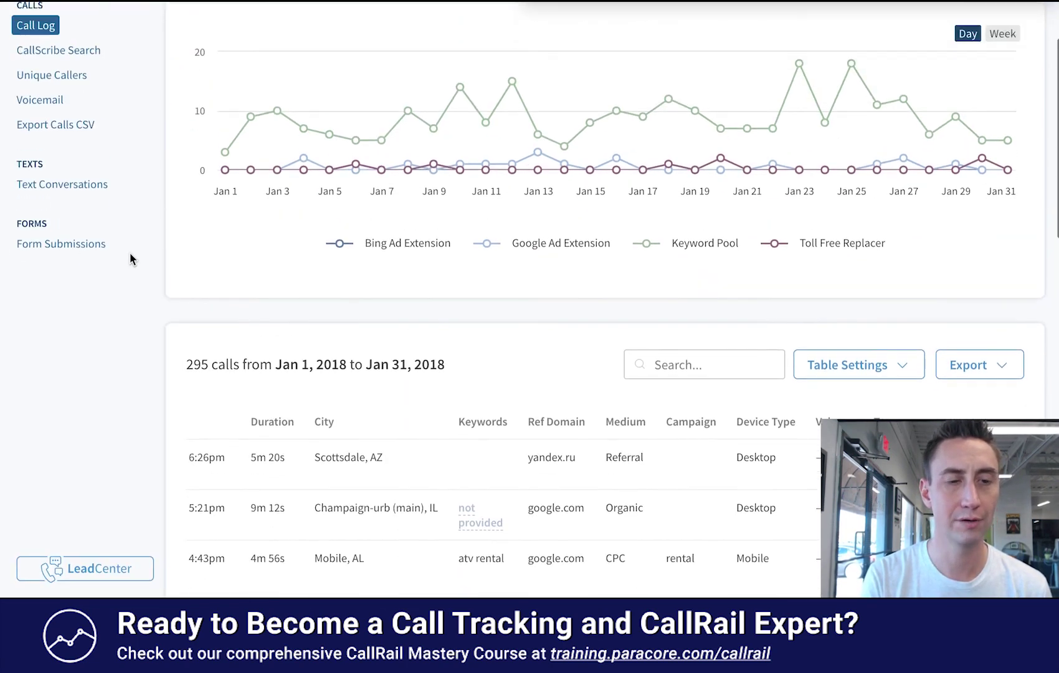
{"action": "scroll", "coordinate": [130, 253], "scroll_direction": "up", "scroll_amount": 2}
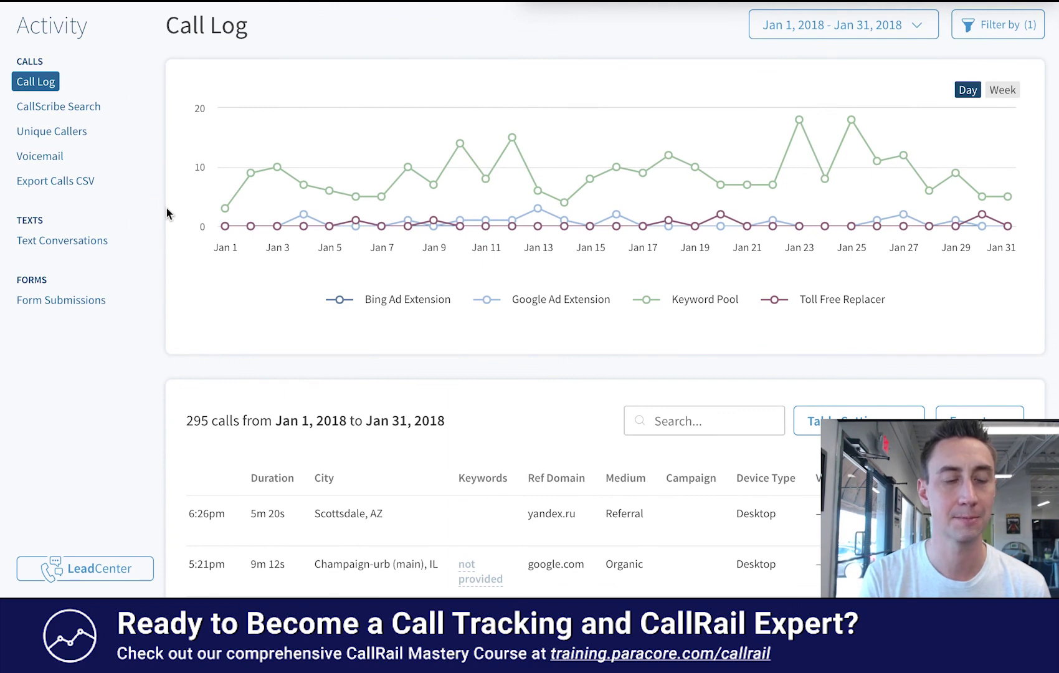
{"action": "left_click", "coordinate": [47, 156]}
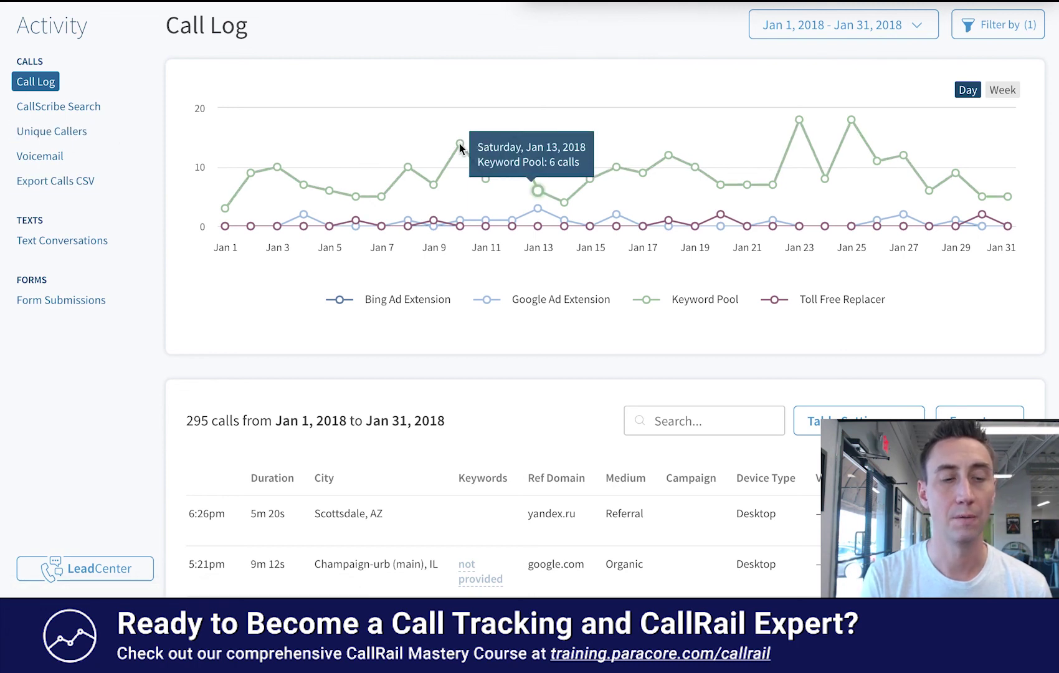
Filter the January 2018 Call Log to first-time conversations and look over the filtered graph and call table
{"action": "scroll", "coordinate": [940, 245], "scroll_direction": "up", "scroll_amount": 2}
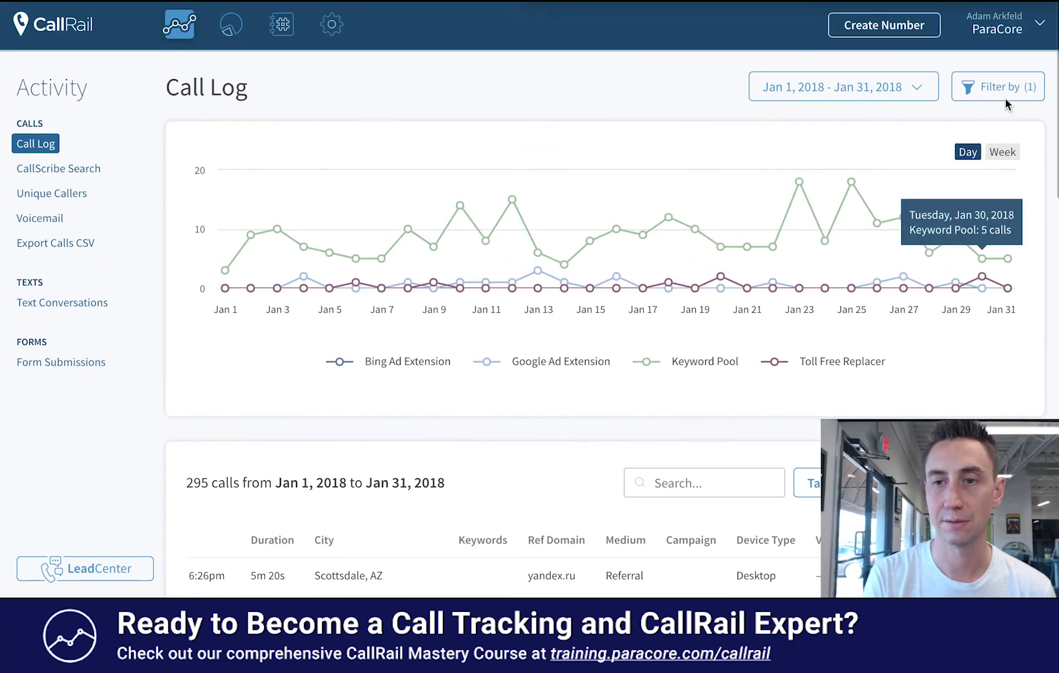
{"action": "left_click", "coordinate": [1003, 97]}
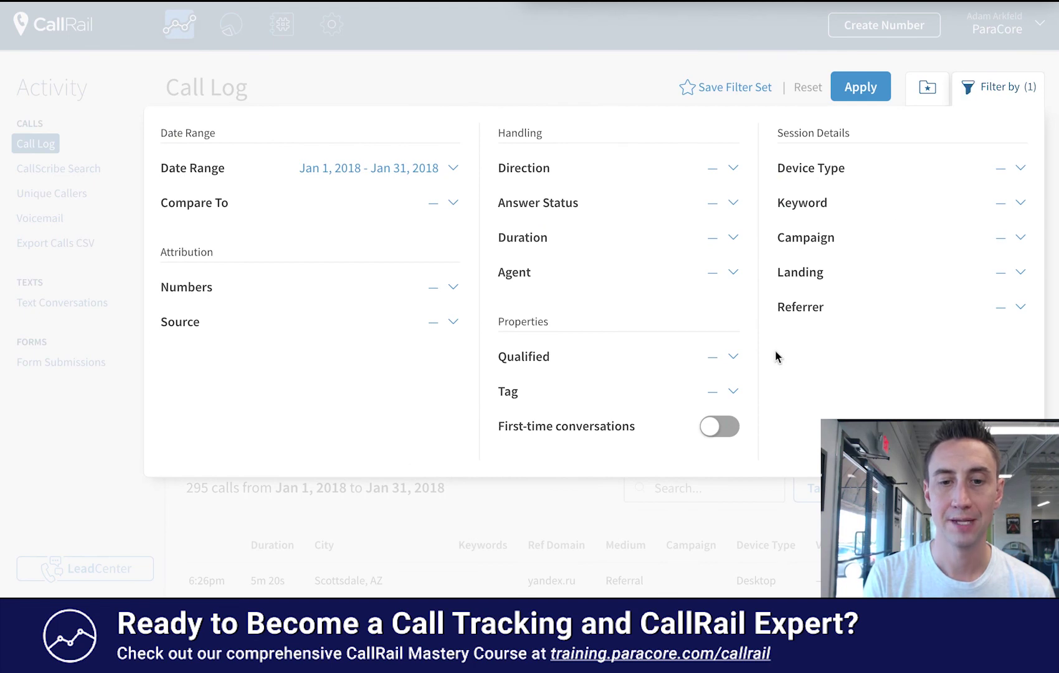
{"action": "left_click", "coordinate": [723, 429]}
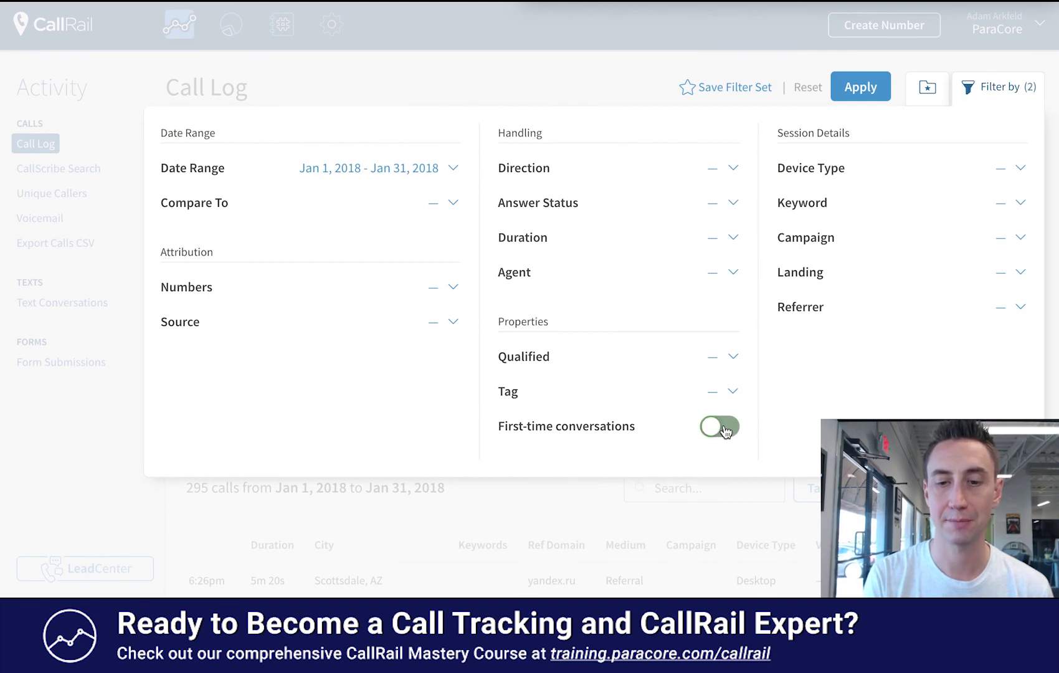
{"action": "left_click", "coordinate": [861, 87]}
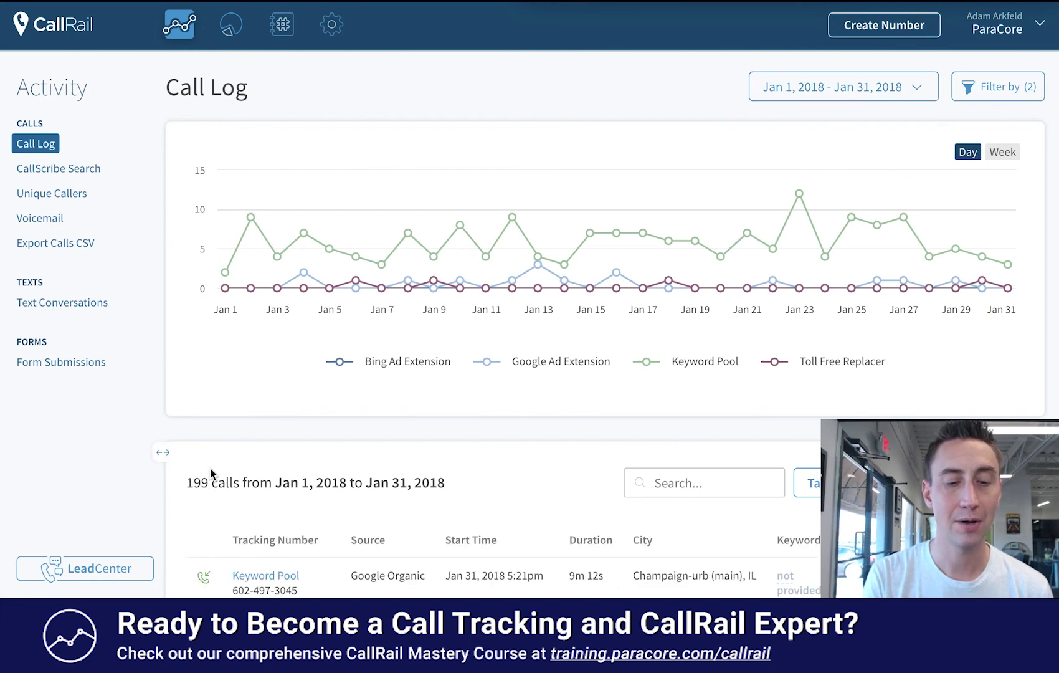
{"action": "scroll", "coordinate": [372, 419], "scroll_direction": "down", "scroll_amount": 2}
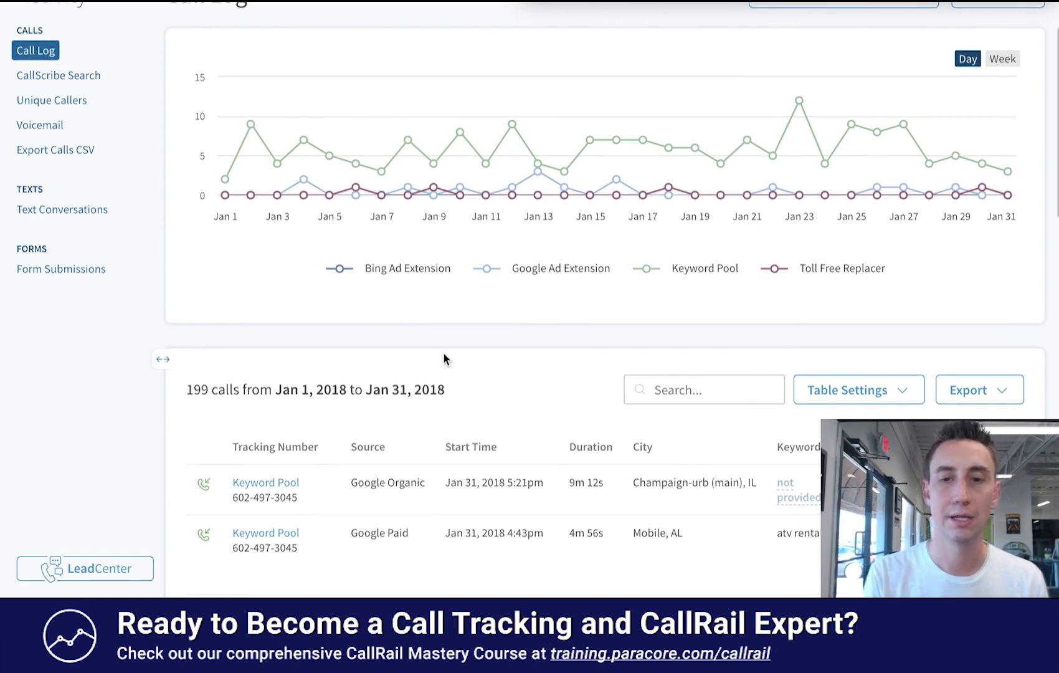
{"action": "scroll", "coordinate": [443, 358], "scroll_direction": "up", "scroll_amount": 1}
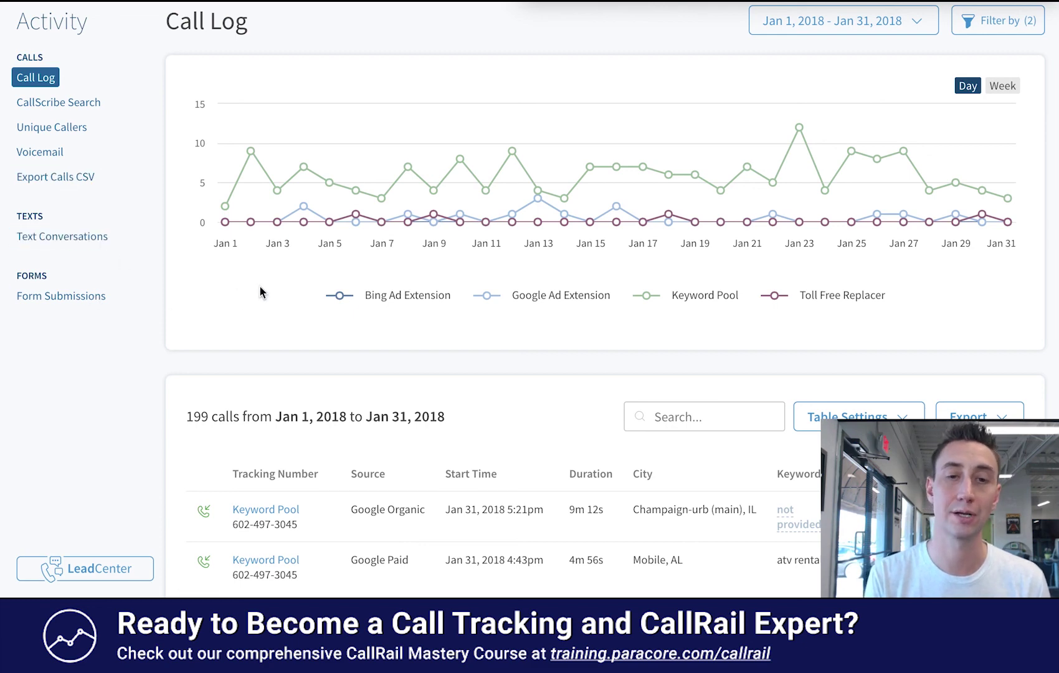
{"action": "scroll", "coordinate": [261, 288], "scroll_direction": "up", "scroll_amount": 2}
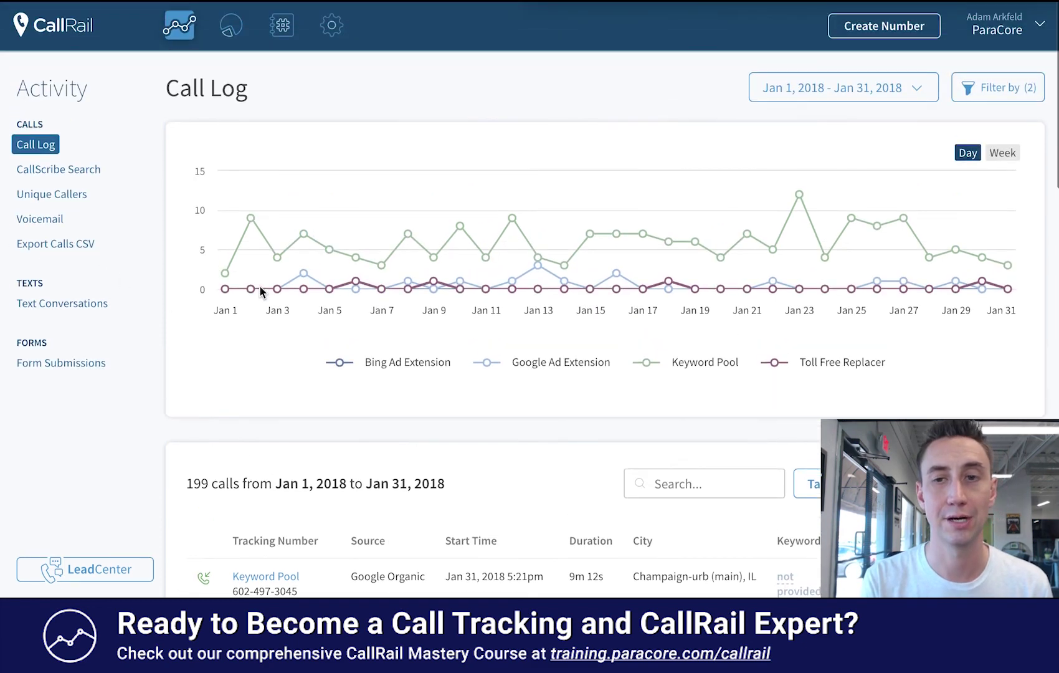